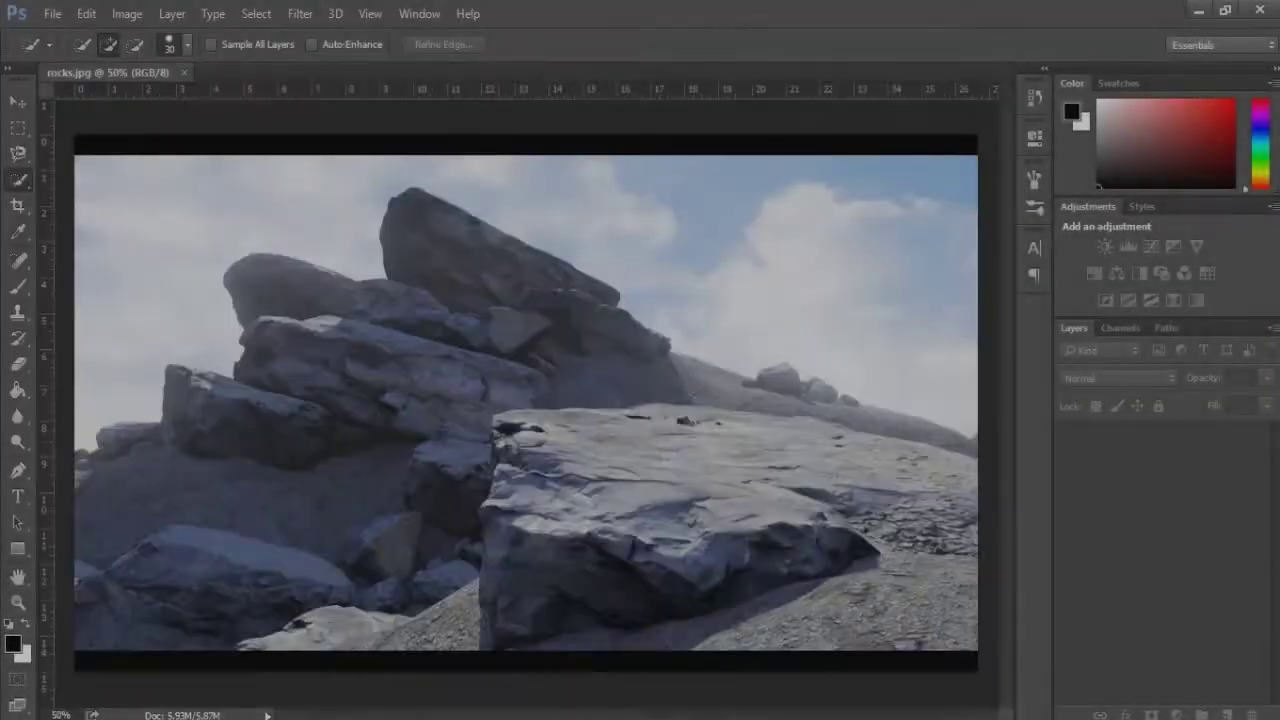
# - Crop the dark borders off the rocks photo, including the strip along the bottom
pyautogui.press('c')
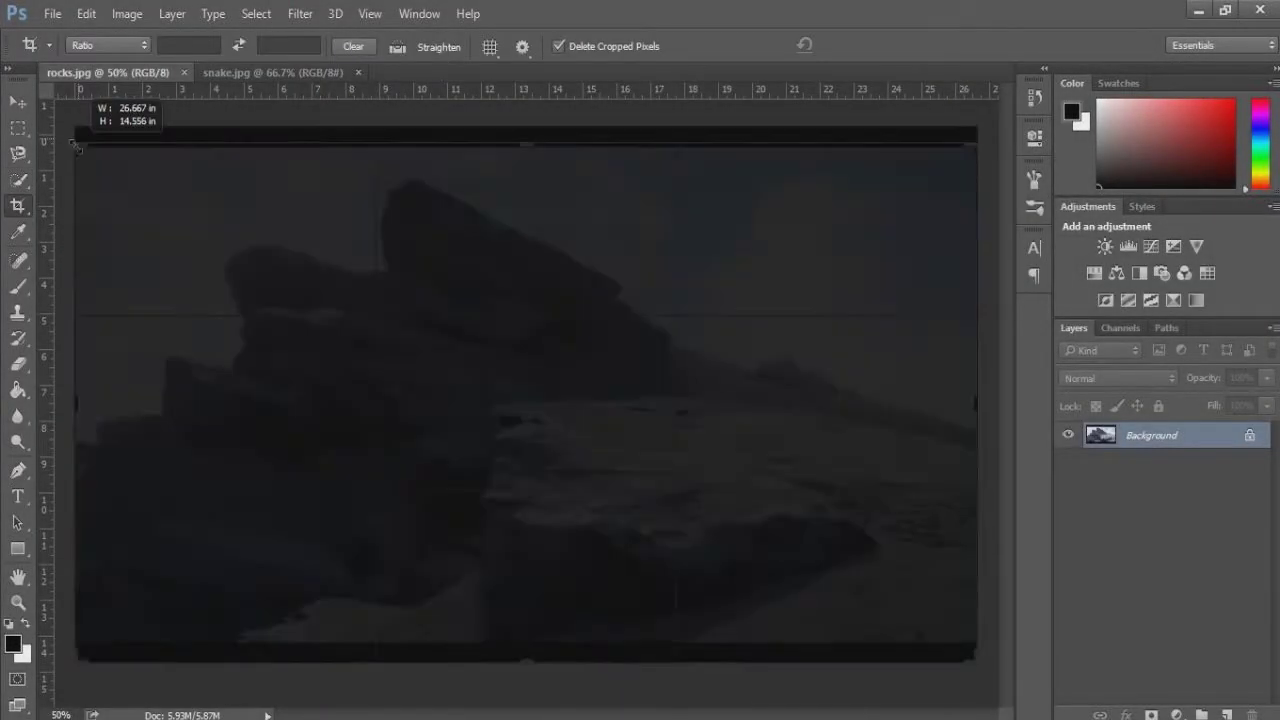
pyautogui.moveTo(76, 145); pyautogui.dragTo(78, 148)
pyautogui.press('Return')
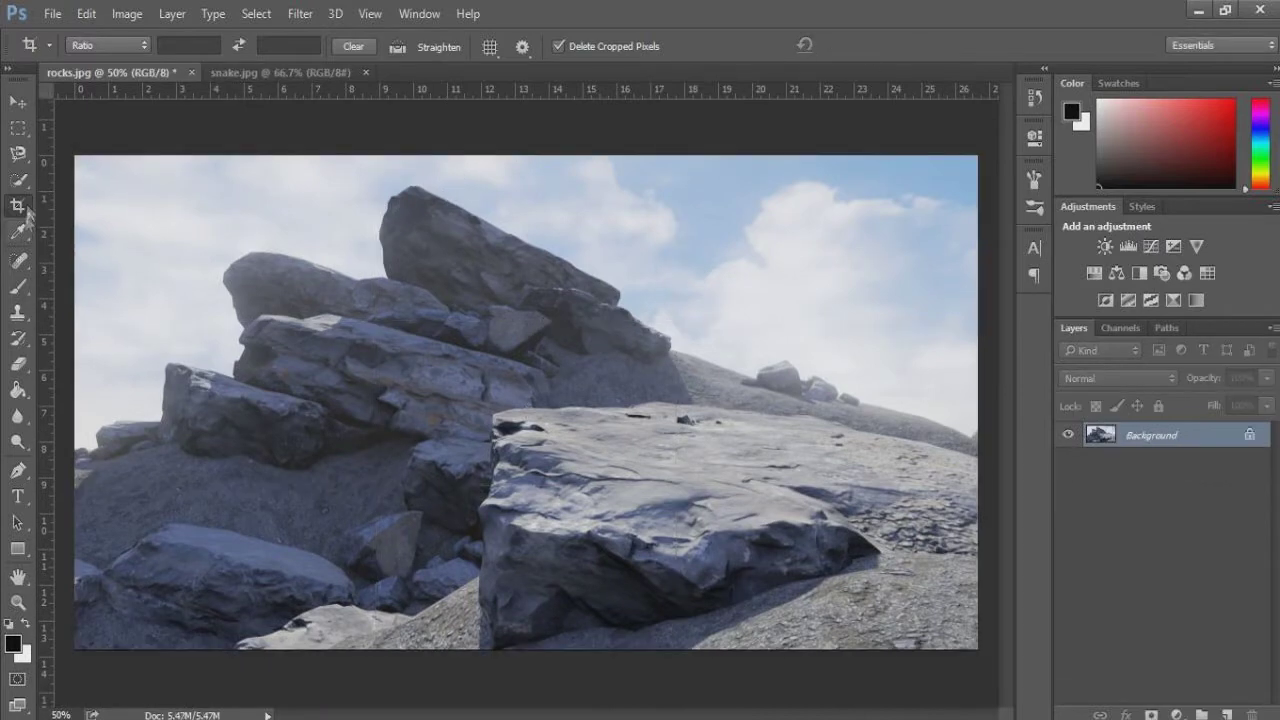
pyautogui.moveTo(78, 650); pyautogui.dragTo(117, 650)
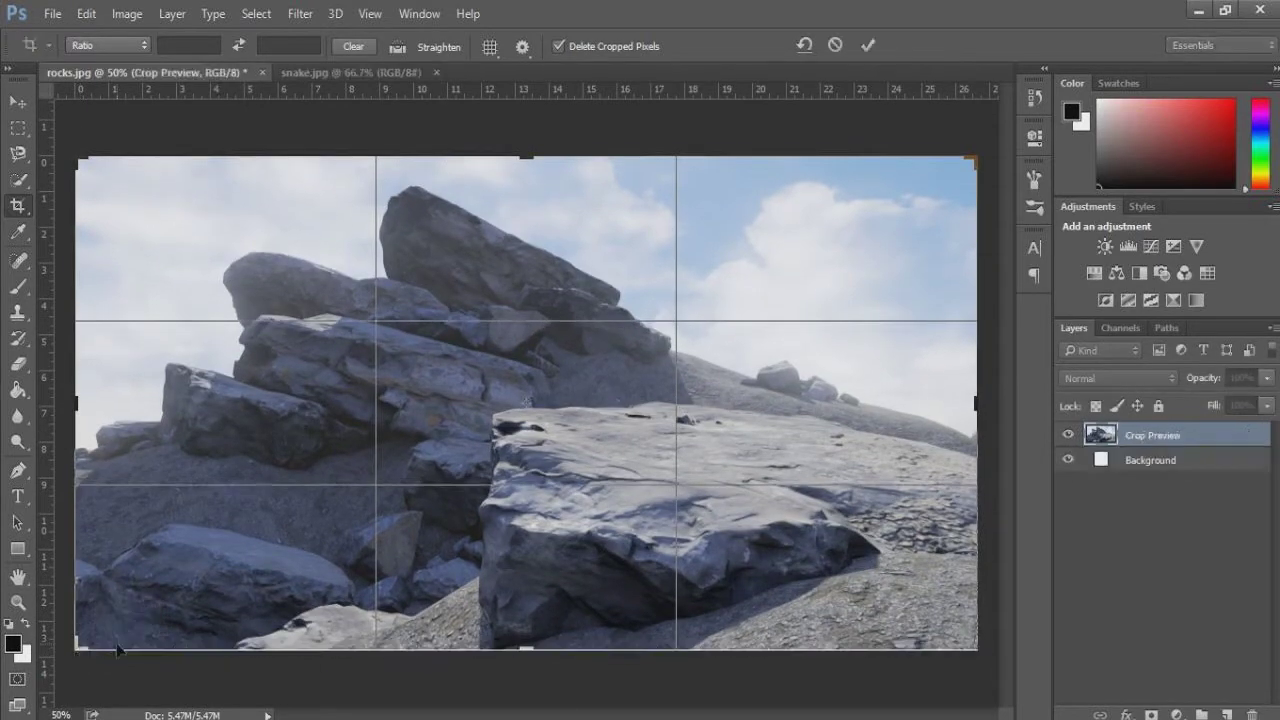
pyautogui.moveTo(528, 651); pyautogui.dragTo(528, 646)
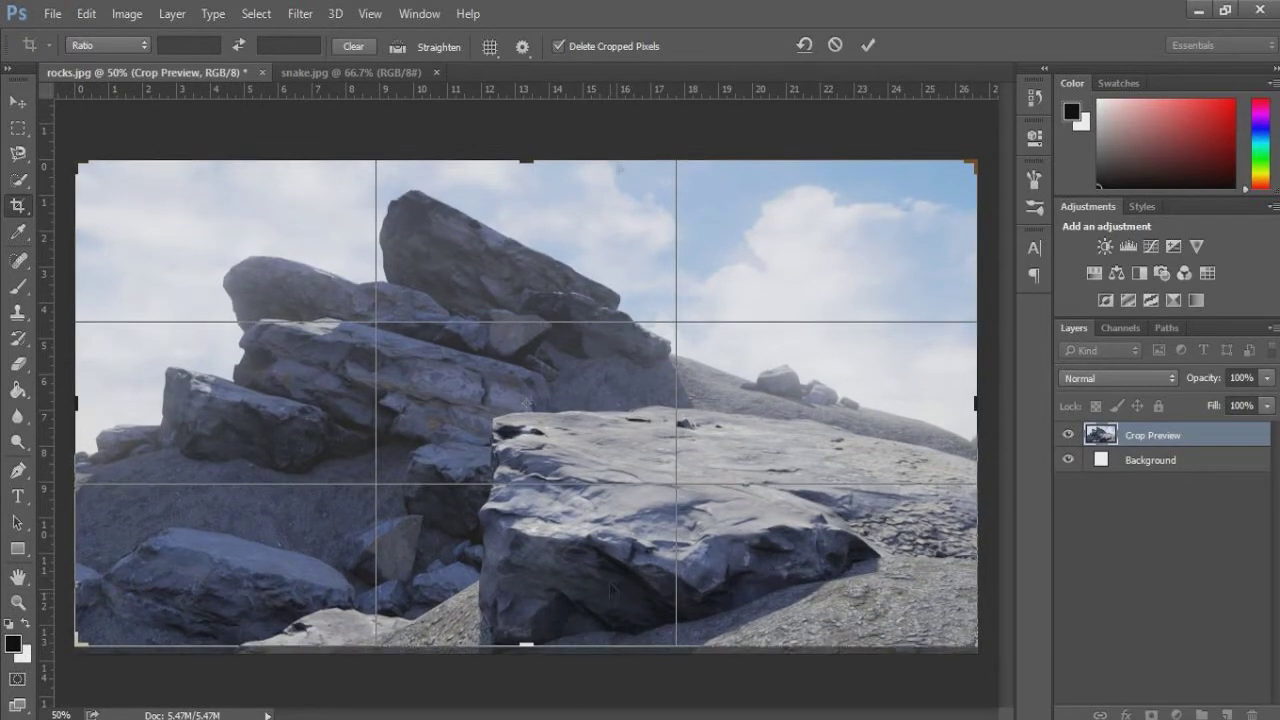
pyautogui.press('Return')
# - Try the Image Size dialog's resampling, preset and auto-resolution options, keeping pixel units
pyautogui.click(126, 13)
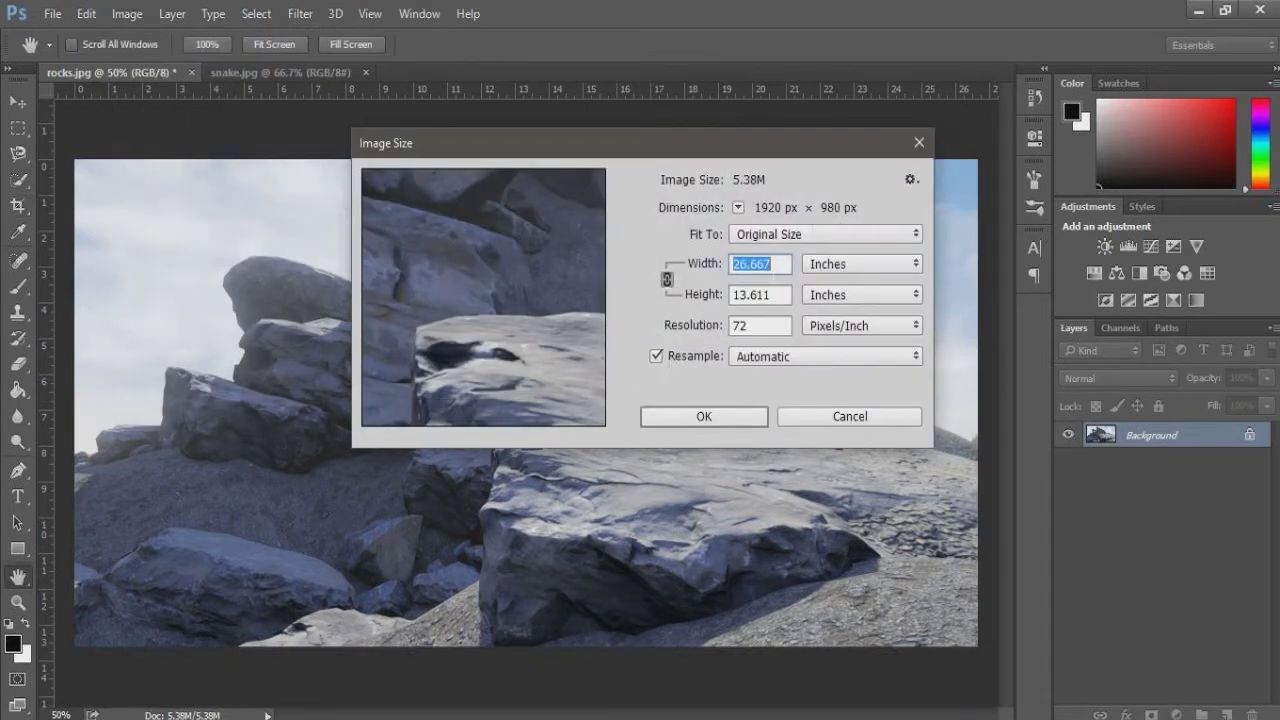
pyautogui.click(860, 264)
pyautogui.click(850, 292)
pyautogui.doubleClick(750, 295)
pyautogui.write('1080')
pyautogui.click(818, 357)
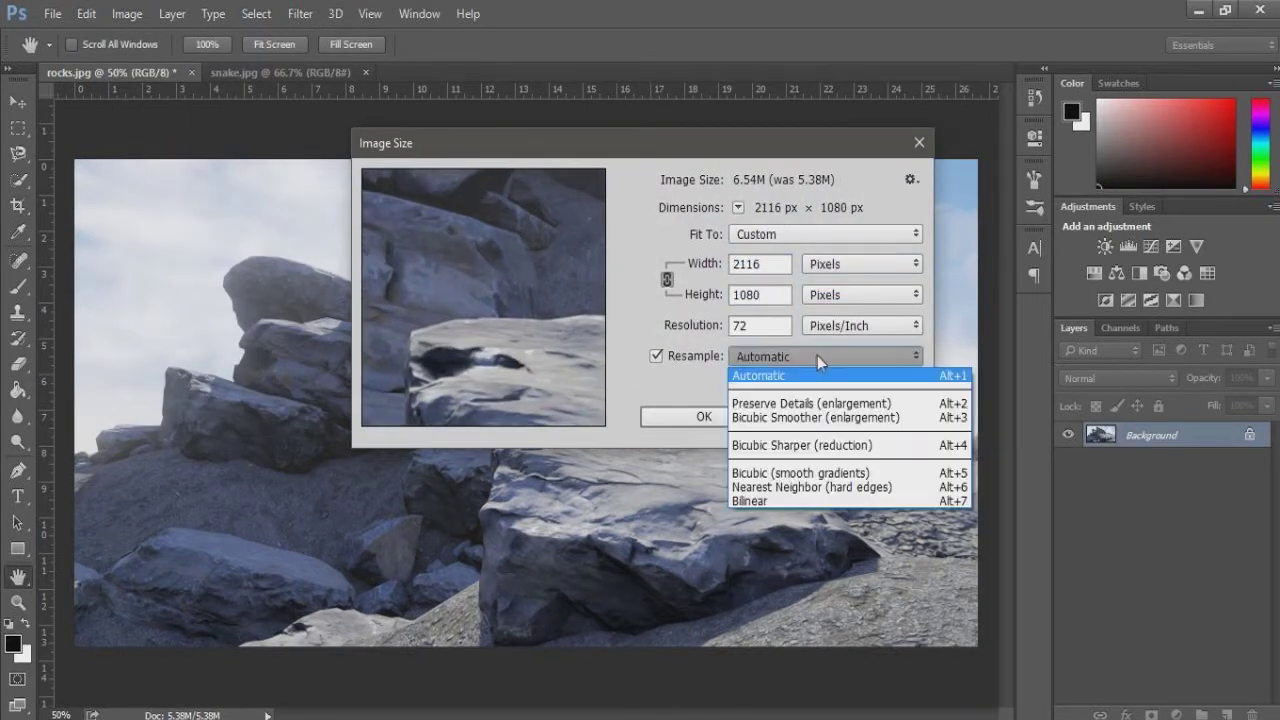
pyautogui.click(657, 356)
pyautogui.click(860, 264)
pyautogui.click(840, 290)
pyautogui.click(657, 356)
pyautogui.click(806, 233)
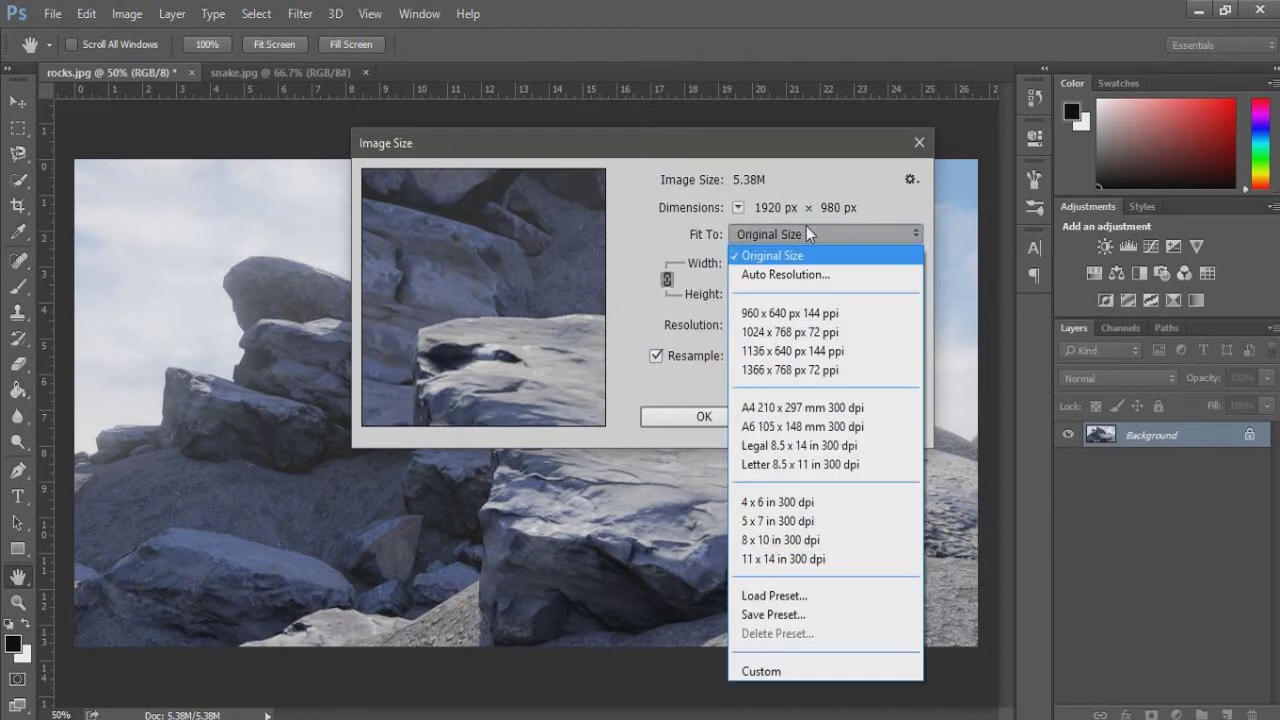
pyautogui.click(785, 274)
pyautogui.click(680, 240)
pyautogui.click(665, 244)
pyautogui.click(780, 268)
pyautogui.click(738, 207)
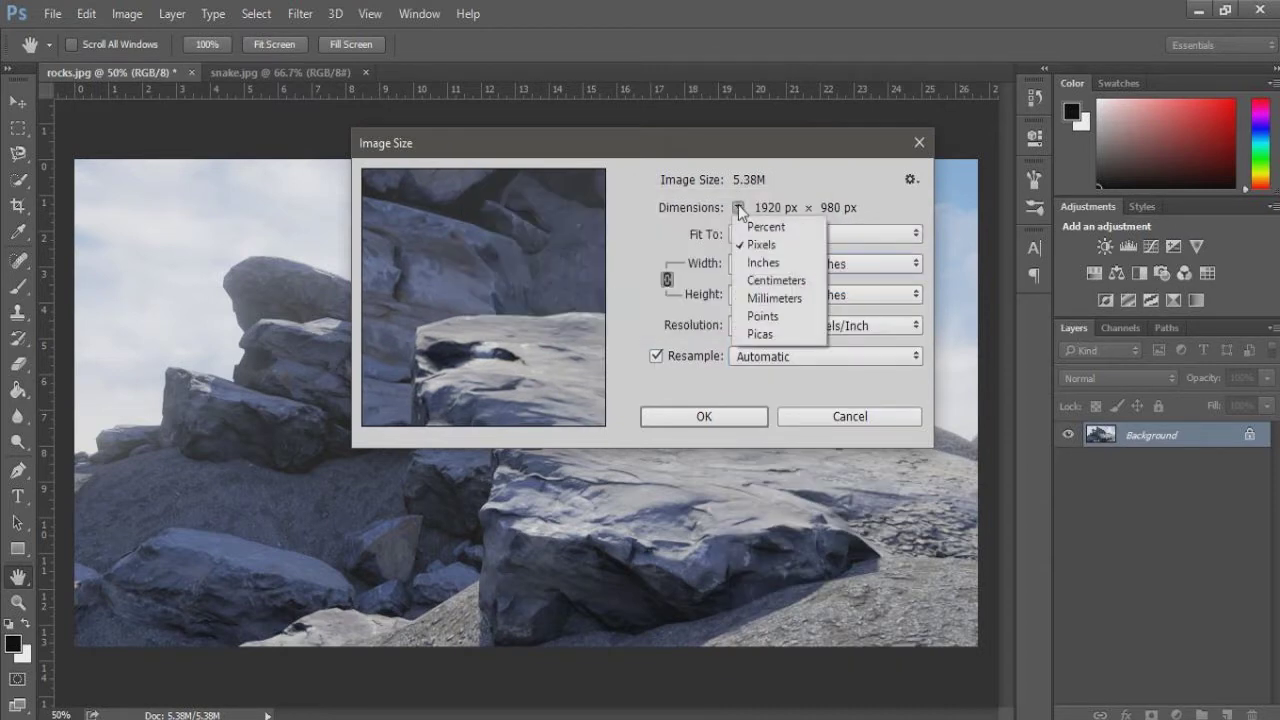
pyautogui.click(797, 240)
# - Unlink proportions and resize the image to a height of 1080 pixels
pyautogui.click(860, 264)
pyautogui.click(857, 300)
pyautogui.doubleClick(760, 295)
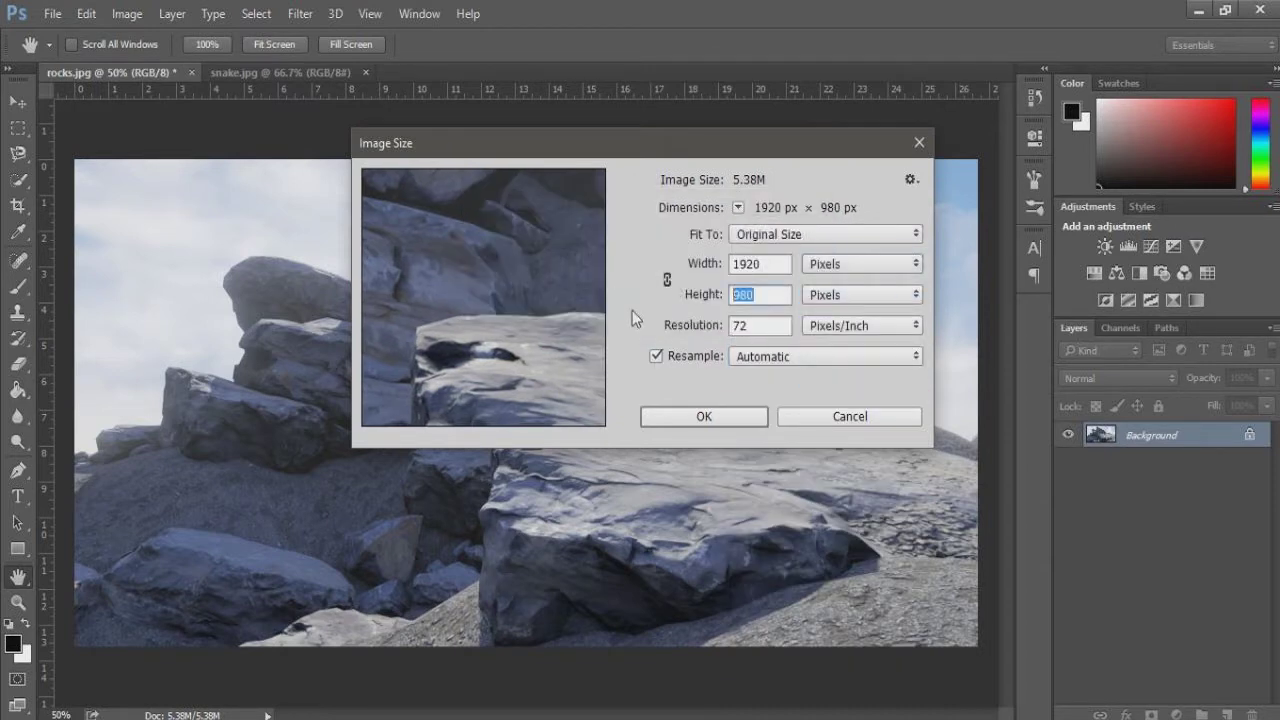
pyautogui.write('1080')
pyautogui.press('Return')
pyautogui.press('c')
pyautogui.press('z')
pyautogui.rightClick(528, 408)
# - After trying Hue/Saturation, apply a midtone Color Balance of +37, 0, -63 for a sandy tone
pyautogui.click(560, 417)
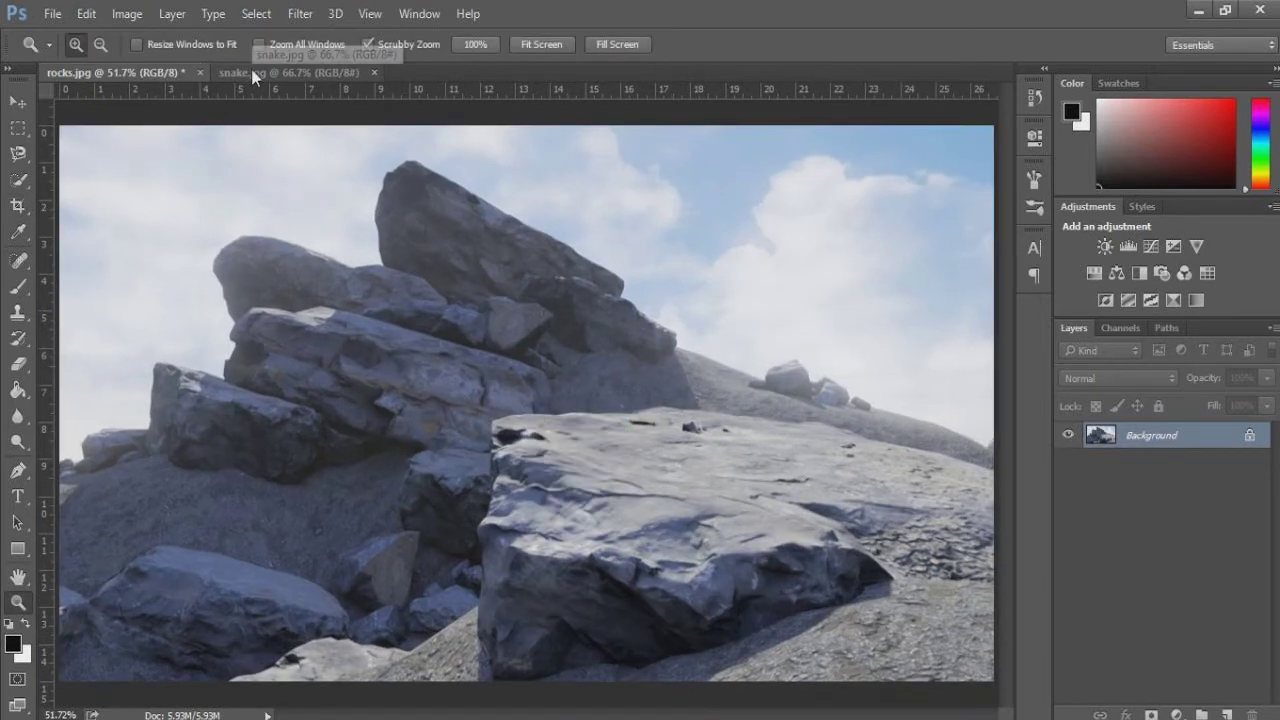
pyautogui.click(136, 16)
pyautogui.click(540, 177)
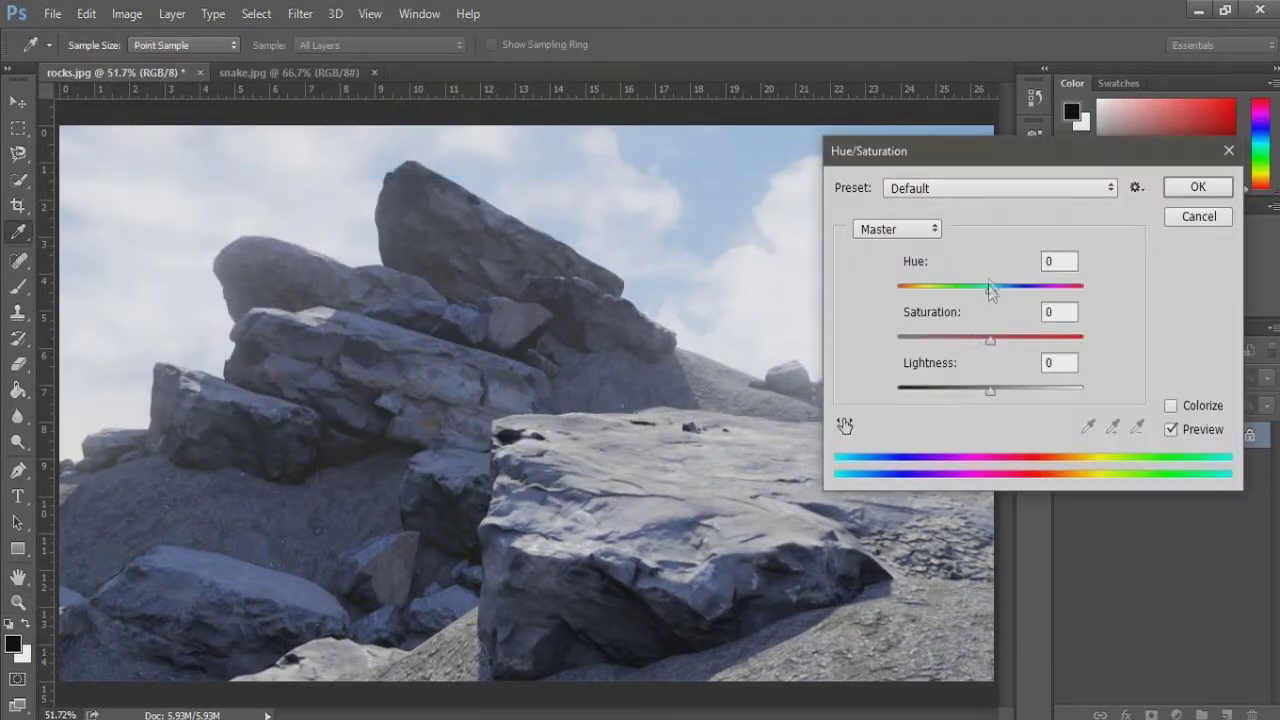
pyautogui.moveTo(990, 289); pyautogui.dragTo(924, 289)
pyautogui.moveTo(990, 338); pyautogui.dragTo(952, 338)
pyautogui.moveTo(990, 388); pyautogui.dragTo(983, 388)
pyautogui.moveTo(924, 289); pyautogui.dragTo(1010, 289)
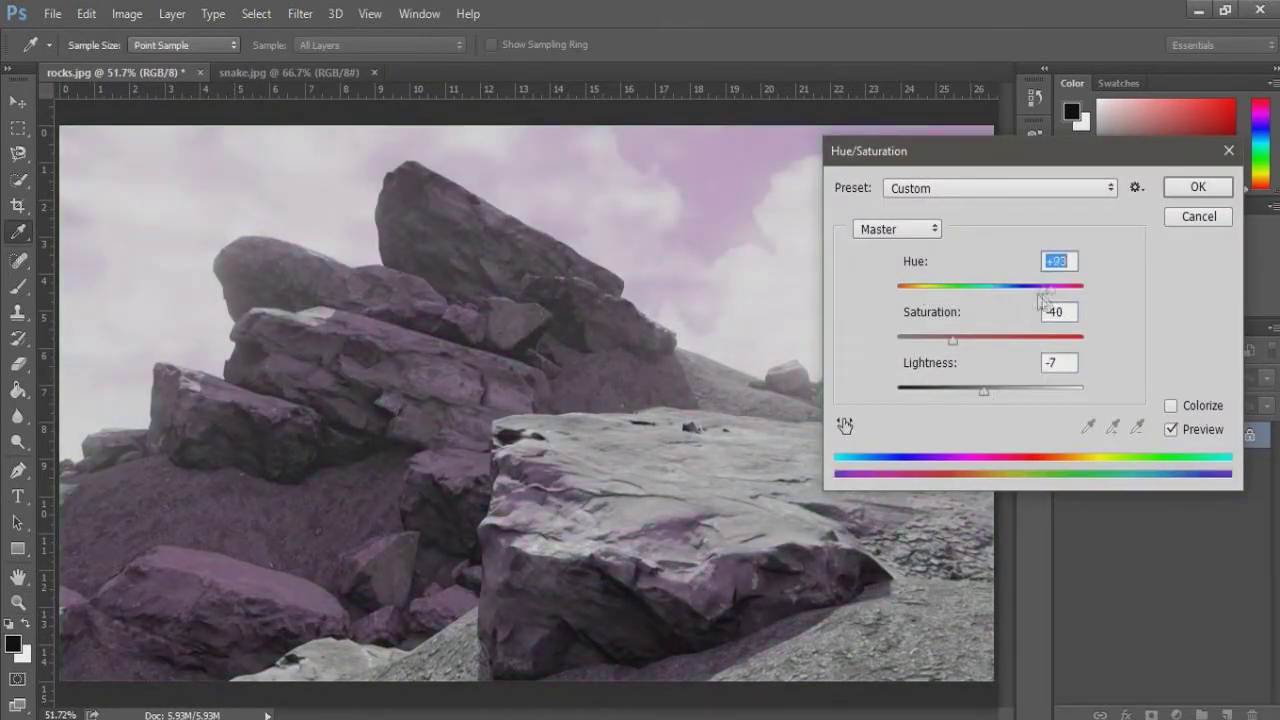
pyautogui.click(897, 229)
pyautogui.click(880, 245)
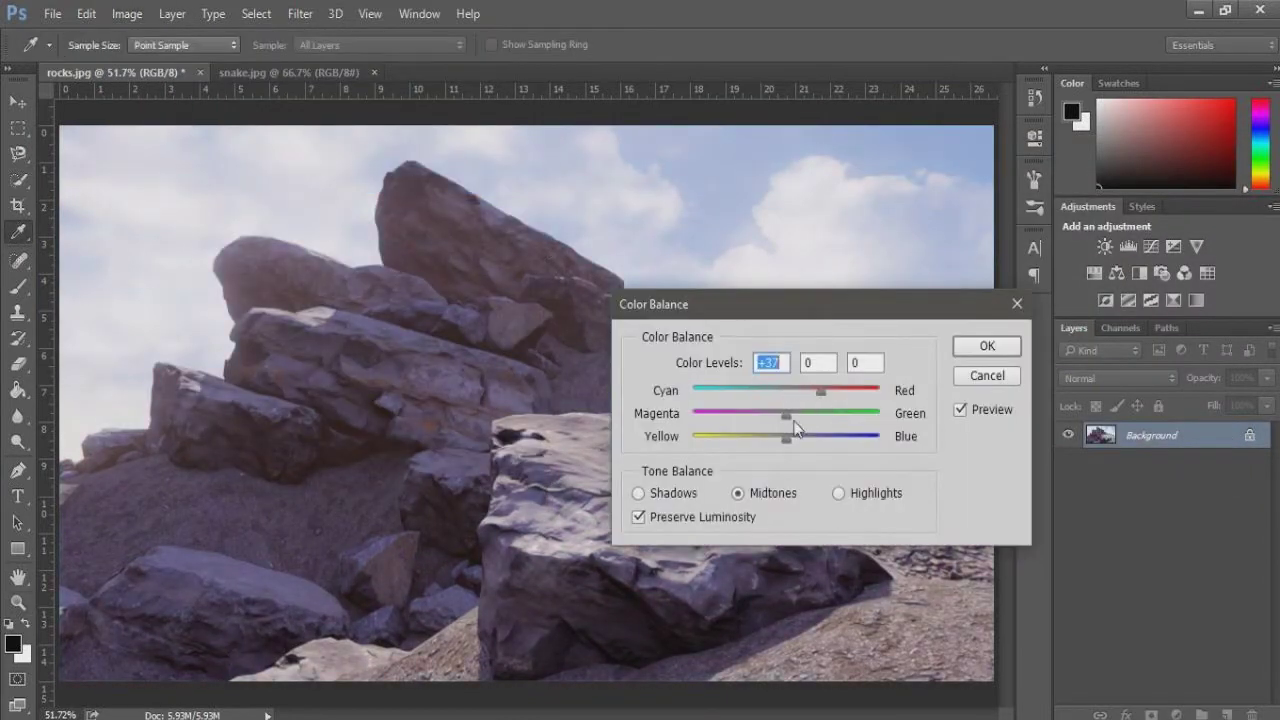
pyautogui.moveTo(786, 436); pyautogui.dragTo(728, 440)
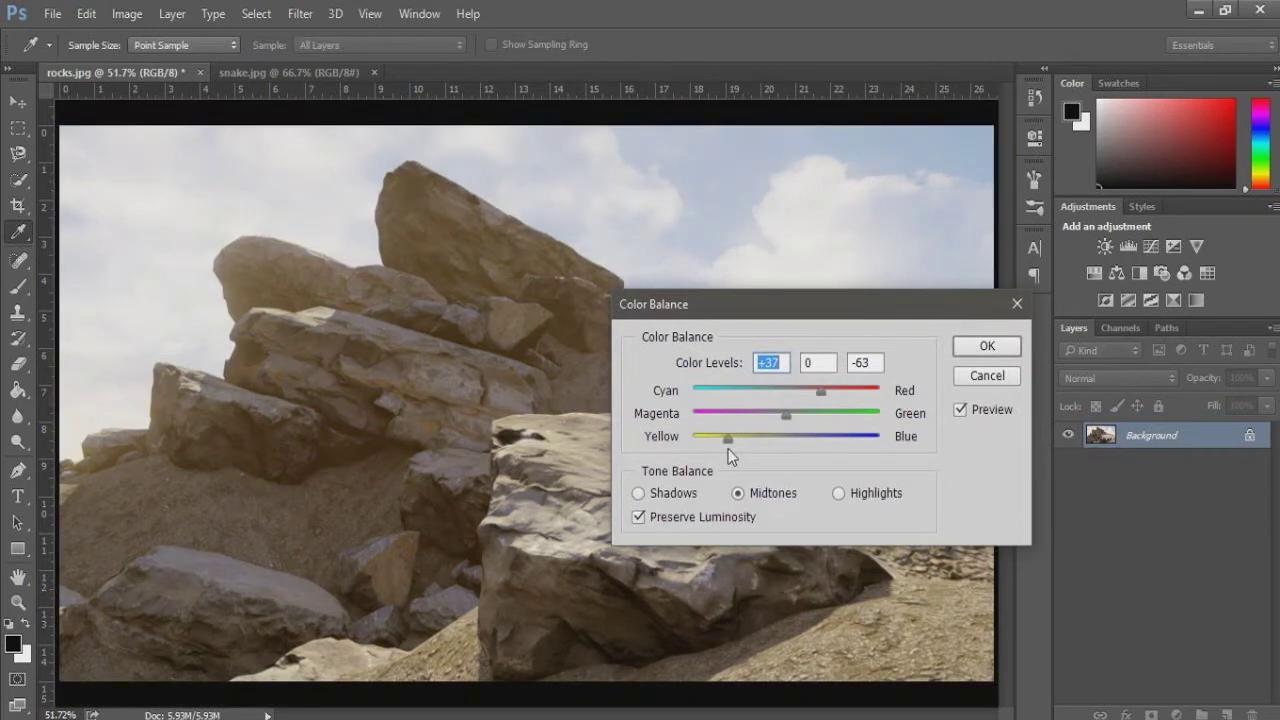
pyautogui.click(987, 345)
# - In snake.jpg, select the white background around the soldier with the Magic Wand
pyautogui.press('z')
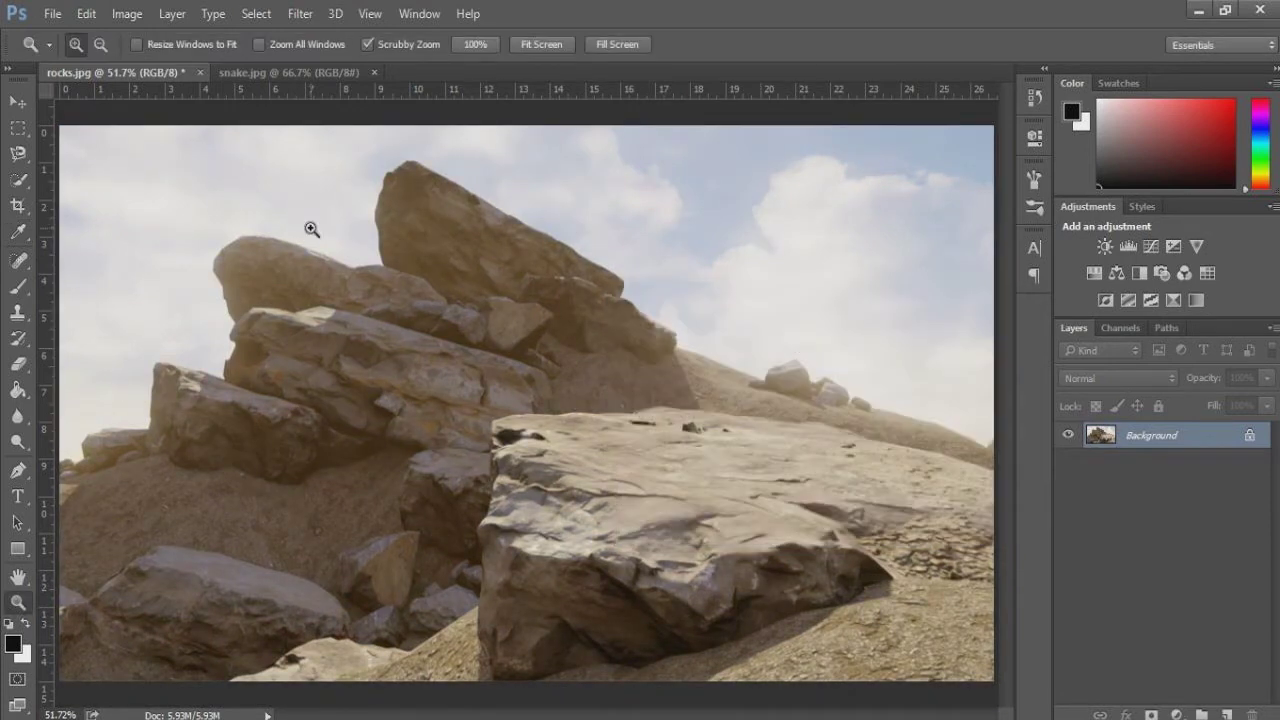
pyautogui.click(271, 74)
pyautogui.moveTo(283, 337); pyautogui.dragTo(292, 337)
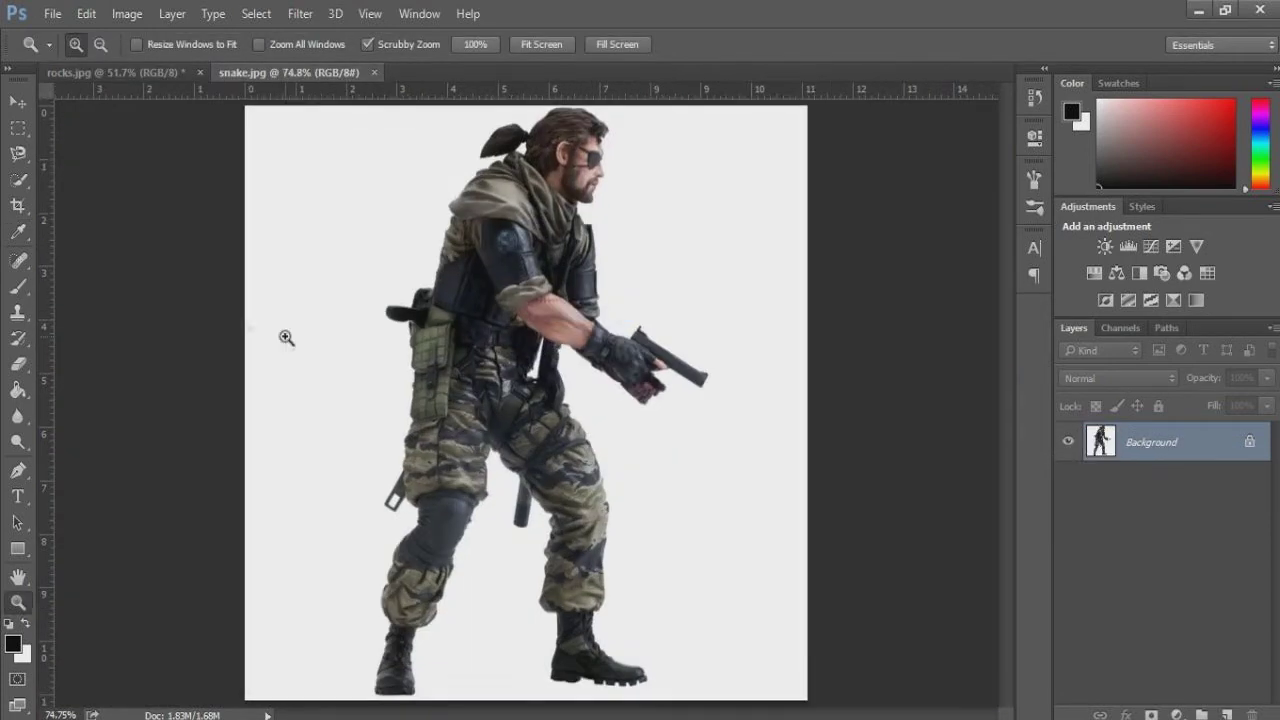
pyautogui.click(18, 153)
pyautogui.click(18, 179)
pyautogui.click(302, 230)
# - Run Fill on the selection using the background colour at 0% opacity
pyautogui.hotkey('shift', 'F5')
pyautogui.click(651, 211)
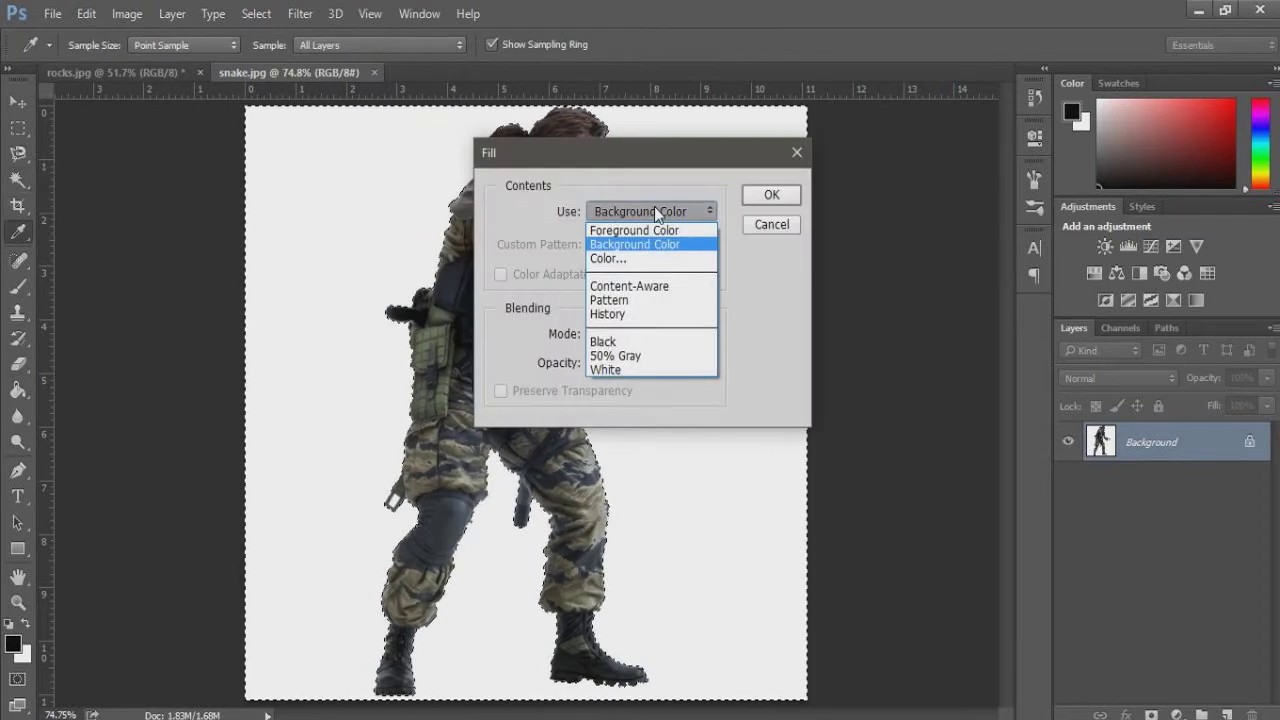
pyautogui.press('Escape')
pyautogui.doubleClick(609, 363)
pyautogui.write('0')
pyautogui.press('Return')
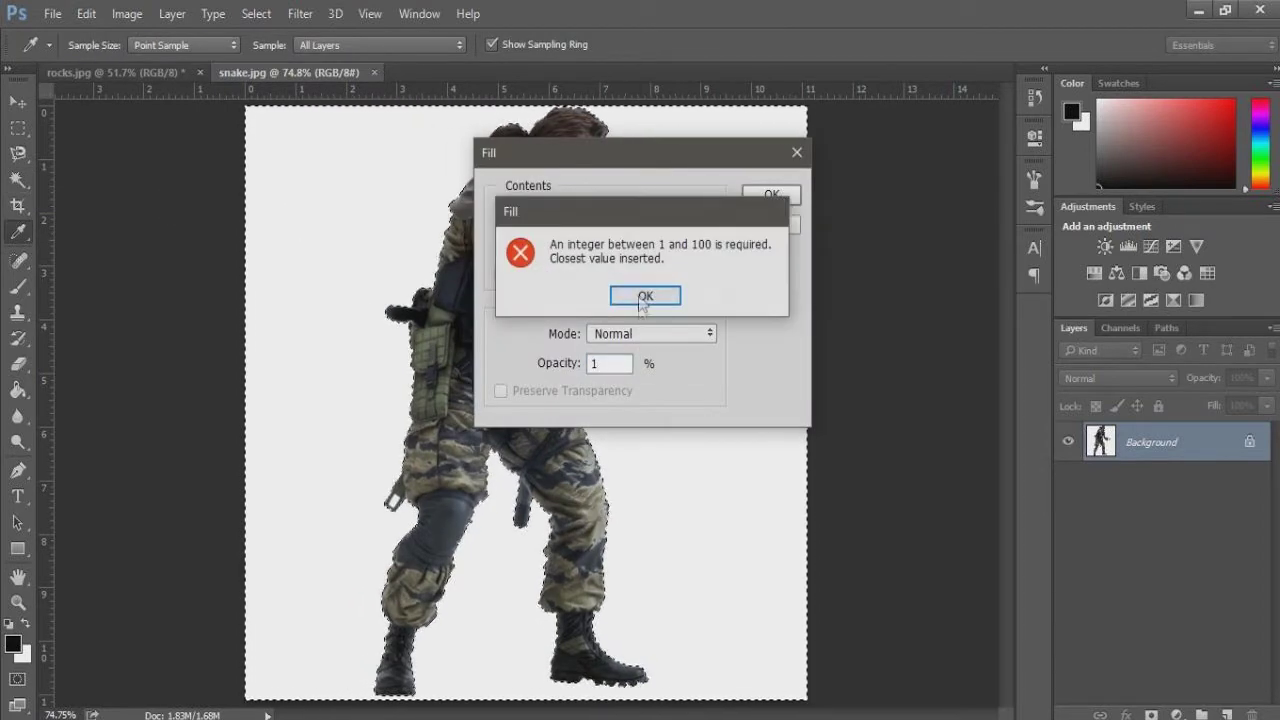
pyautogui.click(648, 295)
pyautogui.click(771, 194)
# - Refine the edge, output the cut-out soldier to a new layer, and copy it
pyautogui.click(763, 44)
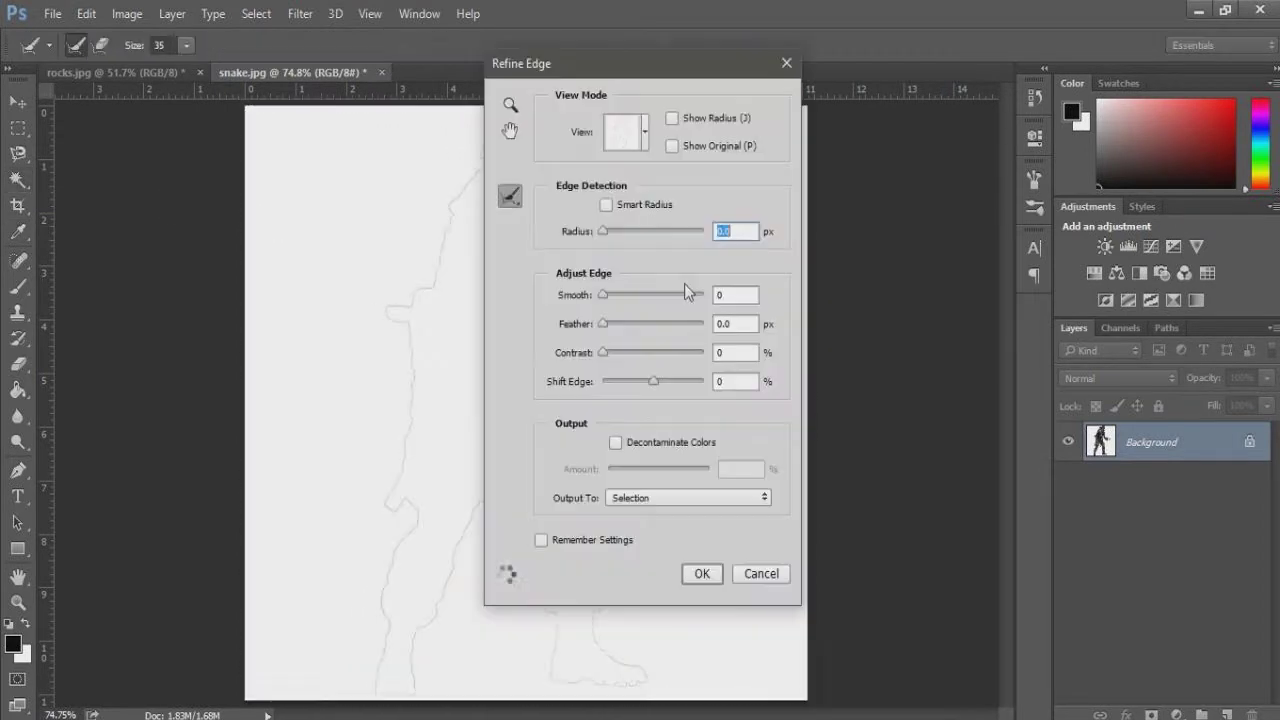
pyautogui.click(753, 573)
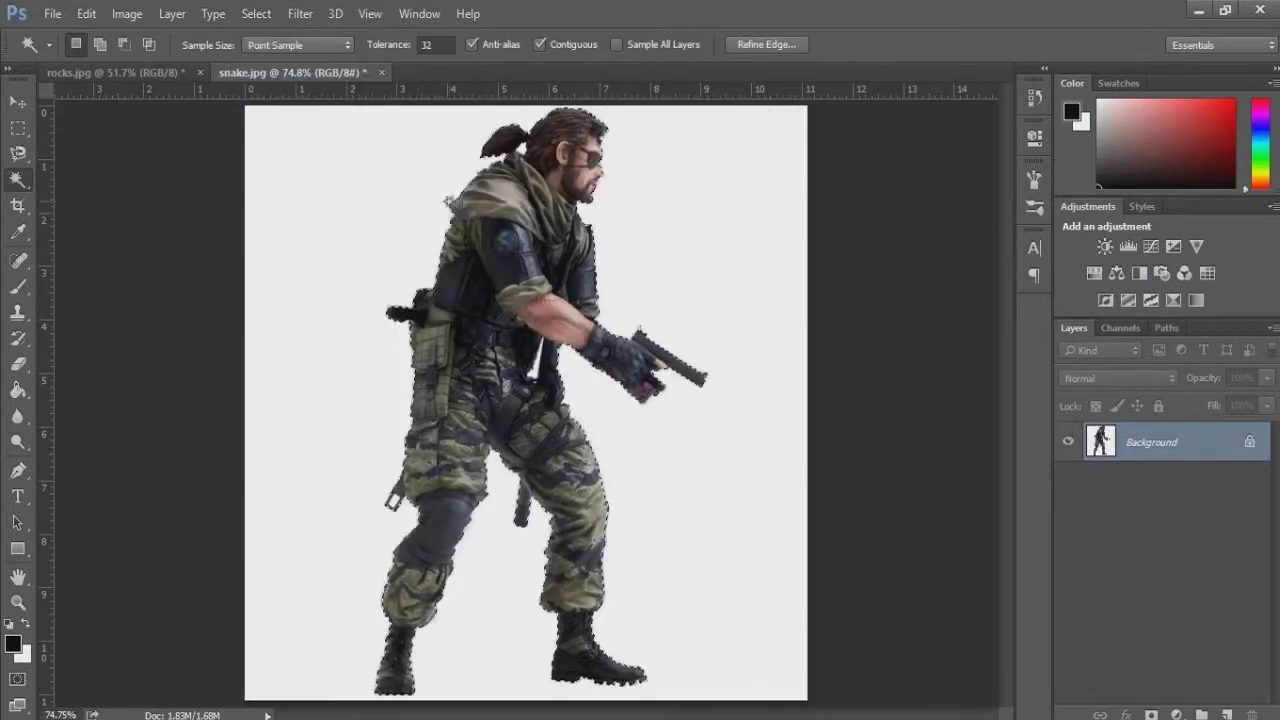
pyautogui.click(763, 44)
pyautogui.click(688, 497)
pyautogui.click(700, 533)
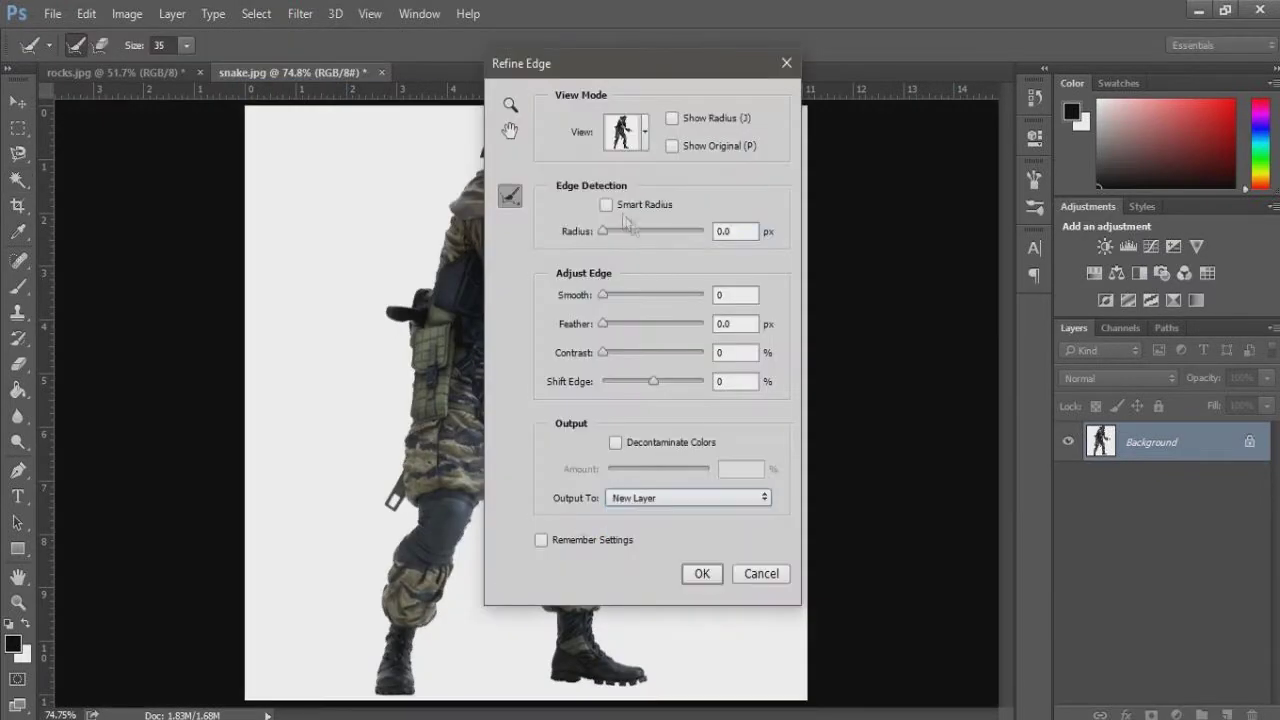
pyautogui.click(625, 131)
pyautogui.click(646, 128)
pyautogui.click(702, 573)
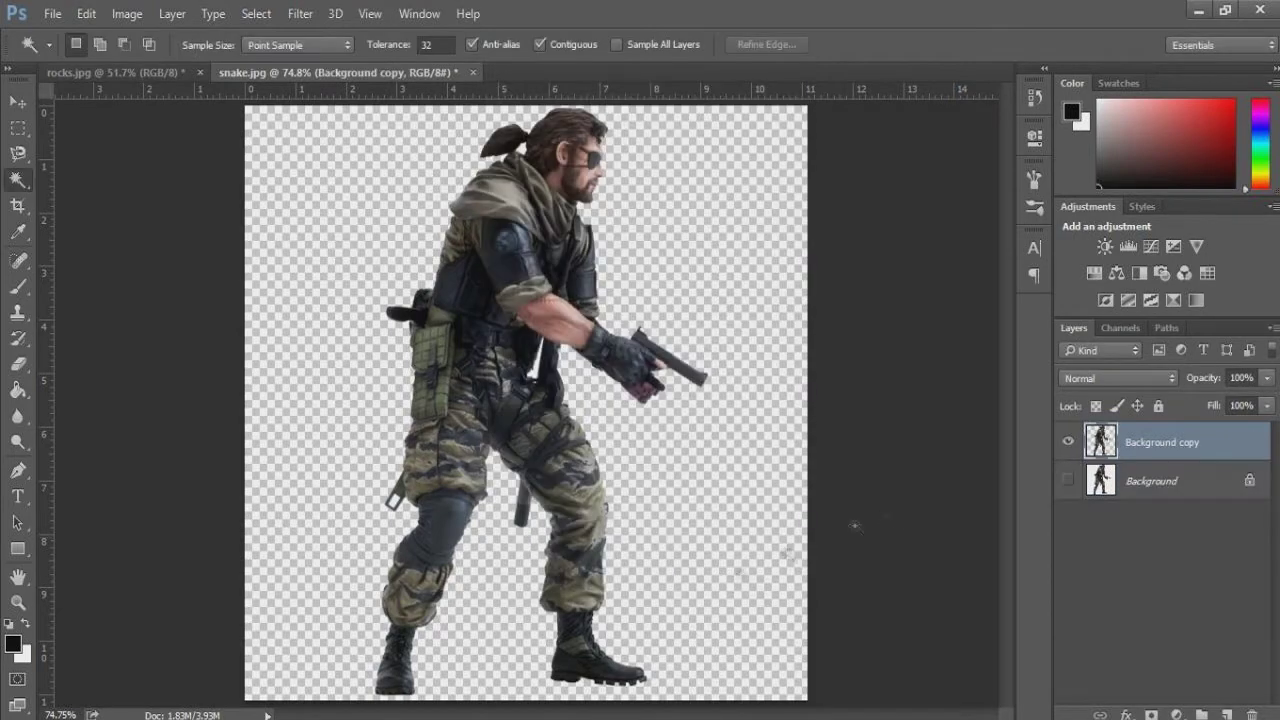
pyautogui.hotkey('ctrl', 'a')
pyautogui.hotkey('ctrl', 'c')
# - Paste the soldier into rocks.jpg, shrink him and place him on the front rock
pyautogui.click(122, 70)
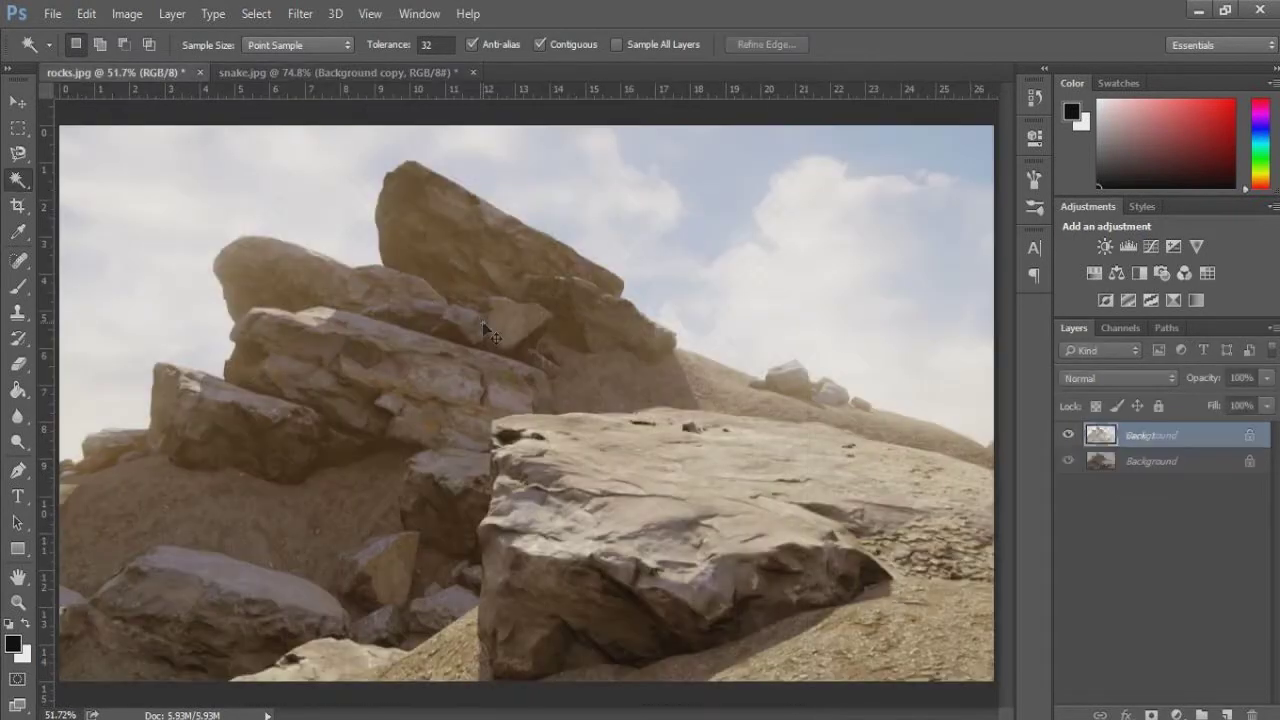
pyautogui.hotkey('ctrl', 'v')
pyautogui.hotkey('ctrl', 't')
pyautogui.moveTo(414, 200)
pyautogui.mouseDown()
pyautogui.moveTo(522, 298)
pyautogui.moveTo(571, 294)
pyautogui.mouseUp()
pyautogui.moveTo(630, 420); pyautogui.dragTo(645, 340)
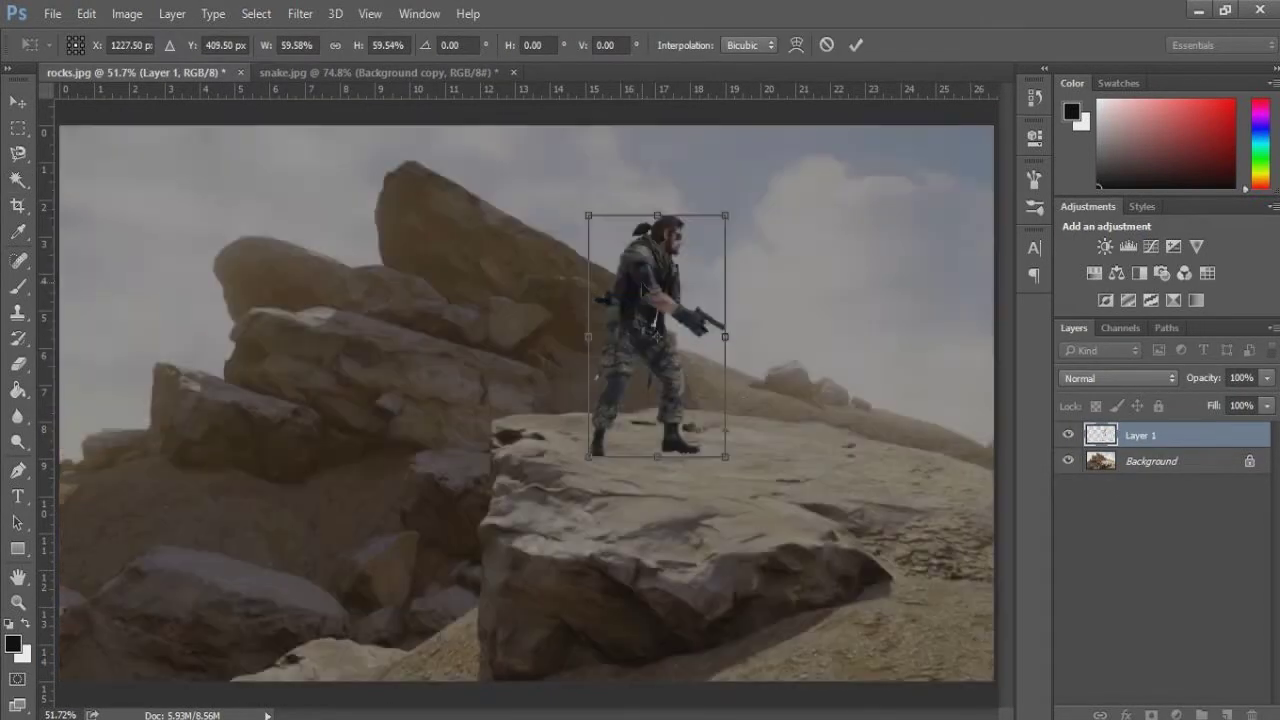
pyautogui.press('Return')
pyautogui.press('w')
# - Tilt the soldier 3.28° and enlarge him to about 124% on the rock
pyautogui.hotkey('ctrl', 't')
pyautogui.moveTo(724, 337)
pyautogui.mouseDown()
pyautogui.moveTo(492, 337)
pyautogui.moveTo(726, 340)
pyautogui.mouseUp()
pyautogui.press('Return')
pyautogui.press('v')
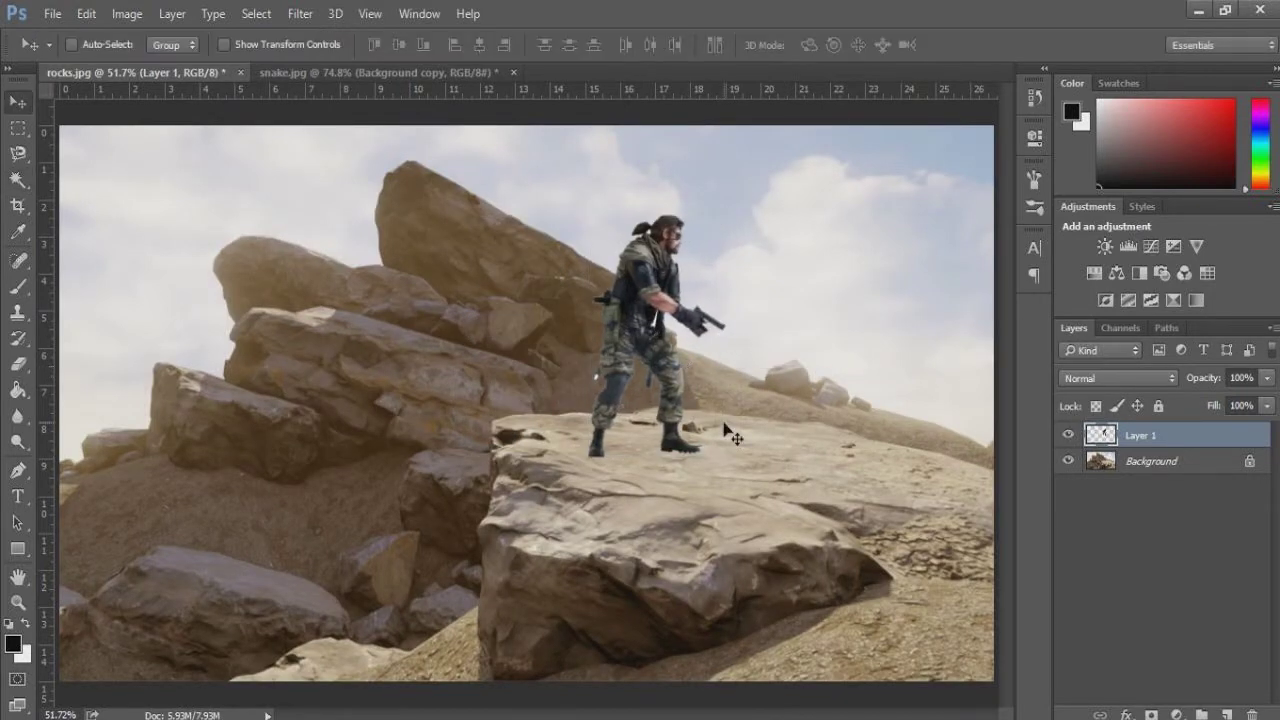
pyautogui.hotkey('ctrl', 't')
pyautogui.moveTo(730, 432); pyautogui.dragTo(722, 445)
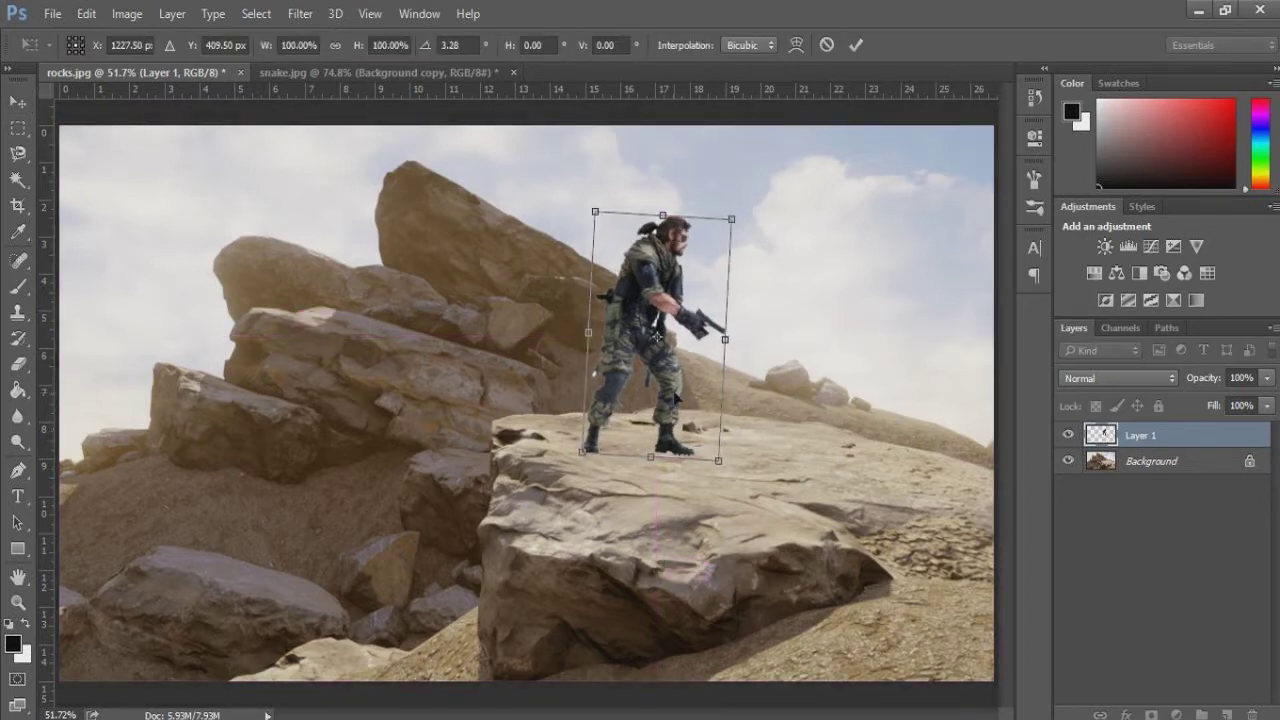
pyautogui.moveTo(675, 398); pyautogui.dragTo(665, 400)
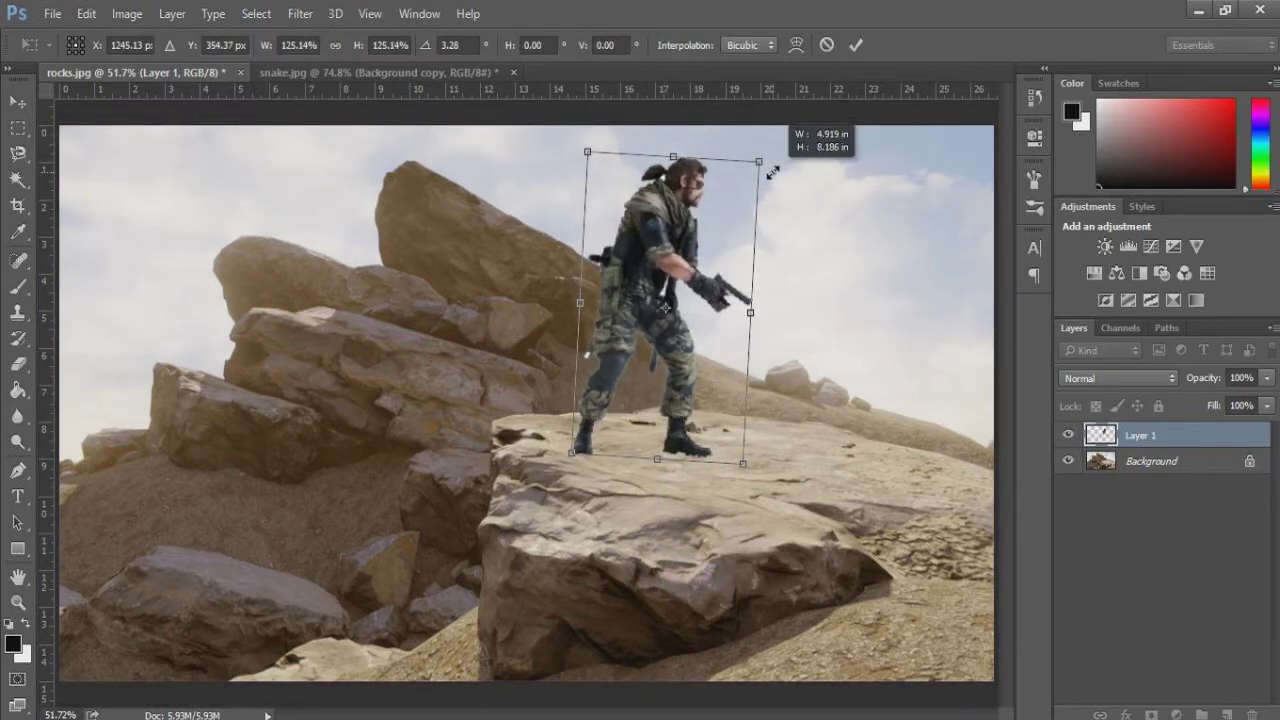
pyautogui.moveTo(721, 219); pyautogui.dragTo(743, 182)
pyautogui.moveTo(585, 364); pyautogui.dragTo(612, 388)
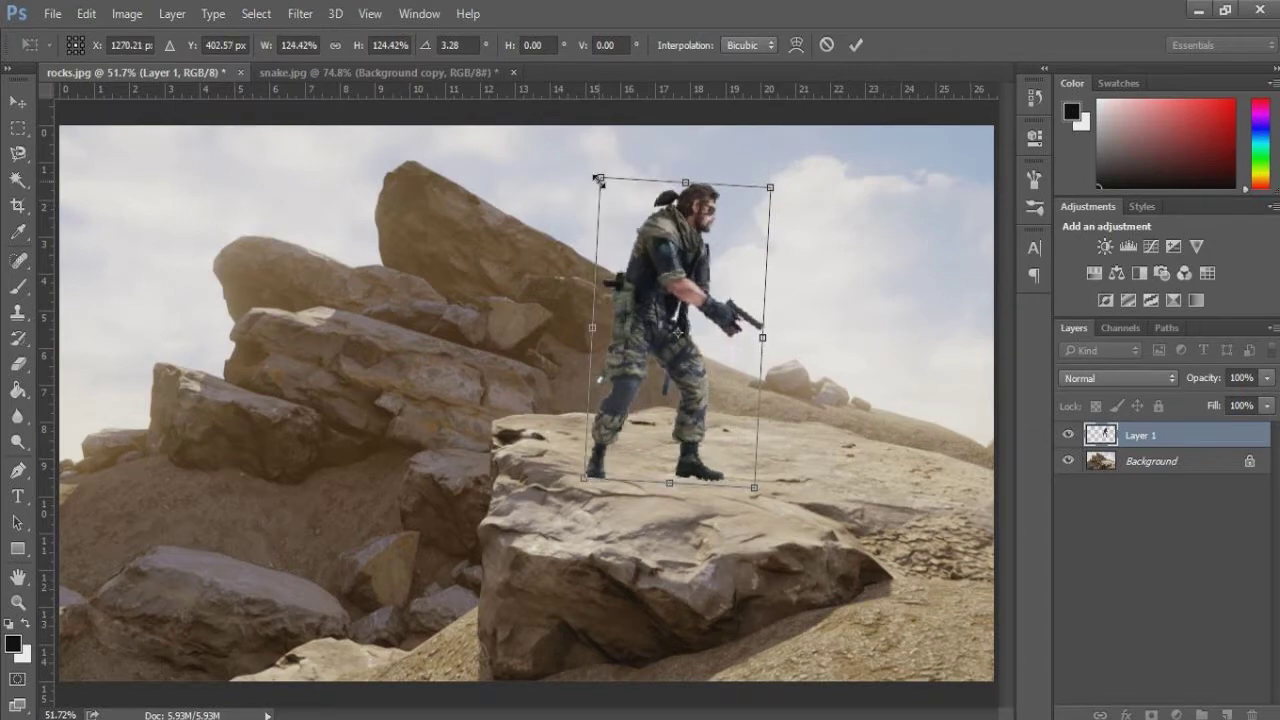
pyautogui.press('Return')
# - Add a layer mask to Layer 1 and set up a 6 px Basic Brush at 100% opacity
pyautogui.press('z')
pyautogui.moveTo(596, 386); pyautogui.dragTo(749, 414)
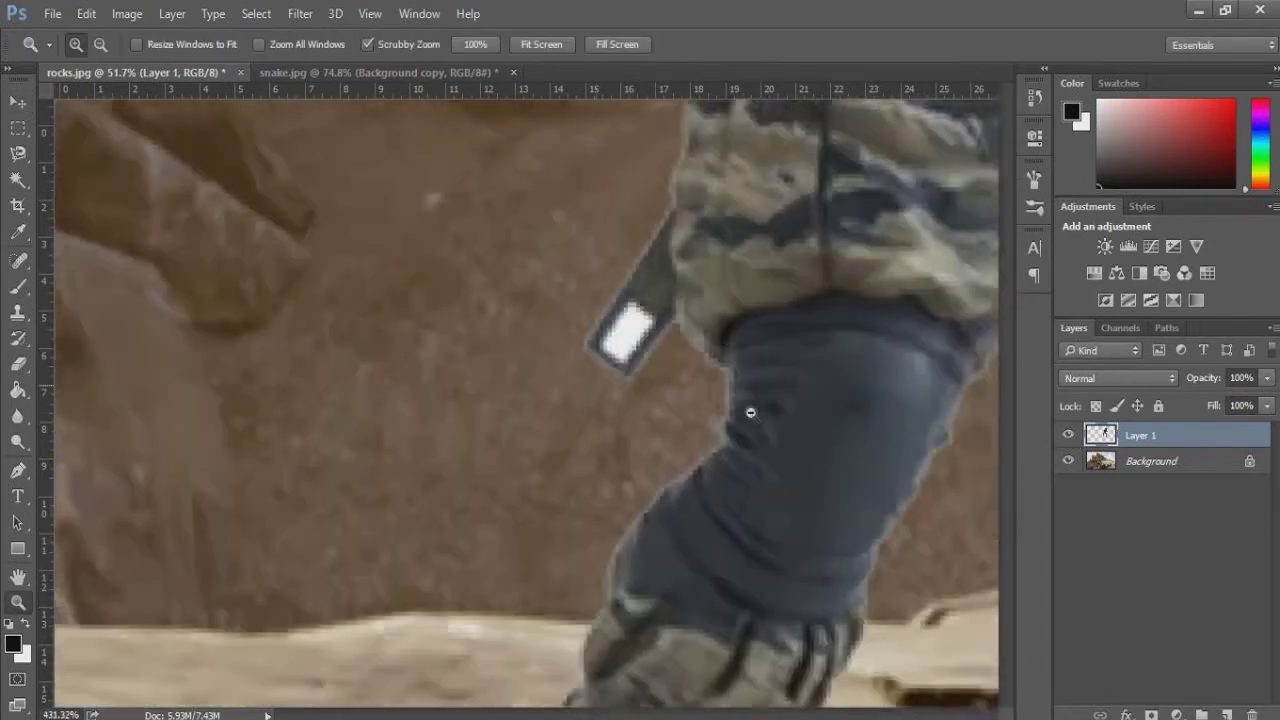
pyautogui.click(1152, 716)
pyautogui.press('b')
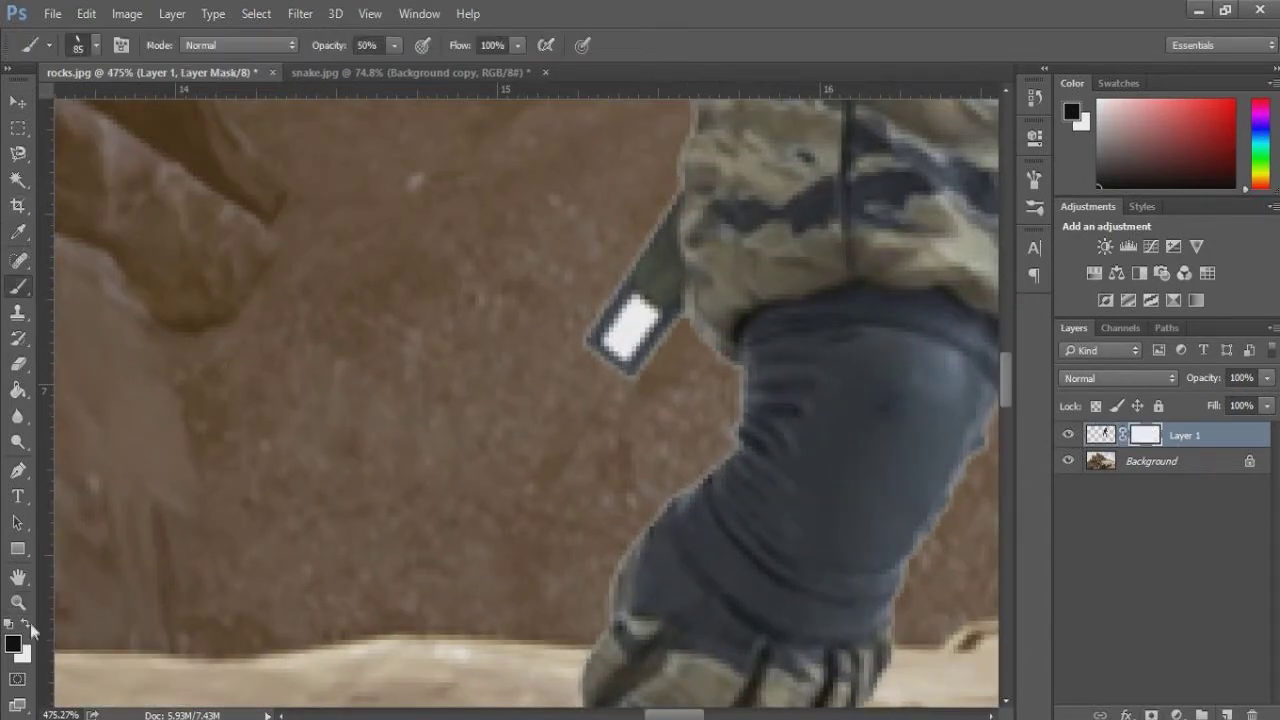
pyautogui.rightClick(636, 340)
pyautogui.click(874, 351)
pyautogui.click(935, 468)
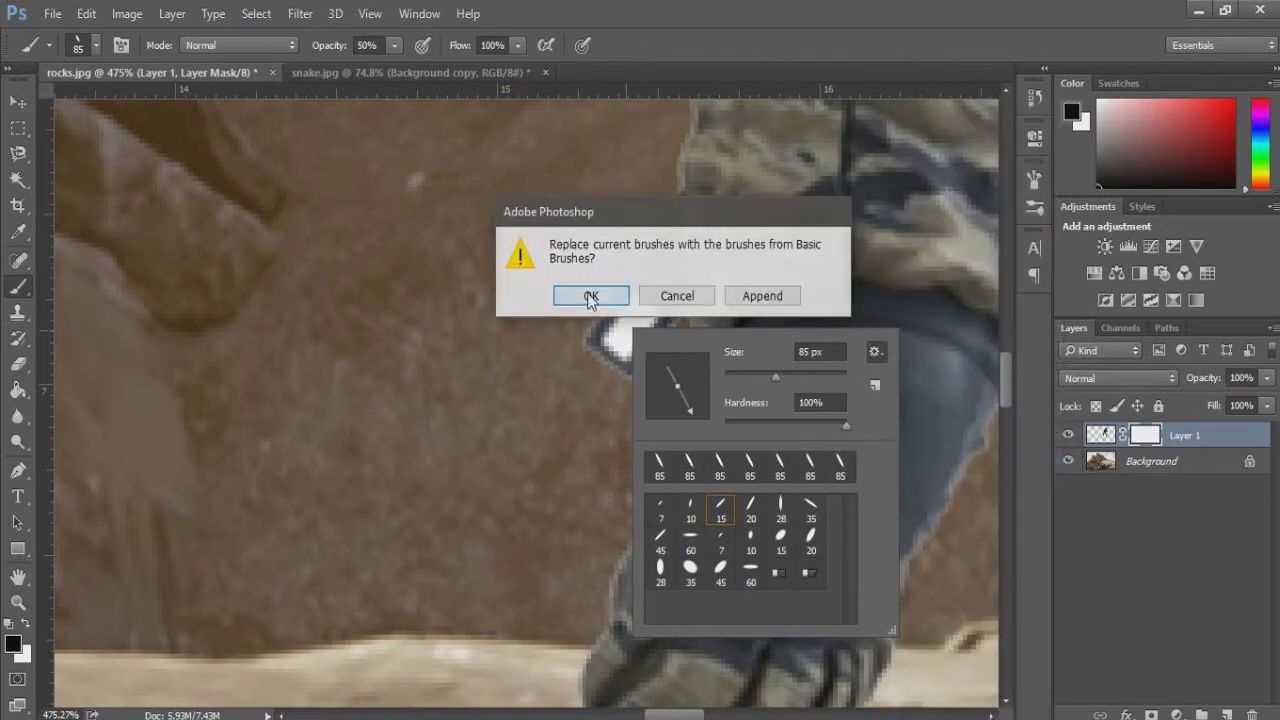
pyautogui.click(591, 291)
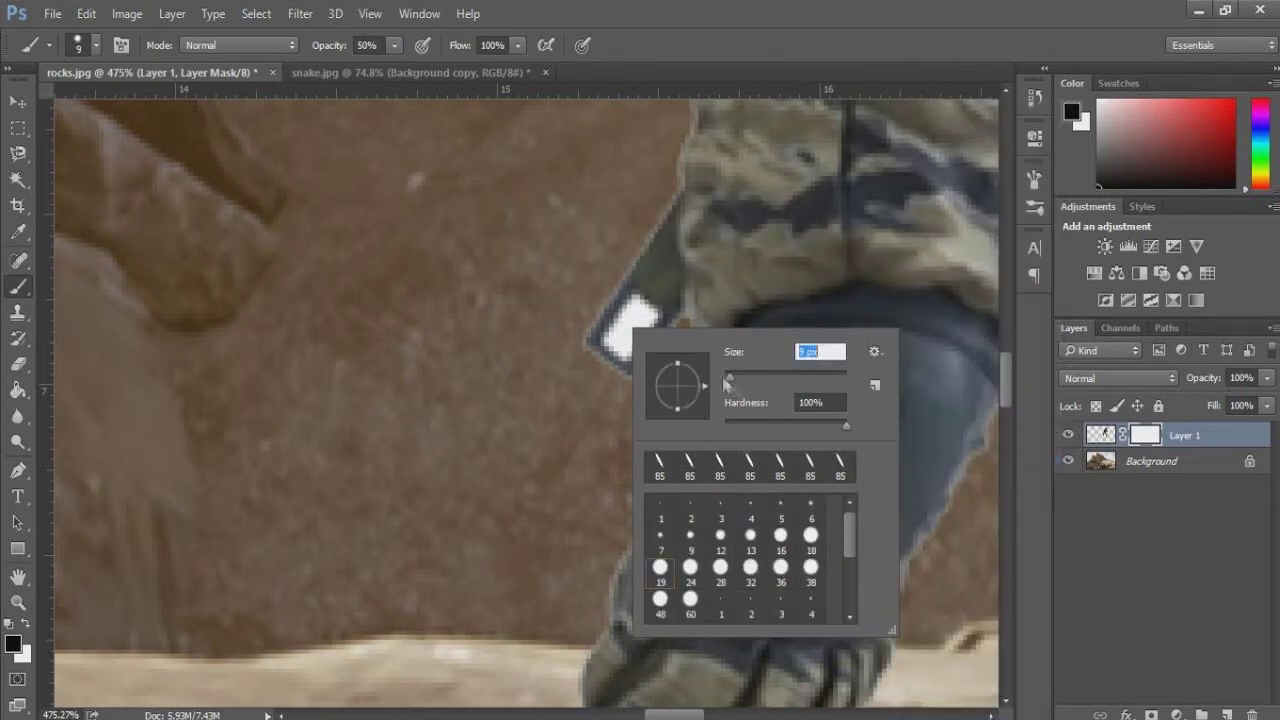
pyautogui.press('Return')
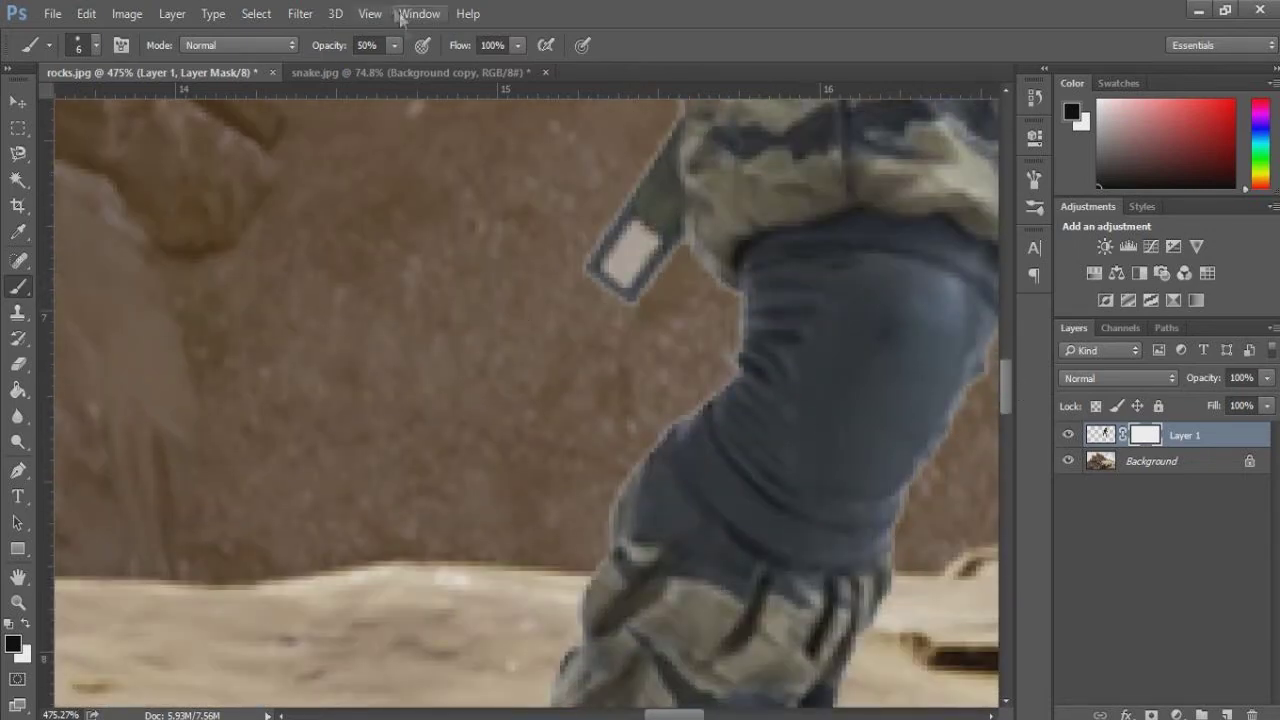
pyautogui.press('0')
# - Paint black on the mask along the soldier's edges, starting with the tag's light patch
pyautogui.moveTo(628, 250); pyautogui.dragTo(626, 268)
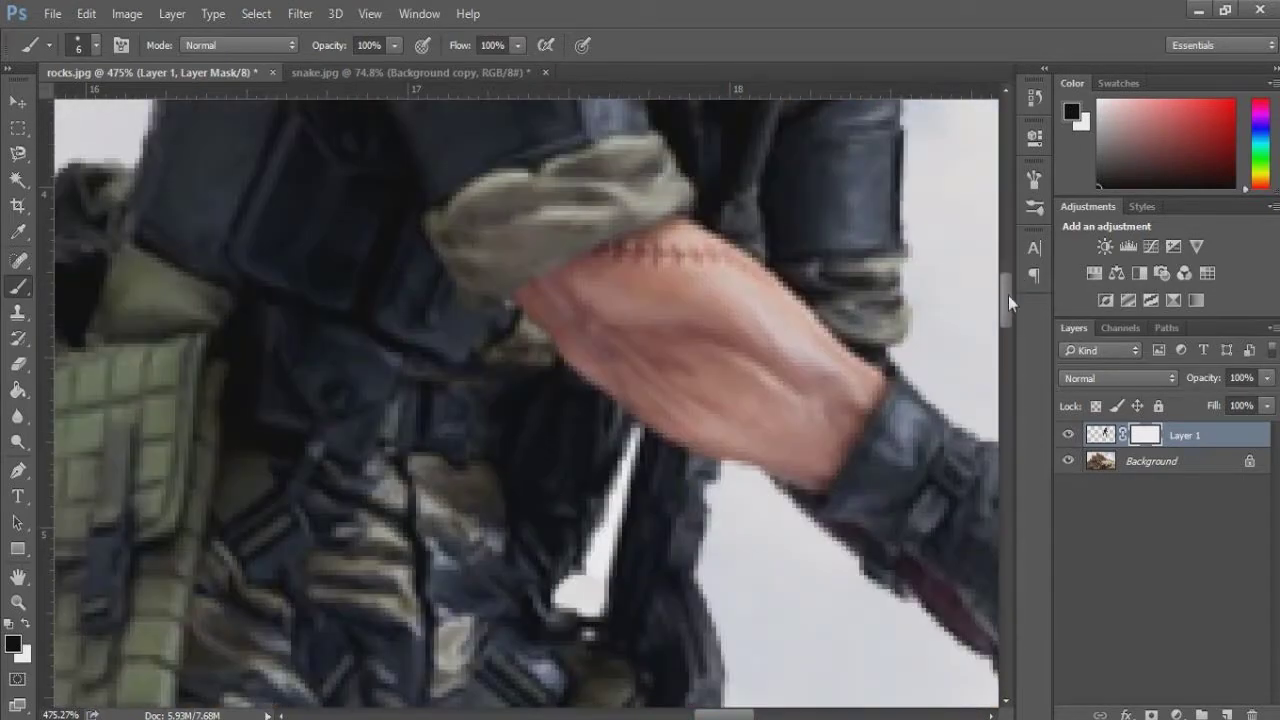
pyautogui.moveTo(724, 714); pyautogui.dragTo(697, 714)
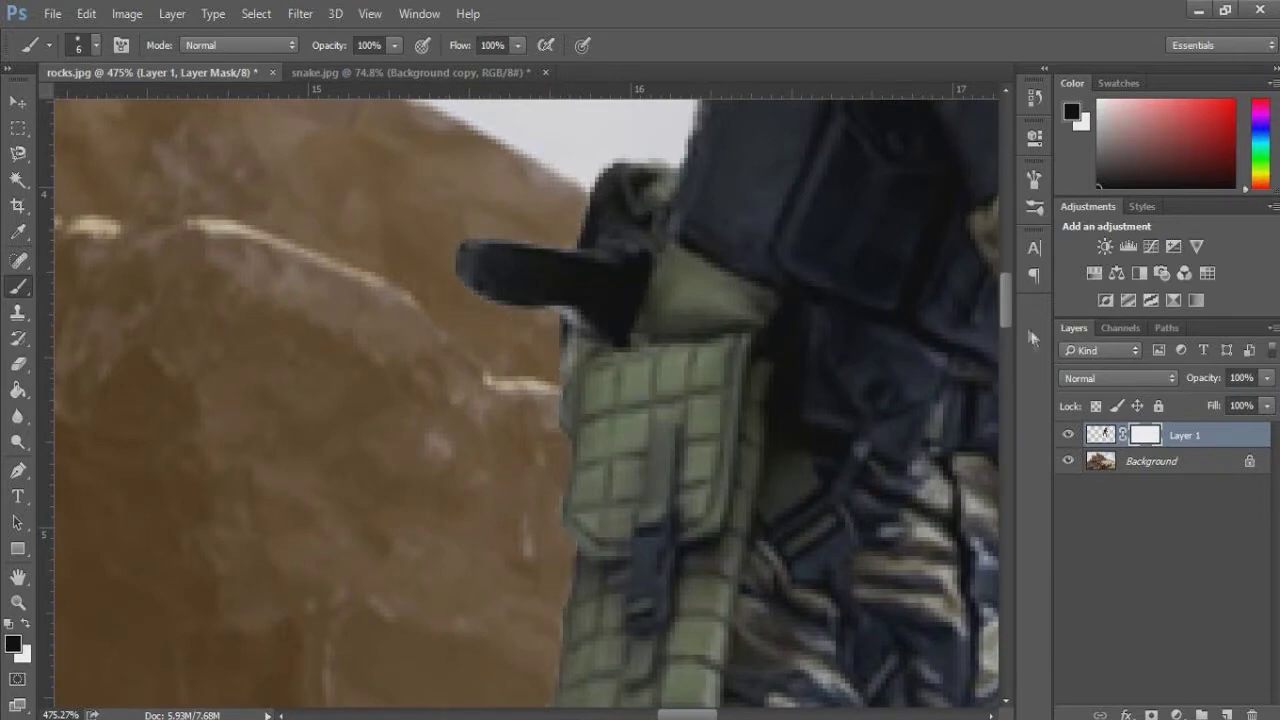
pyautogui.scroll(-5, 660, 253)
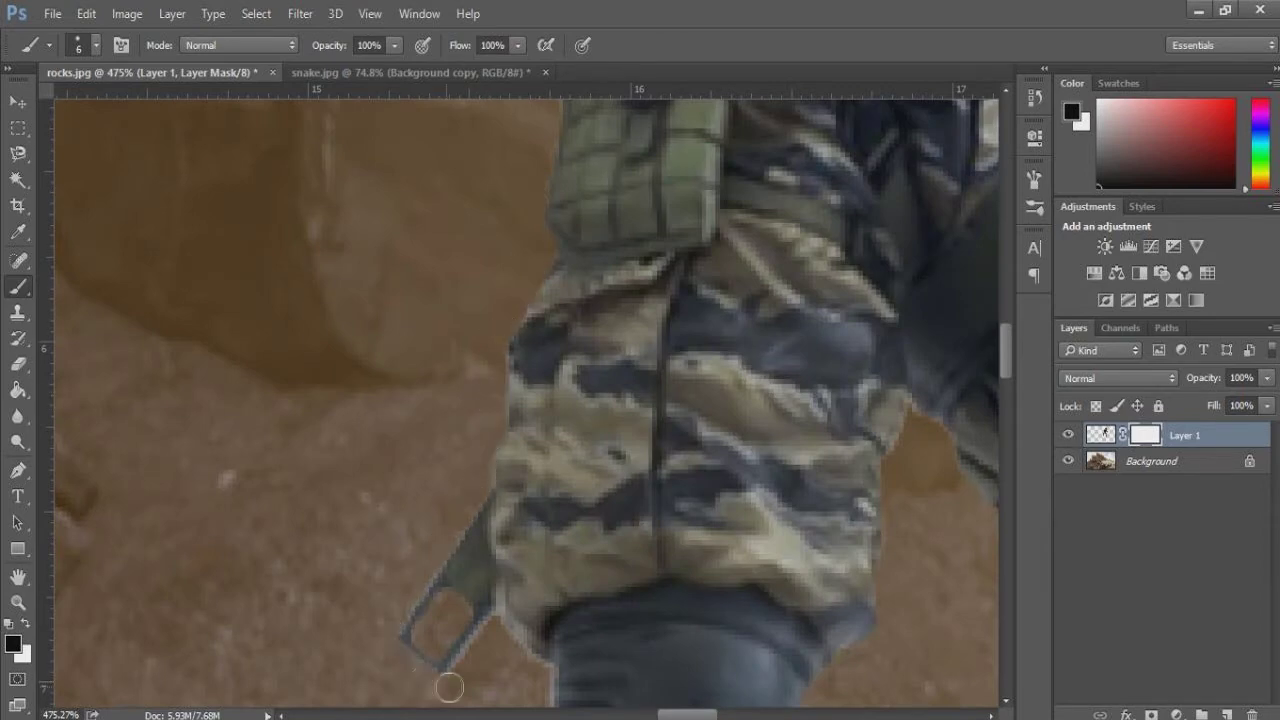
pyautogui.moveTo(541, 703); pyautogui.dragTo(533, 275)
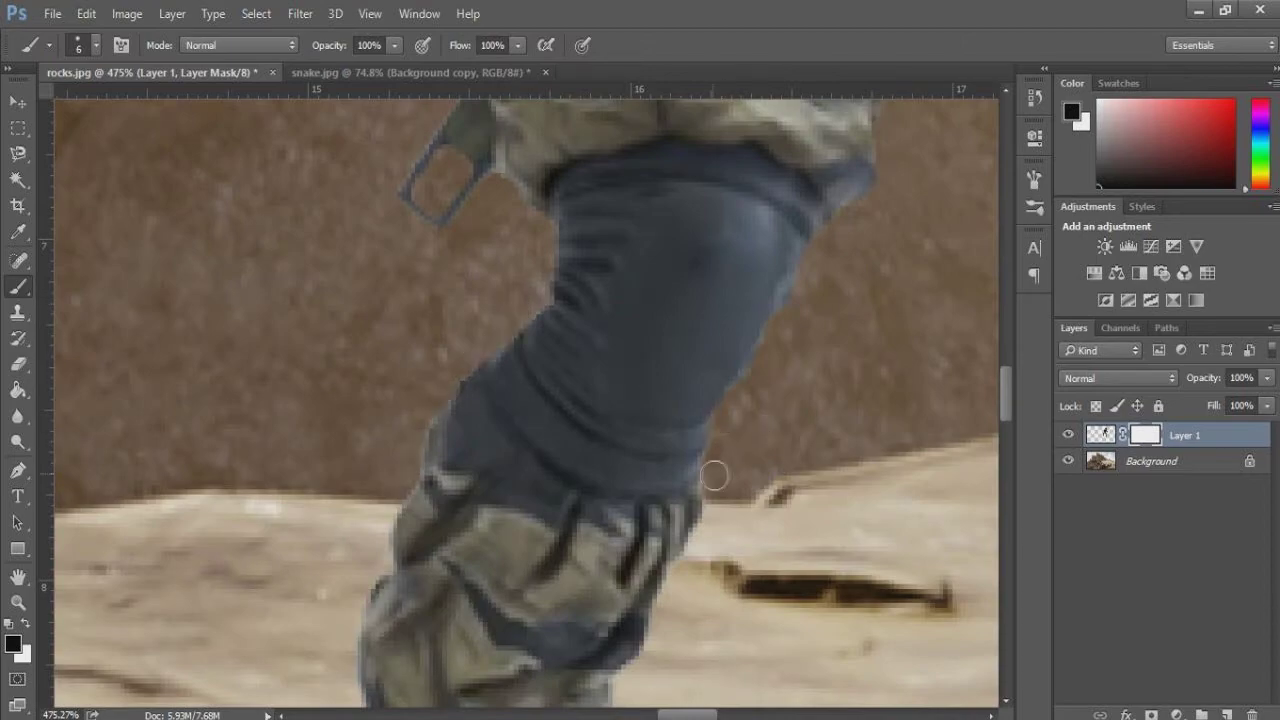
pyautogui.scroll(-5, 714, 476)
pyautogui.scroll(2, 740, 440)
pyautogui.press('z')
pyautogui.hotkey('ctrl', '0')
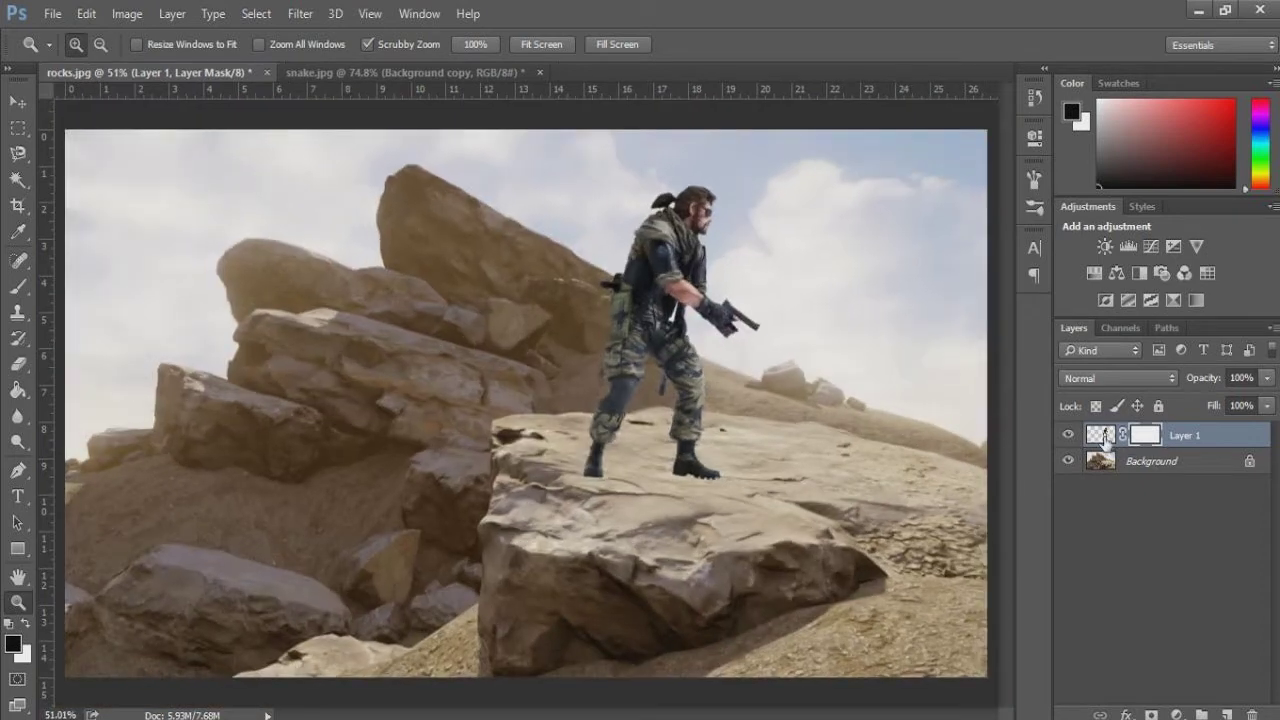
# - Warm the soldier with a Color Balance of +21, 0, -39
pyautogui.click(127, 13)
pyautogui.click(370, 189)
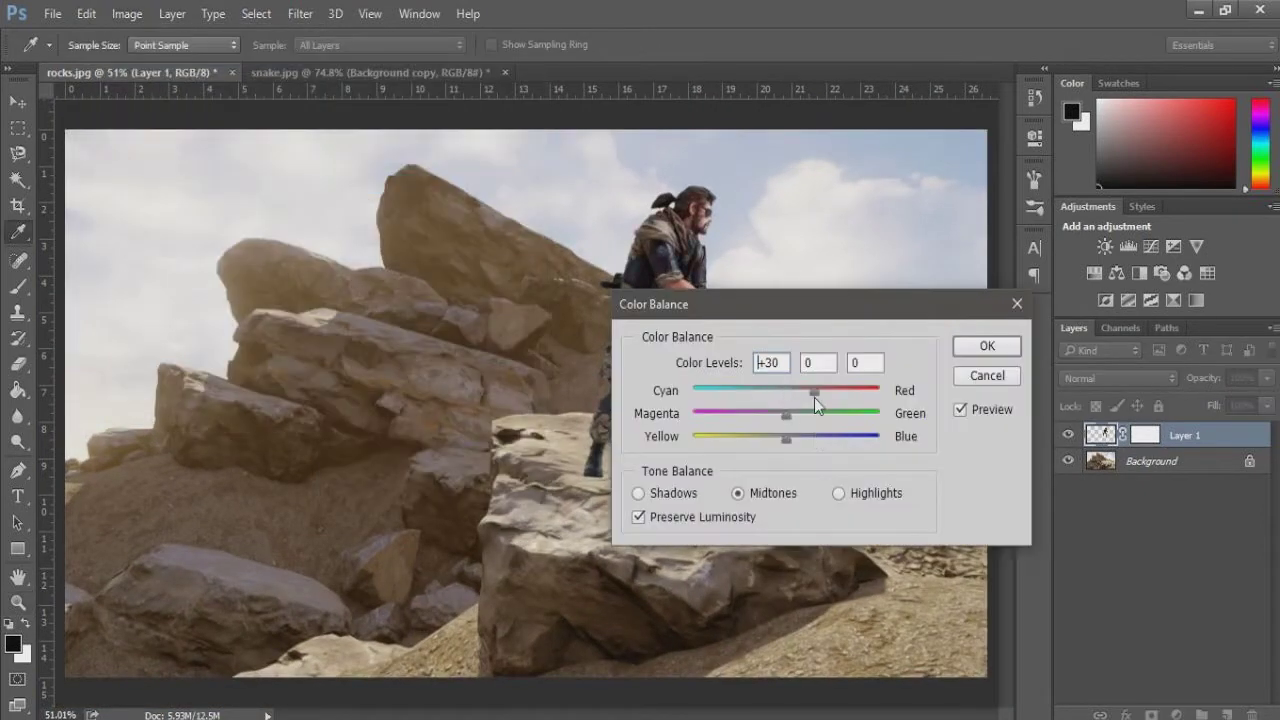
pyautogui.moveTo(804, 310); pyautogui.dragTo(298, 336)
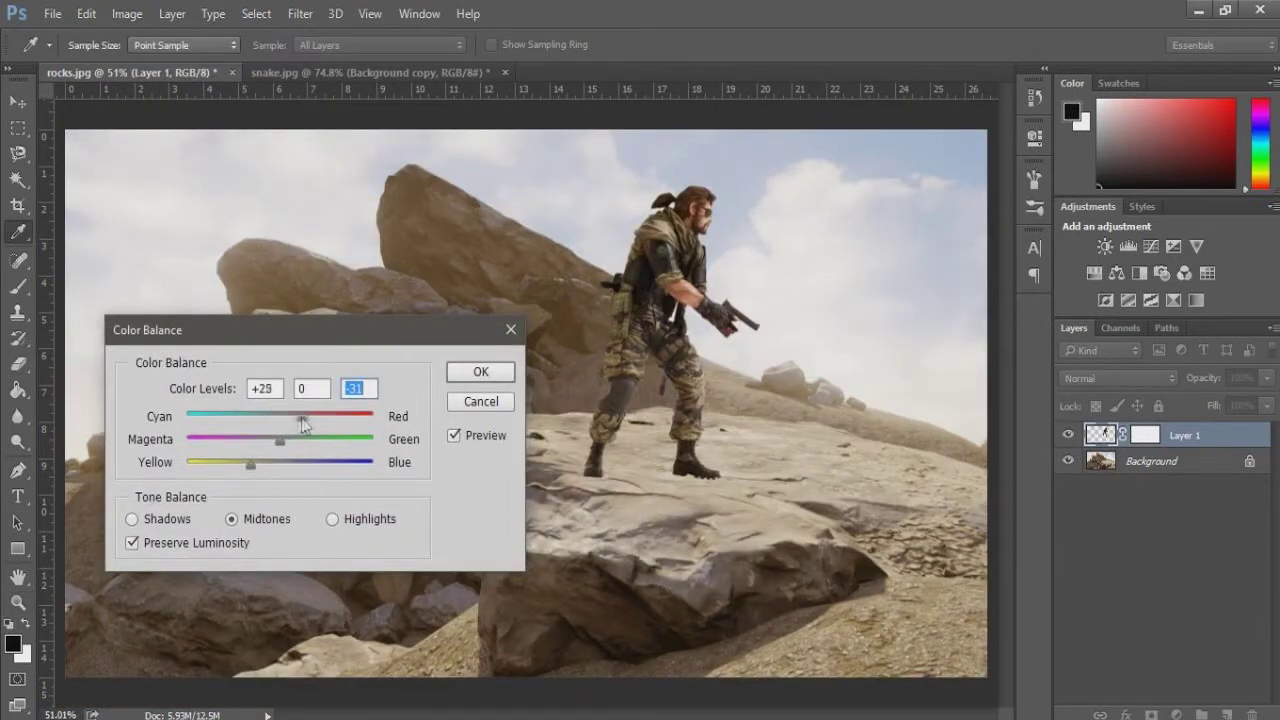
pyautogui.click(466, 367)
# - Set the soldier's Brightness to 53 and Contrast to -25
pyautogui.click(127, 13)
pyautogui.click(329, 57)
pyautogui.moveTo(858, 280); pyautogui.dragTo(879, 281)
pyautogui.moveTo(846, 325); pyautogui.dragTo(770, 328)
pyautogui.click(994, 258)
pyautogui.press('z')
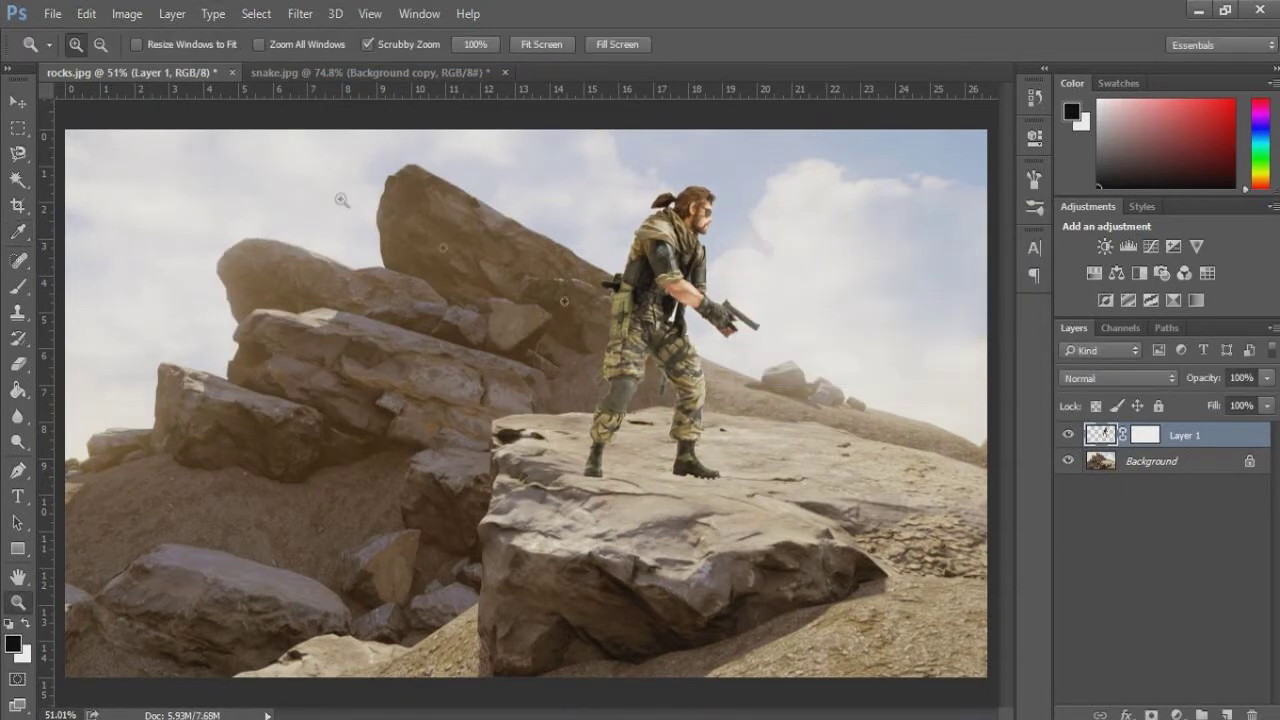
# - Raise the soldier's lightness to +4 and adjust its saturation in Hue/Saturation
pyautogui.click(127, 14)
pyautogui.moveTo(152, 64)
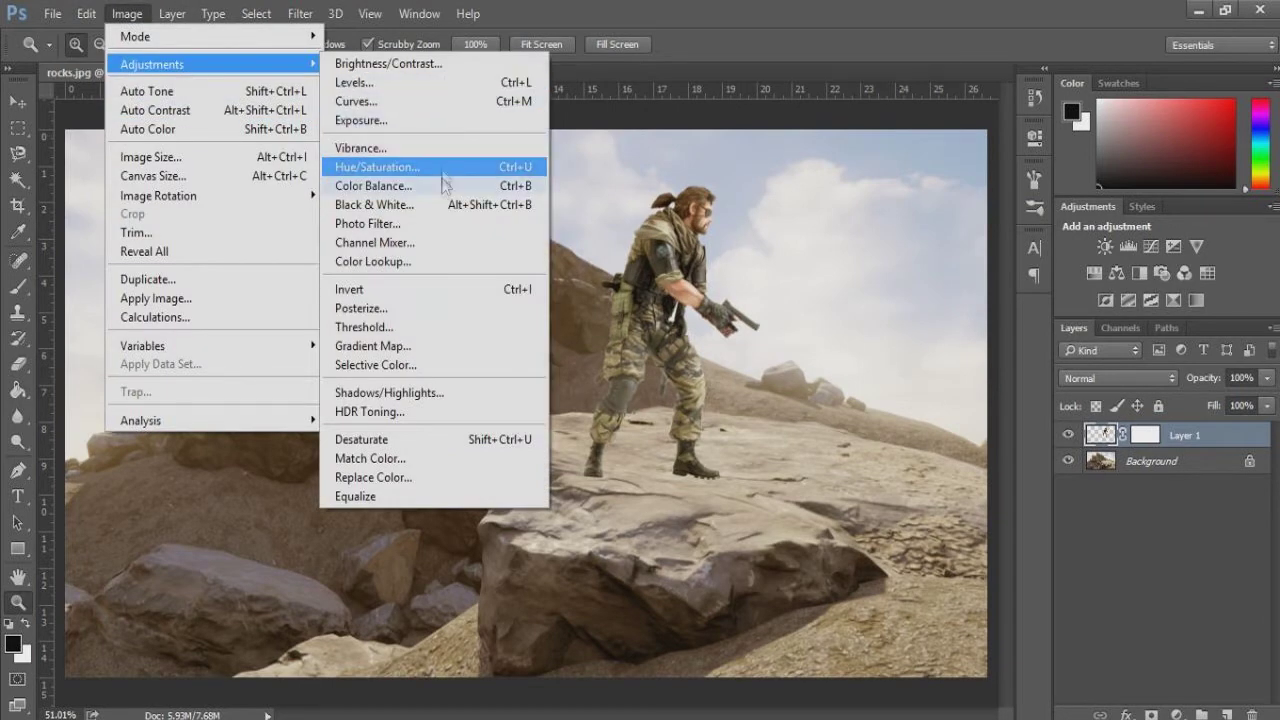
pyautogui.click(360, 166)
pyautogui.moveTo(990, 390)
pyautogui.mouseDown()
pyautogui.moveTo(978, 394)
pyautogui.moveTo(994, 392)
pyautogui.mouseUp()
pyautogui.moveTo(990, 339); pyautogui.dragTo(1004, 340)
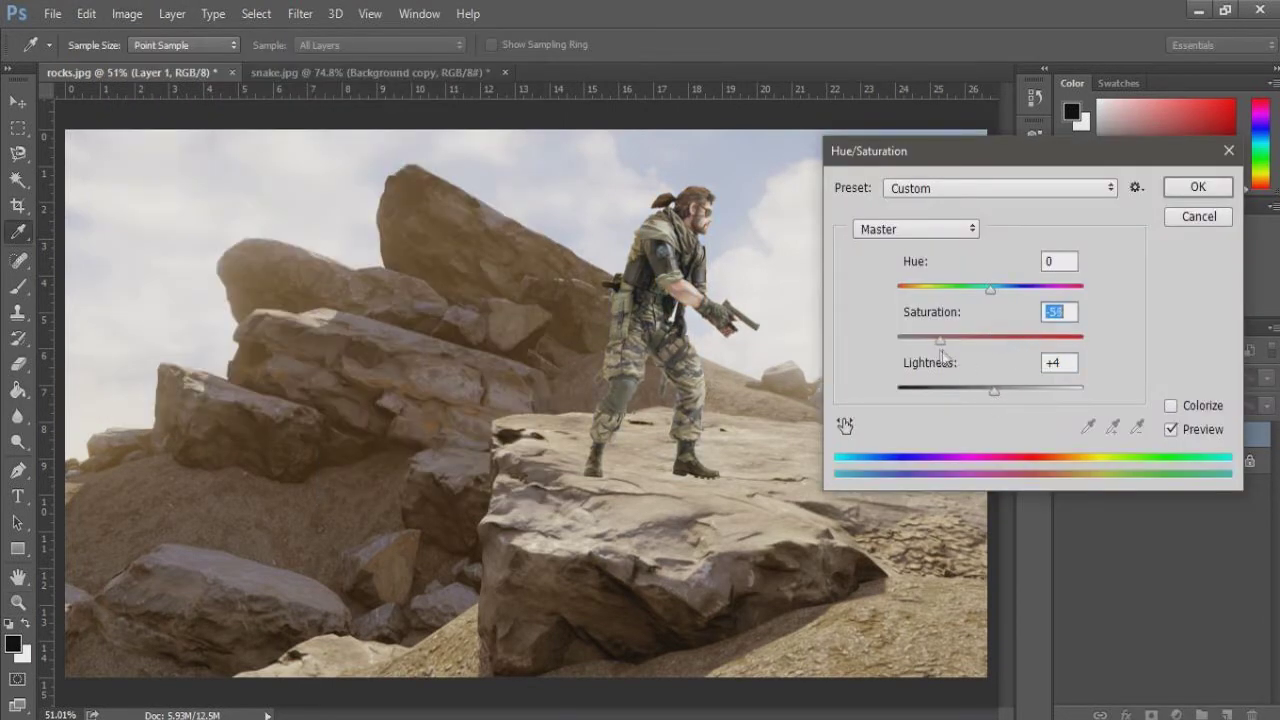
pyautogui.click(1197, 187)
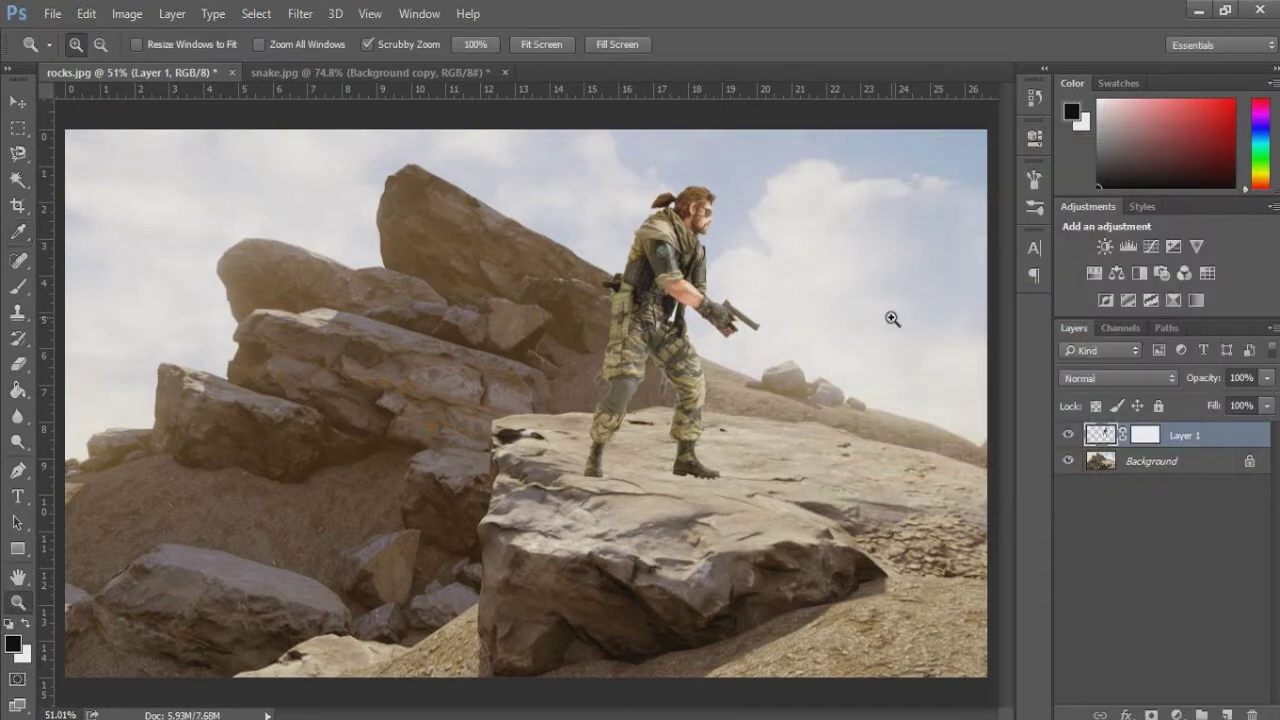
# - Zoom in on the boots and sample the rock's tan colour with the Eyedropper
pyautogui.moveTo(673, 511); pyautogui.dragTo(760, 511)
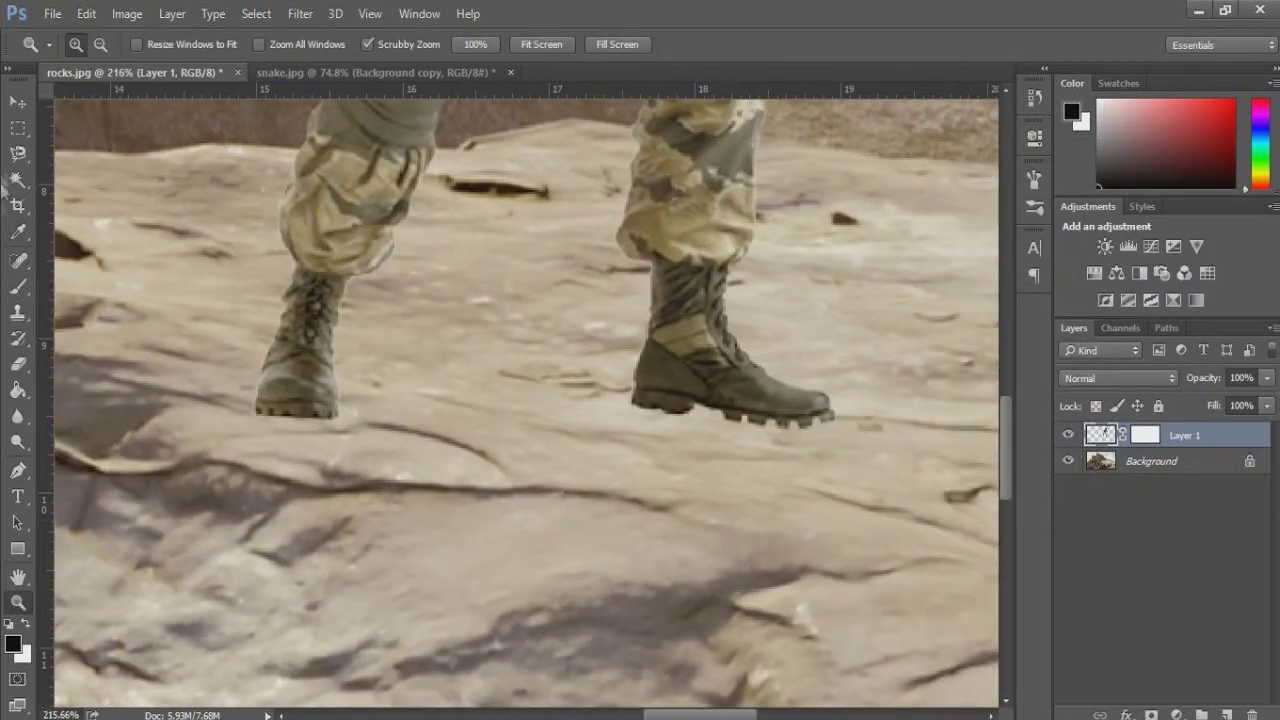
pyautogui.press('b')
pyautogui.click(17, 231)
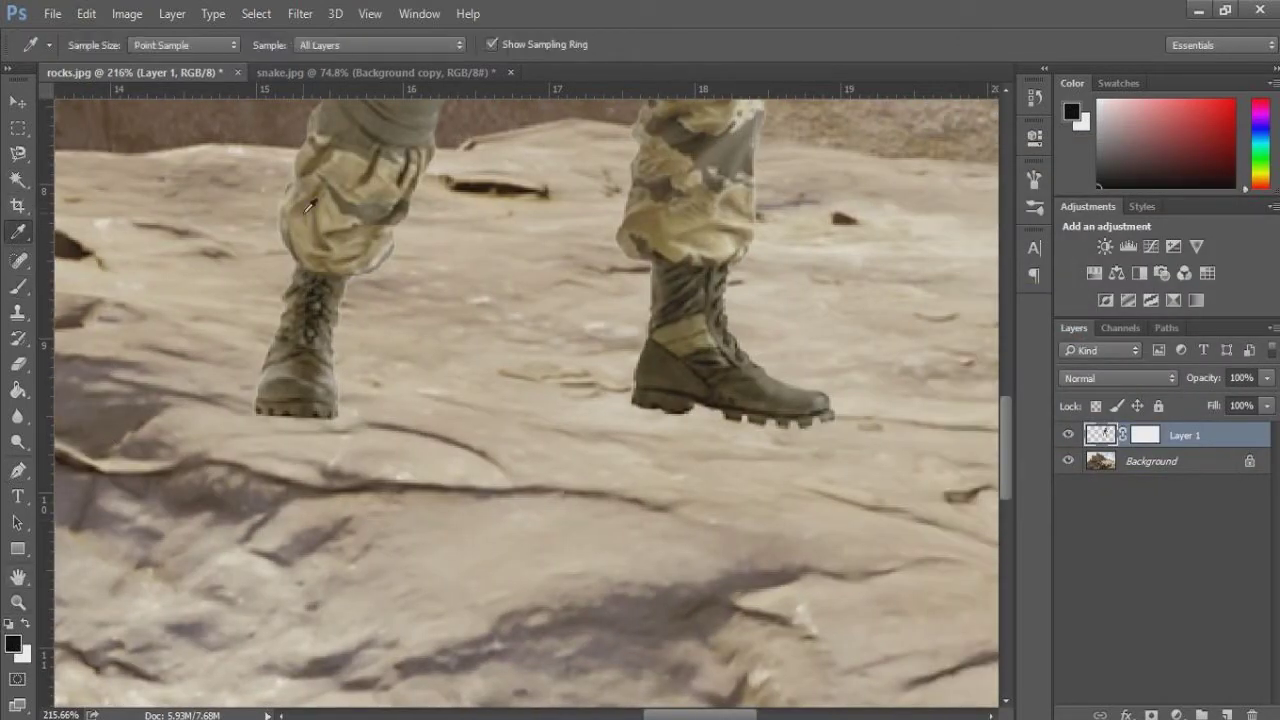
pyautogui.click(948, 453)
pyautogui.click(1145, 435)
# - Target Layer 1's pixels instead of its mask and set a 52 px brush
pyautogui.press('d')
pyautogui.press('b')
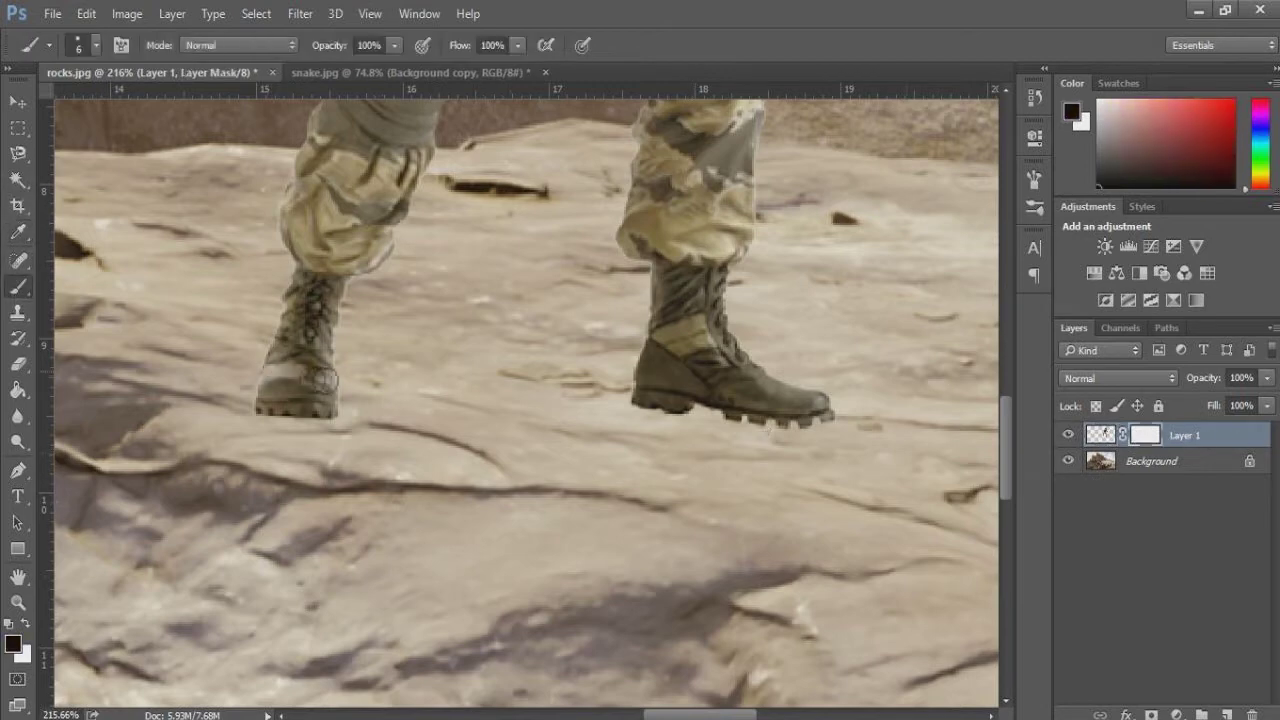
pyautogui.click(13, 643)
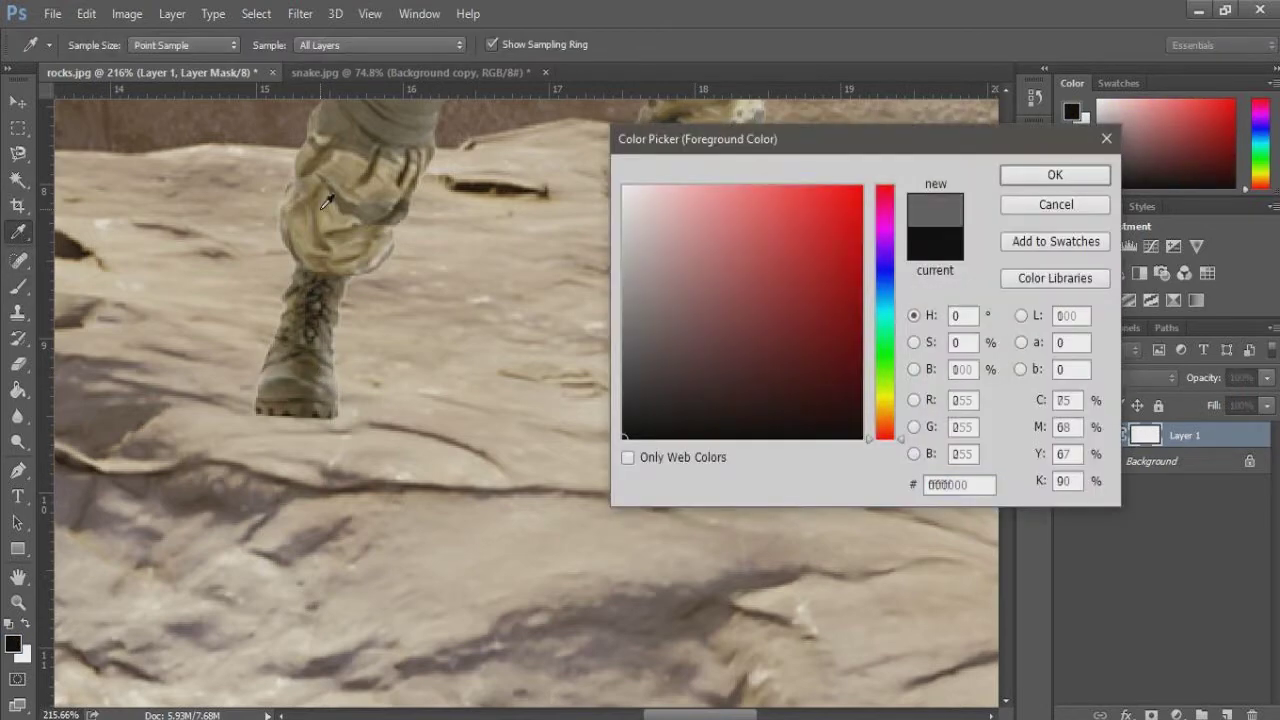
pyautogui.click(1054, 206)
pyautogui.click(1100, 435)
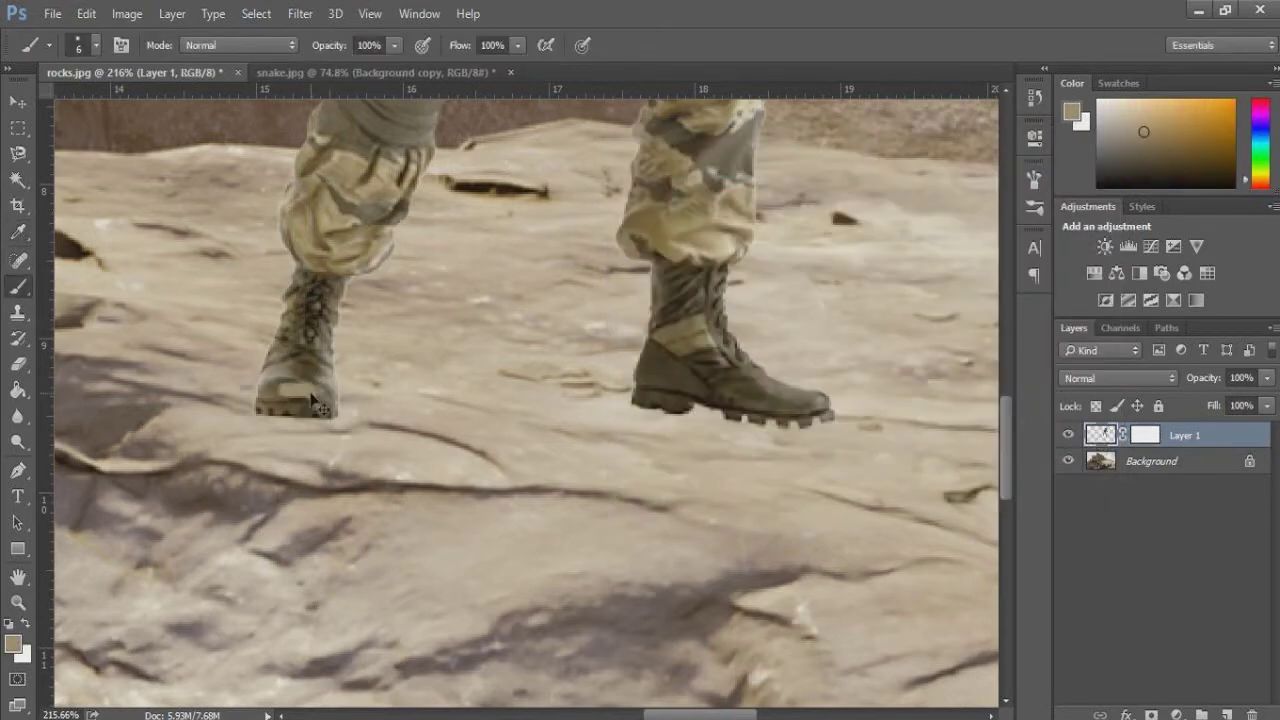
pyautogui.rightClick(270, 360)
pyautogui.write('52')
pyautogui.press('Return')
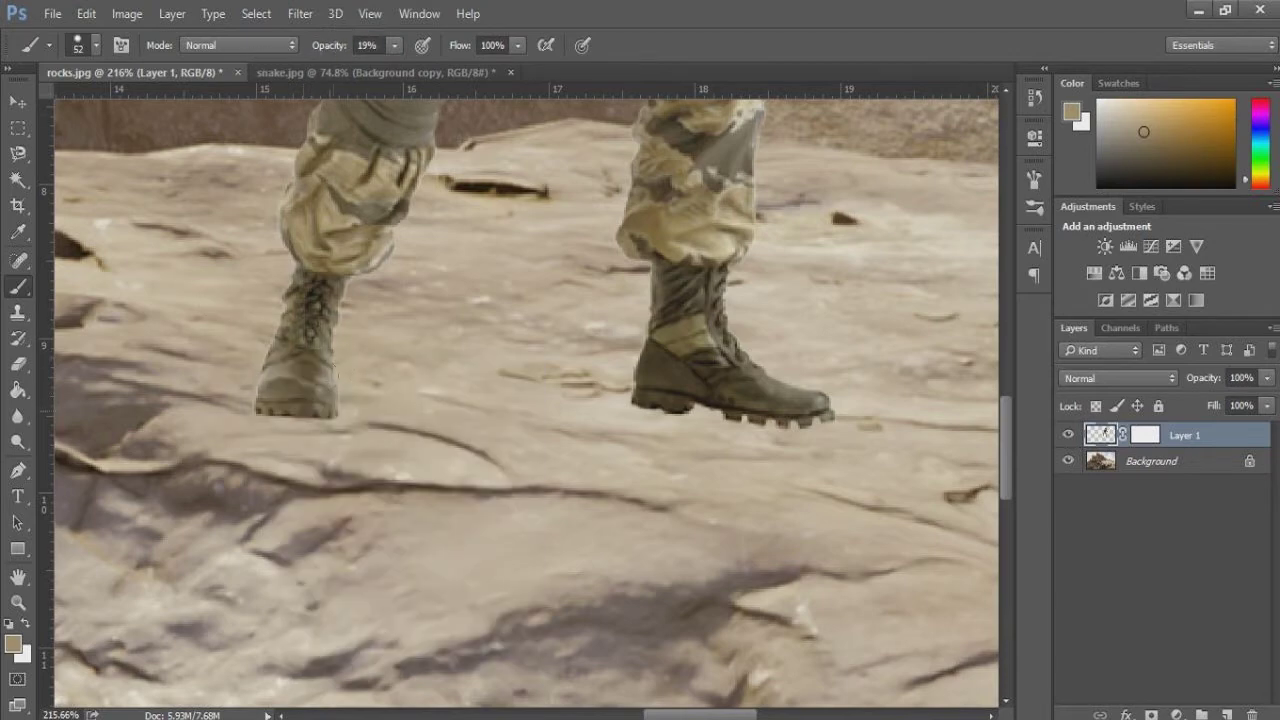
# - Paint soft 19% tan strokes over the boot bases to blend them into the rock
pyautogui.moveTo(780, 410); pyautogui.dragTo(645, 425)
pyautogui.moveTo(802, 380); pyautogui.dragTo(700, 370)
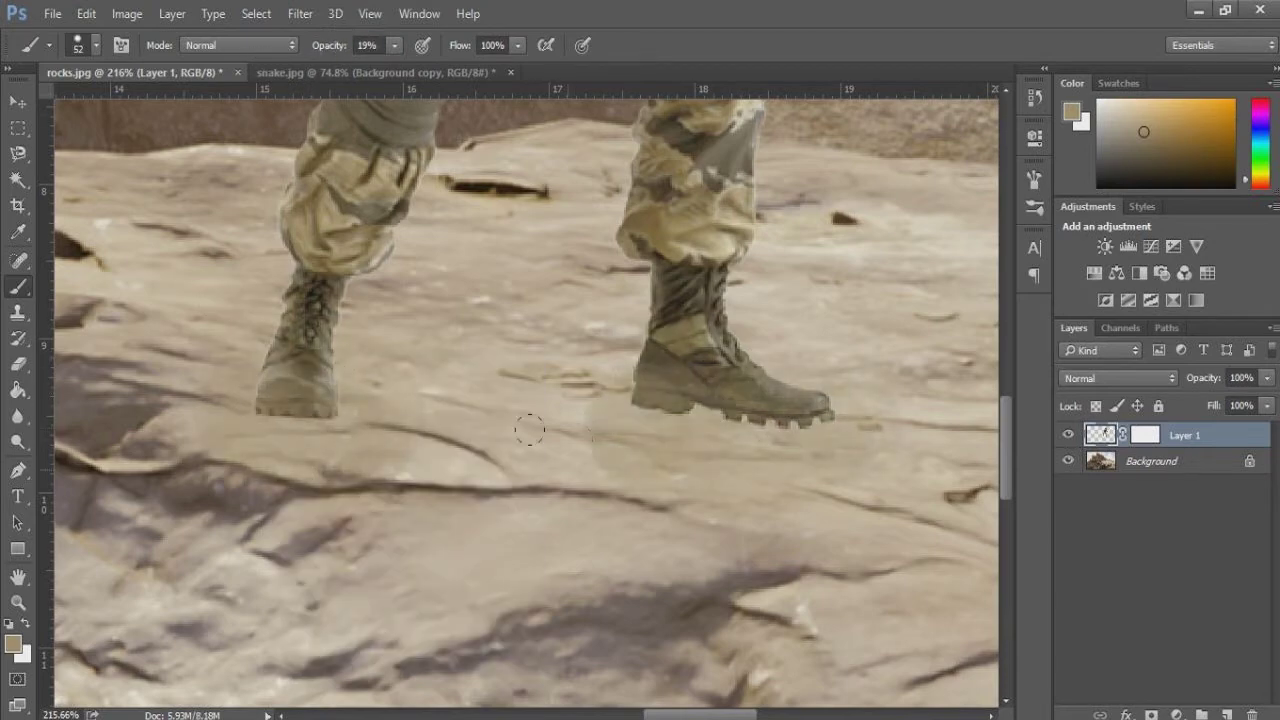
pyautogui.press('z')
pyautogui.rightClick(586, 504)
pyautogui.click(605, 507)
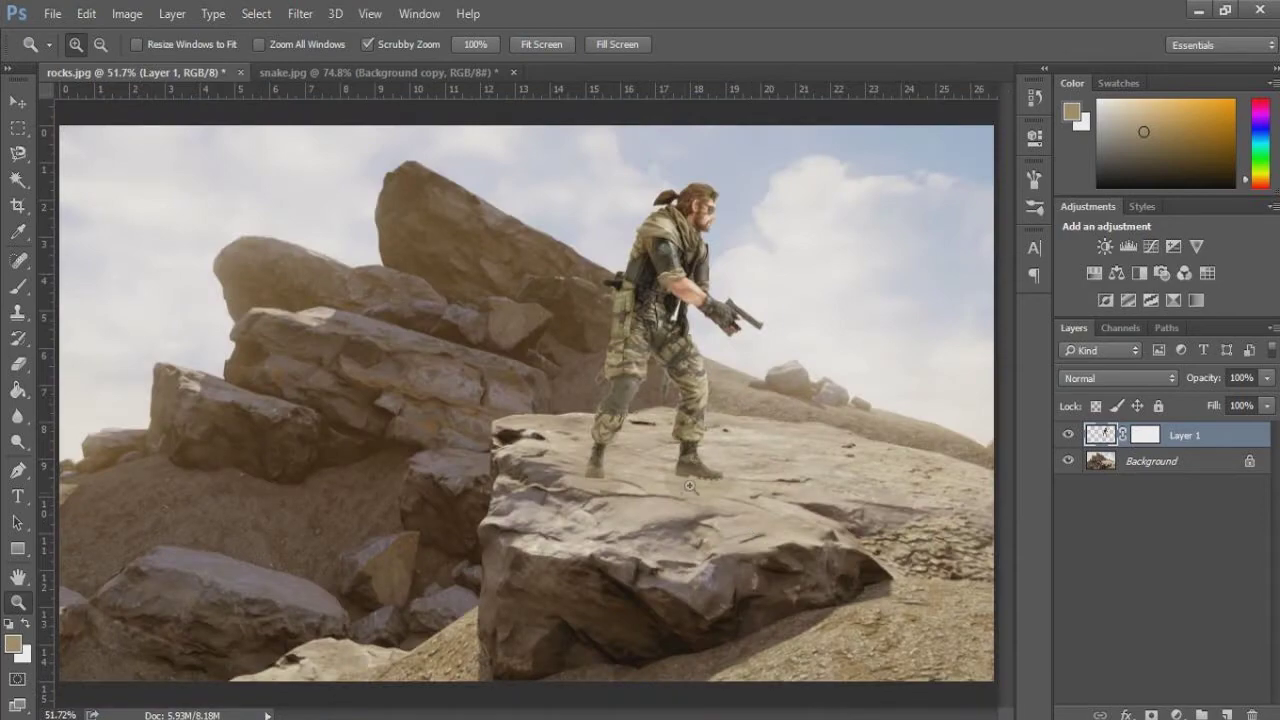
pyautogui.moveTo(690, 486); pyautogui.dragTo(787, 359)
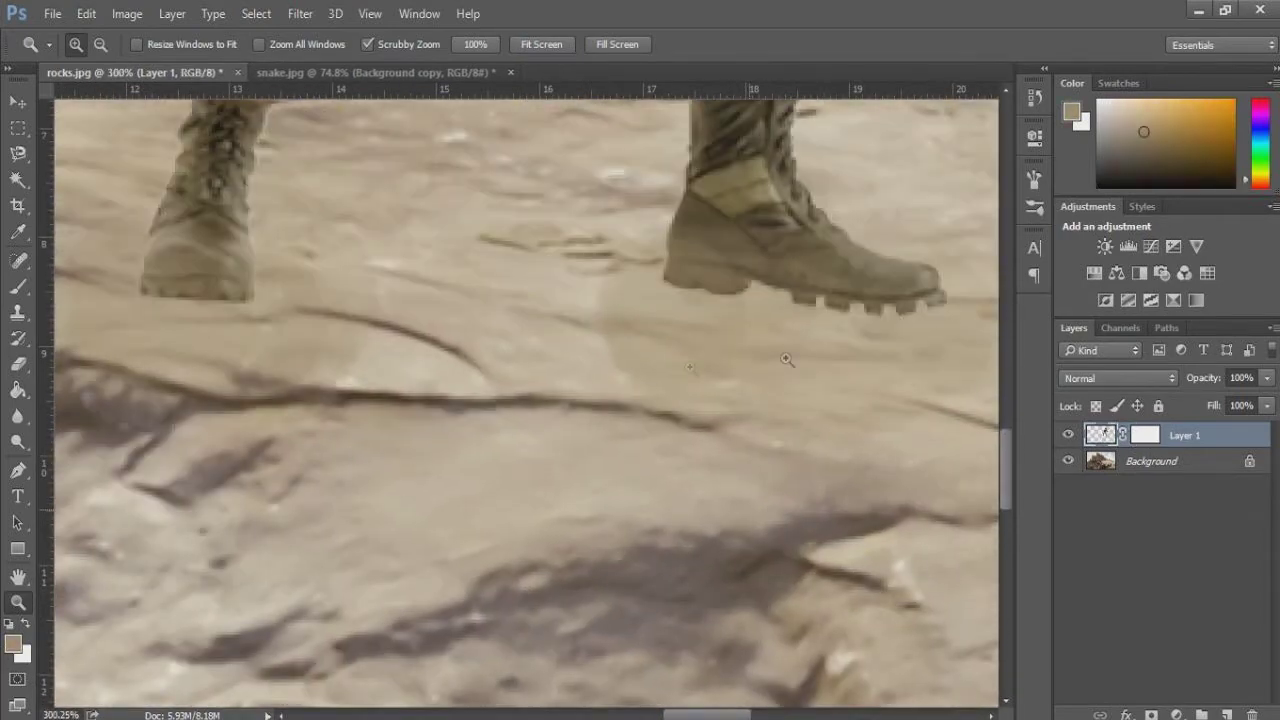
pyautogui.scroll(3, 787, 359)
pyautogui.press('b')
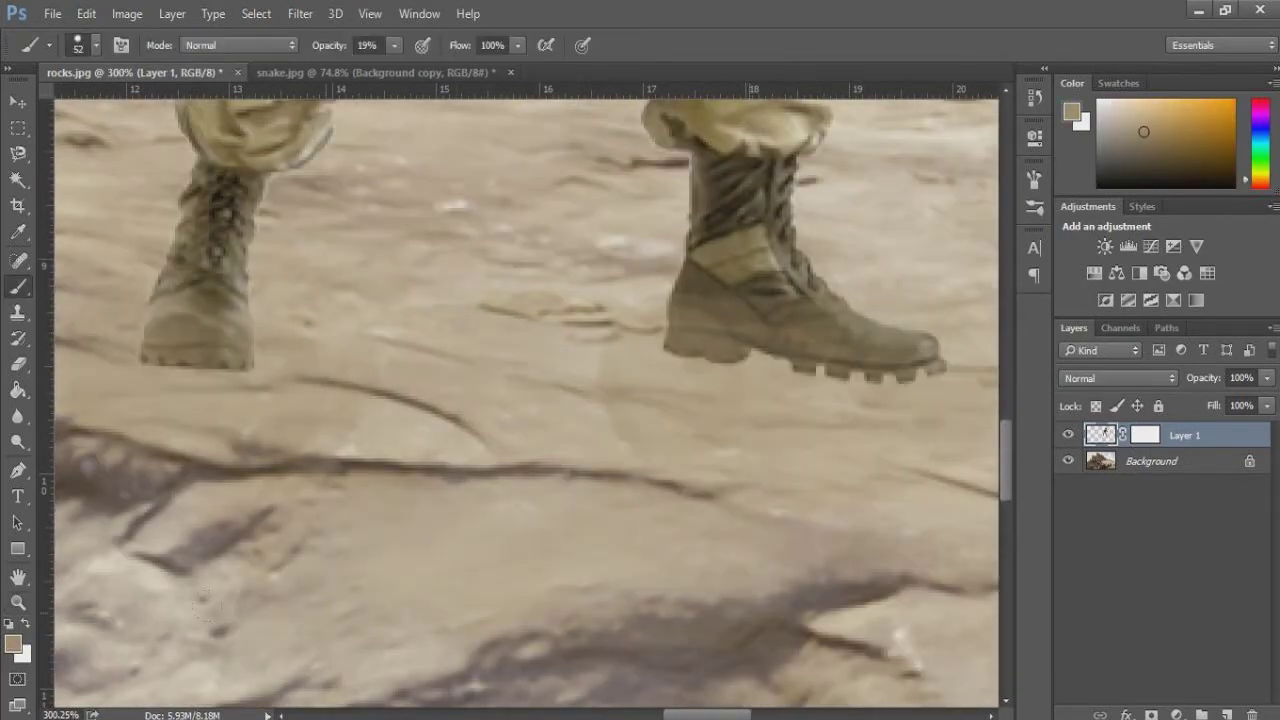
# - Fit the image on screen and zoom in to inspect the soldier
pyautogui.press('z')
pyautogui.rightClick(562, 512)
pyautogui.click(582, 516)
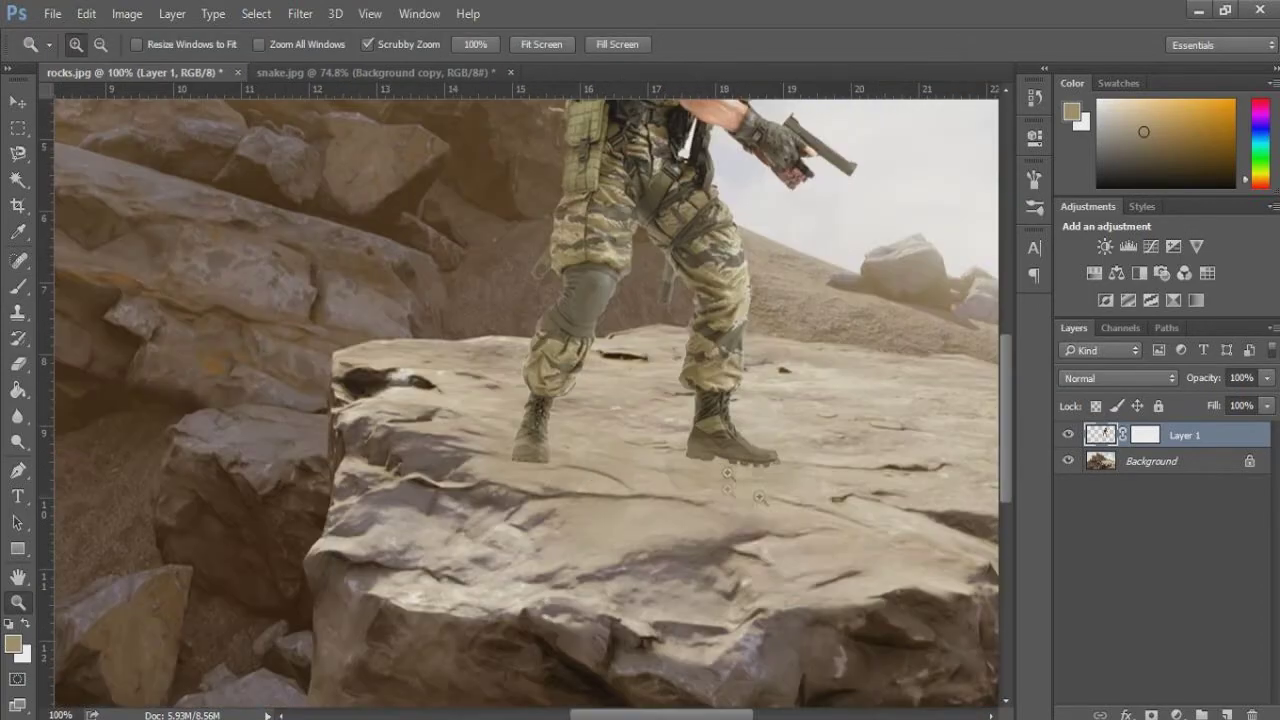
pyautogui.moveTo(635, 487)
pyautogui.mouseDown()
pyautogui.moveTo(755, 476)
pyautogui.moveTo(790, 438)
pyautogui.mouseUp()
pyautogui.scroll(2, 640, 400)
pyautogui.press('b')
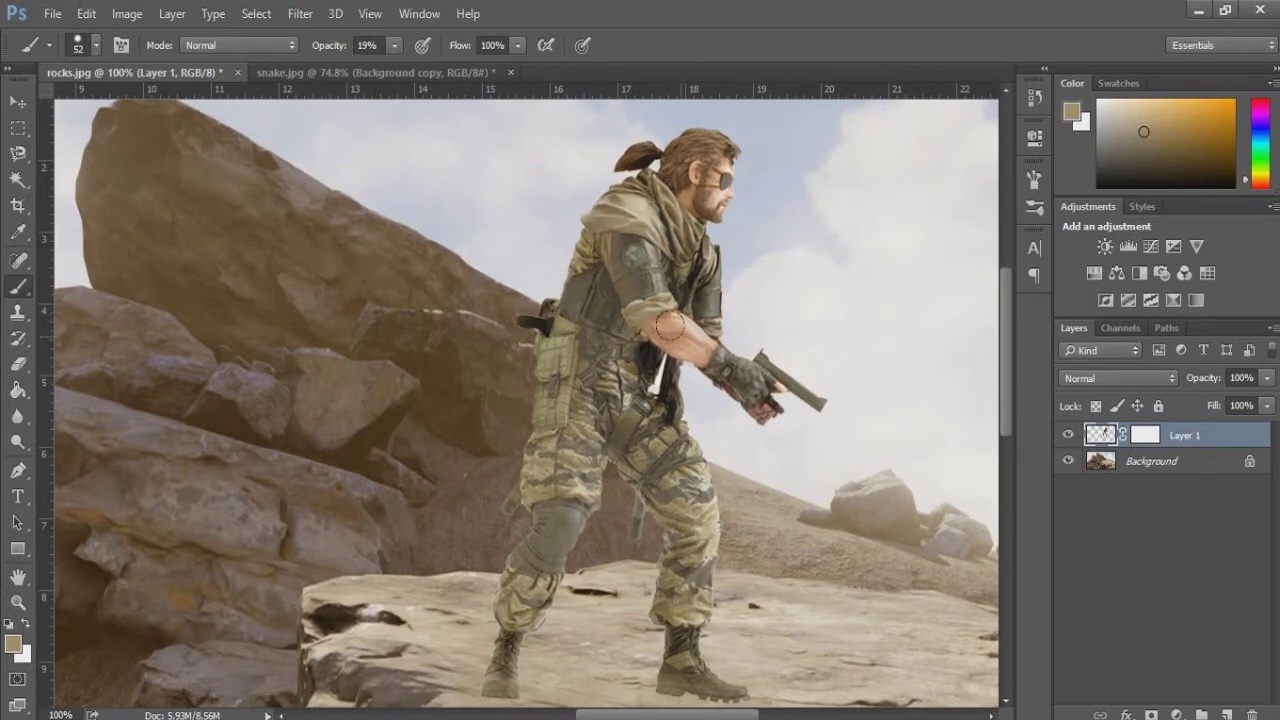
pyautogui.press('z')
pyautogui.hotkey('ctrl', '0')
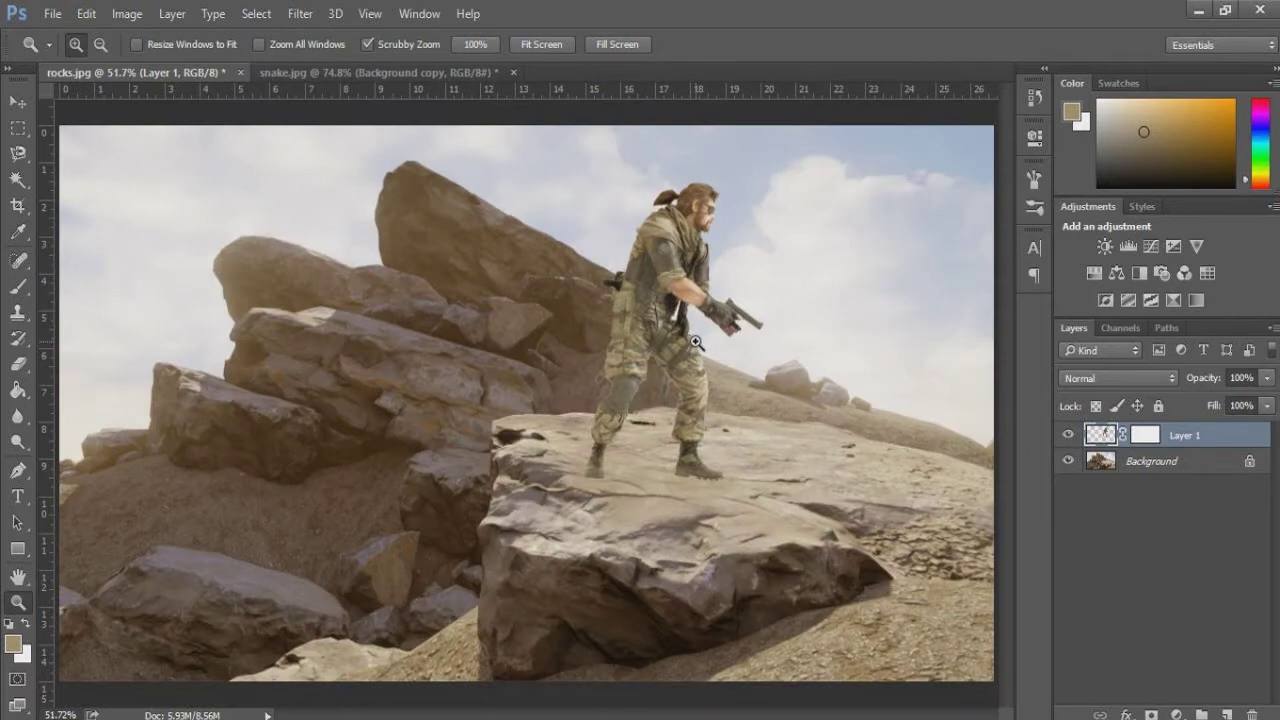
pyautogui.moveTo(699, 249); pyautogui.dragTo(1008, 337)
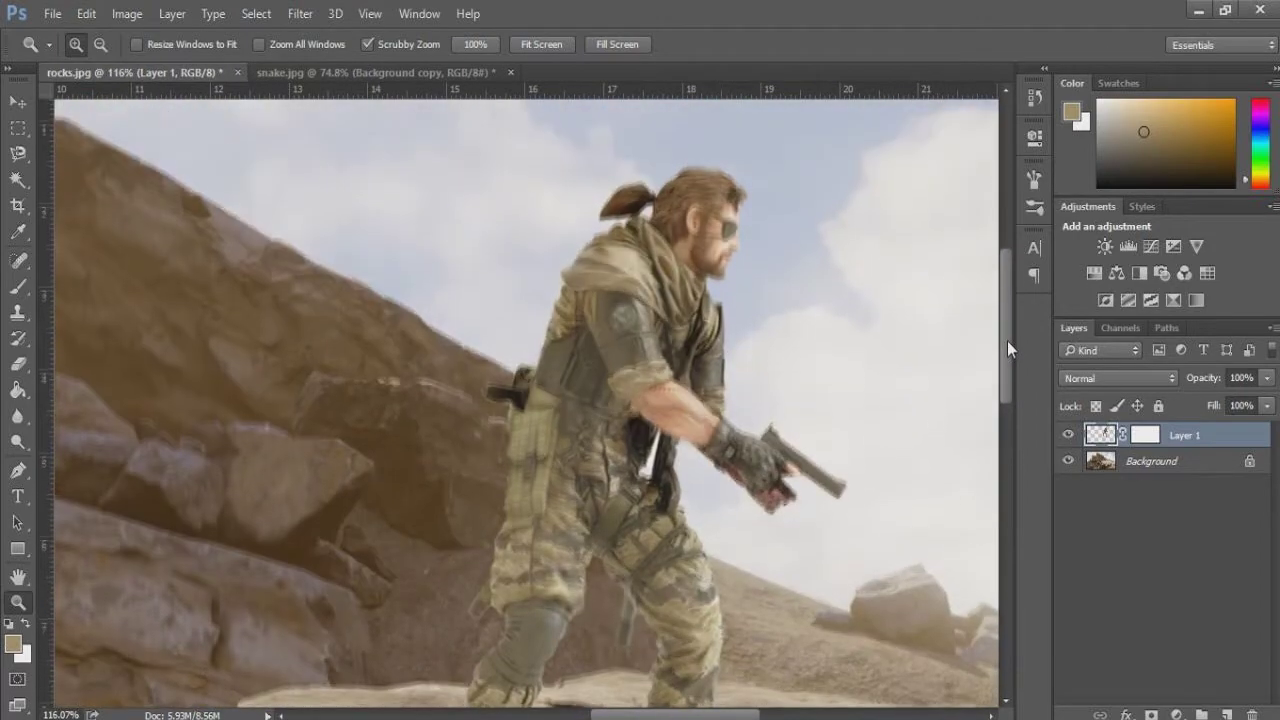
pyautogui.hotkey('ctrl', '0')
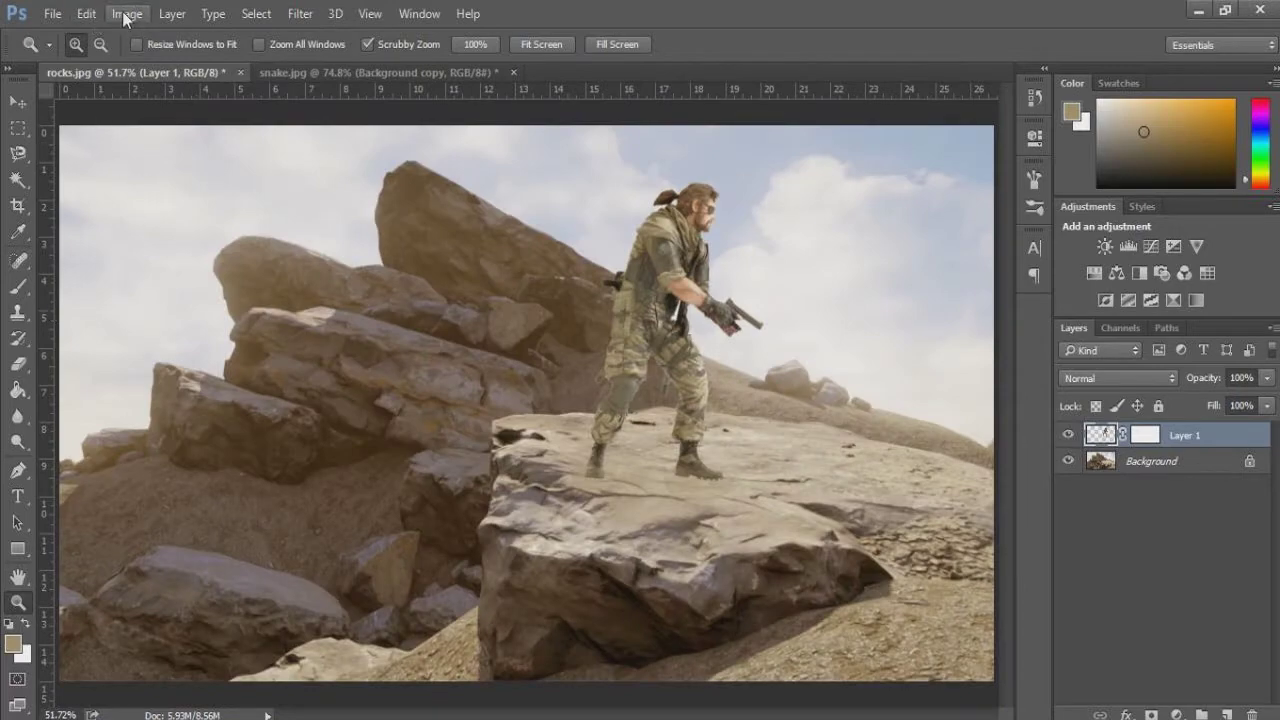
# - Create an empty Layer 2 above the soldier's Layer 1
pyautogui.click(126, 18)
pyautogui.hotkey('ctrl', 'shift', 'alt', 'n')
pyautogui.moveTo(606, 354); pyautogui.dragTo(623, 382)
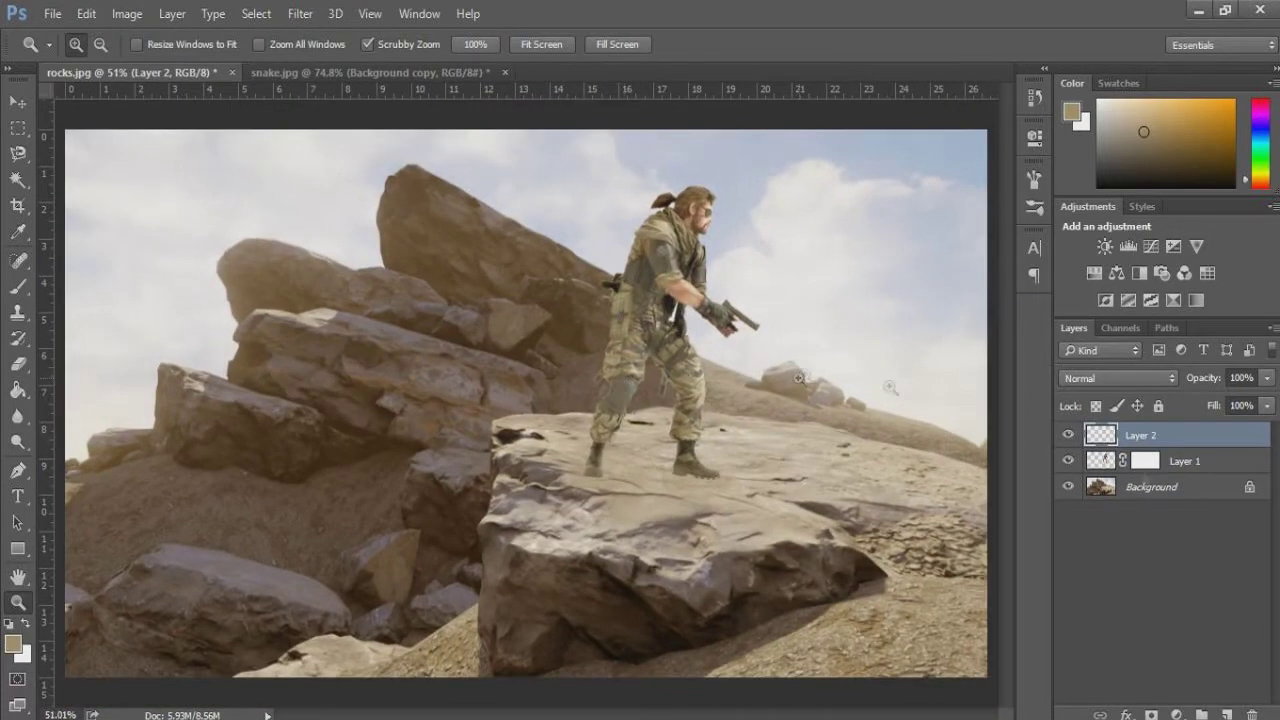
# - Paste a copy of the soldier, rotated onto its side and moved down-left over the lower rocks
pyautogui.click(1185, 461)
pyautogui.hotkey('ctrl', 'v')
pyautogui.hotkey('ctrl', 't')
pyautogui.moveTo(780, 505)
pyautogui.mouseDown()
pyautogui.moveTo(622, 144)
pyautogui.moveTo(545, 150)
pyautogui.mouseUp()
pyautogui.moveTo(531, 402); pyautogui.dragTo(450, 578)
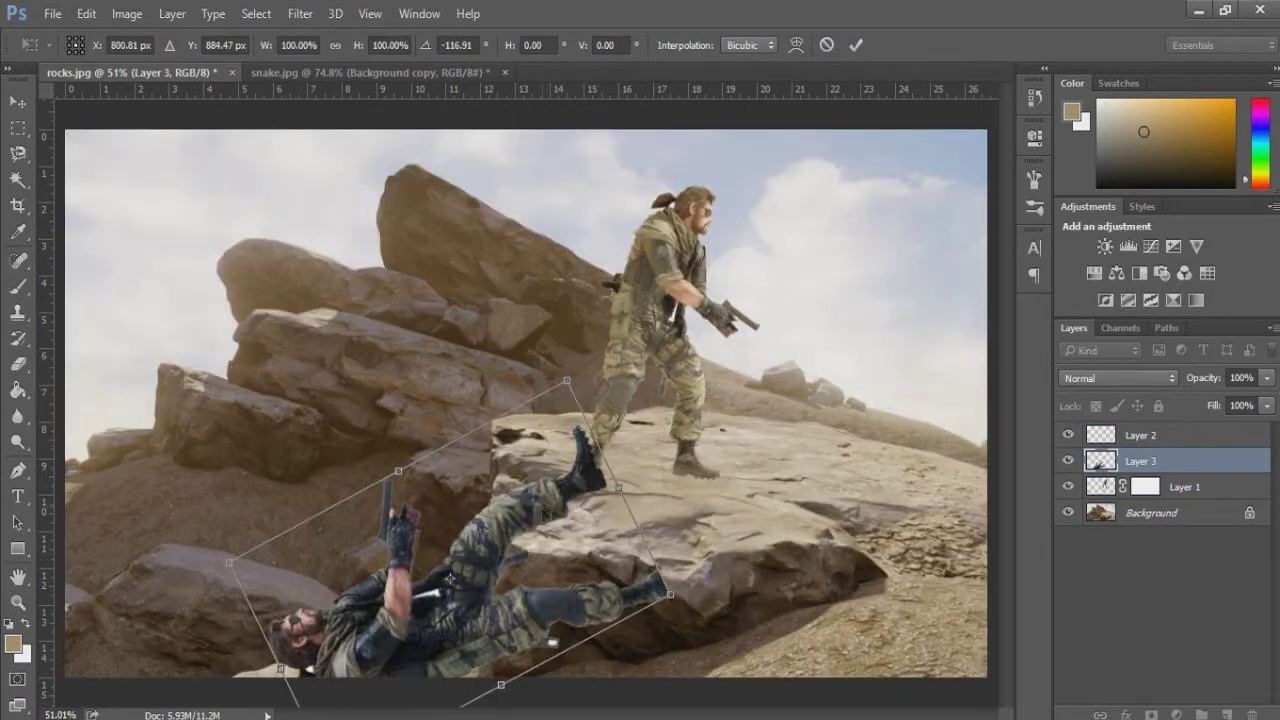
pyautogui.press('Return')
pyautogui.press('z')
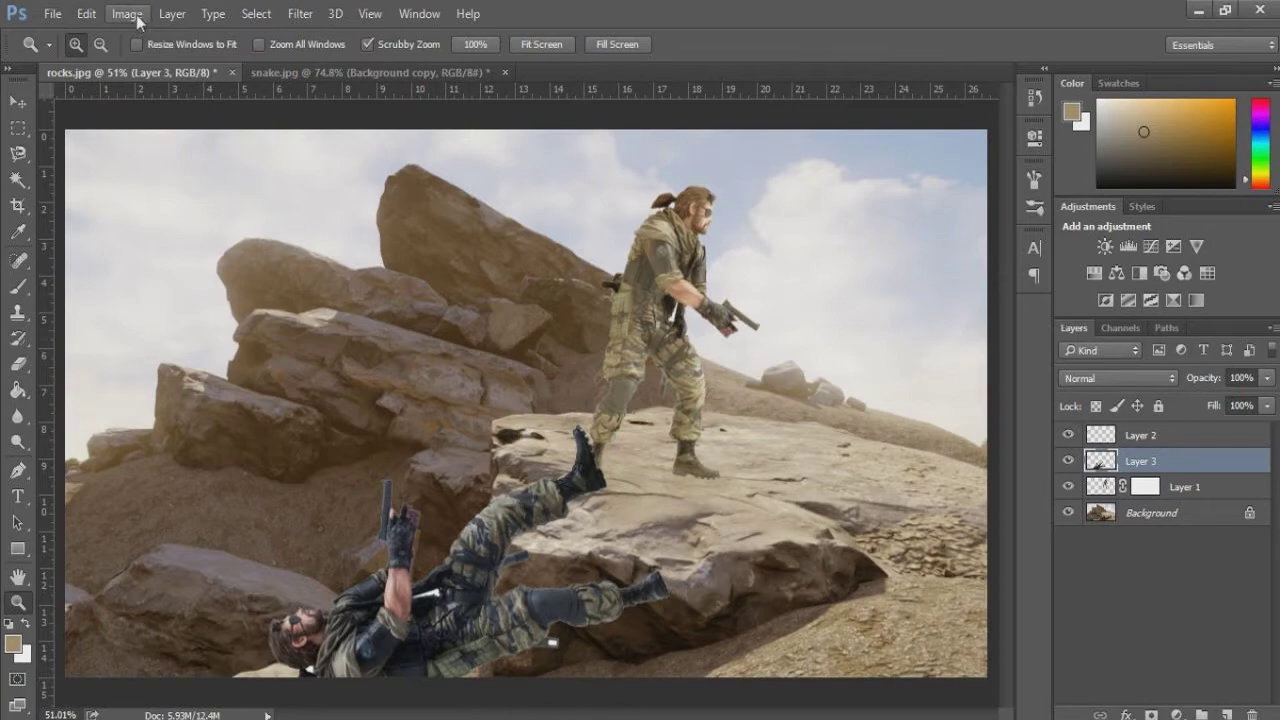
# - Fill the pasted layer with a custom pure black colour
pyautogui.click(137, 18)
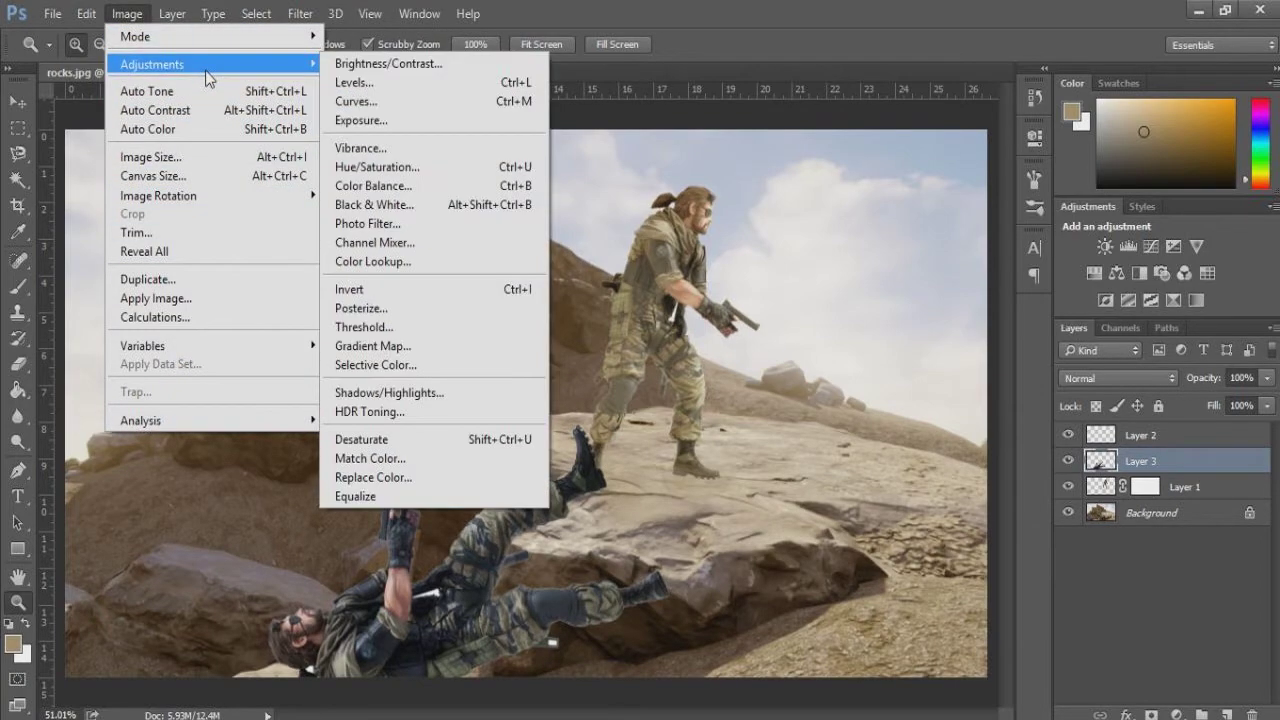
pyautogui.click(130, 275)
pyautogui.click(688, 211)
pyautogui.click(608, 258)
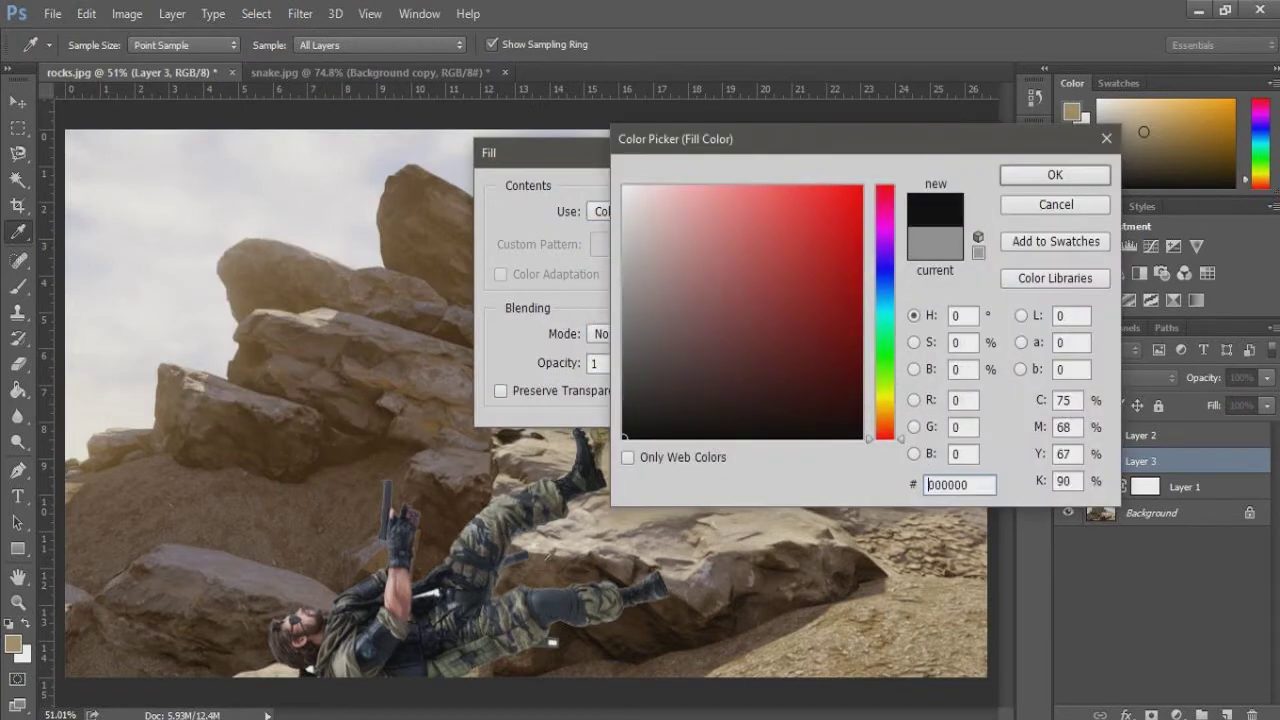
pyautogui.click(1060, 171)
pyautogui.click(771, 194)
pyautogui.press('z')
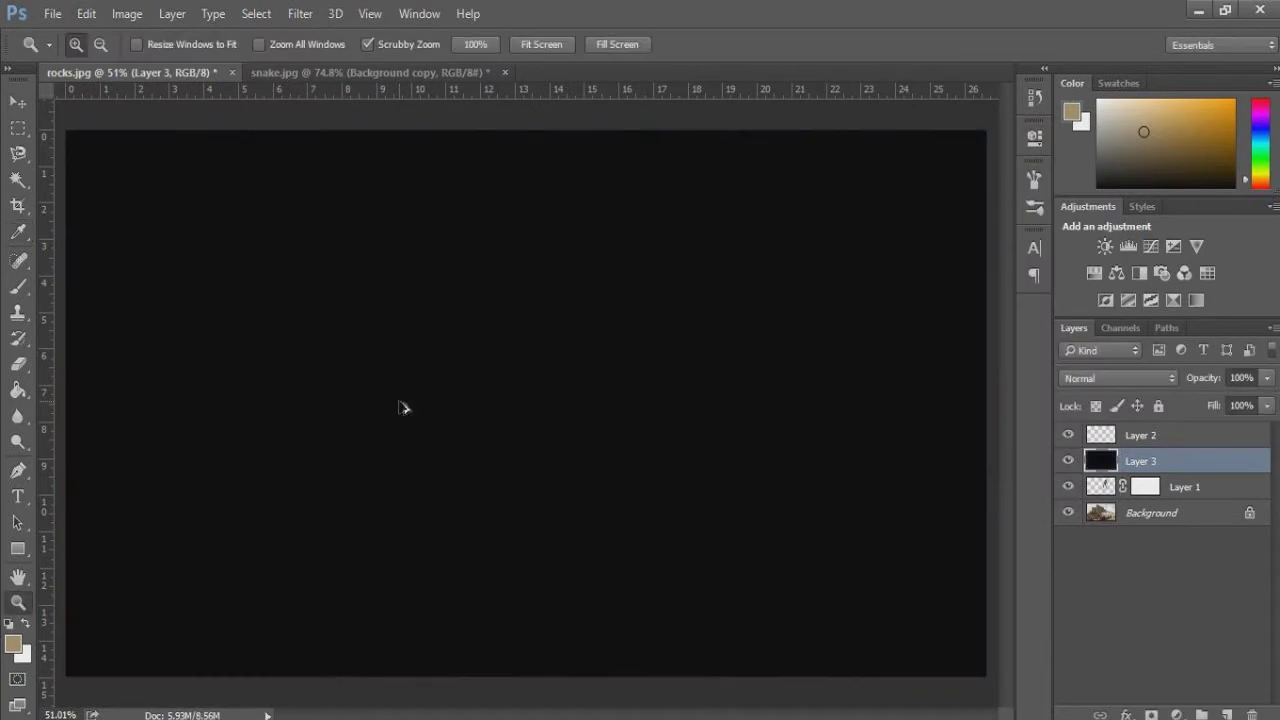
# - Undo the canvas-wide fill and fill only the soldier copy's shape with black
pyautogui.hotkey('ctrl', 'z')
pyautogui.click(87, 14)
pyautogui.click(130, 275)
pyautogui.click(766, 196)
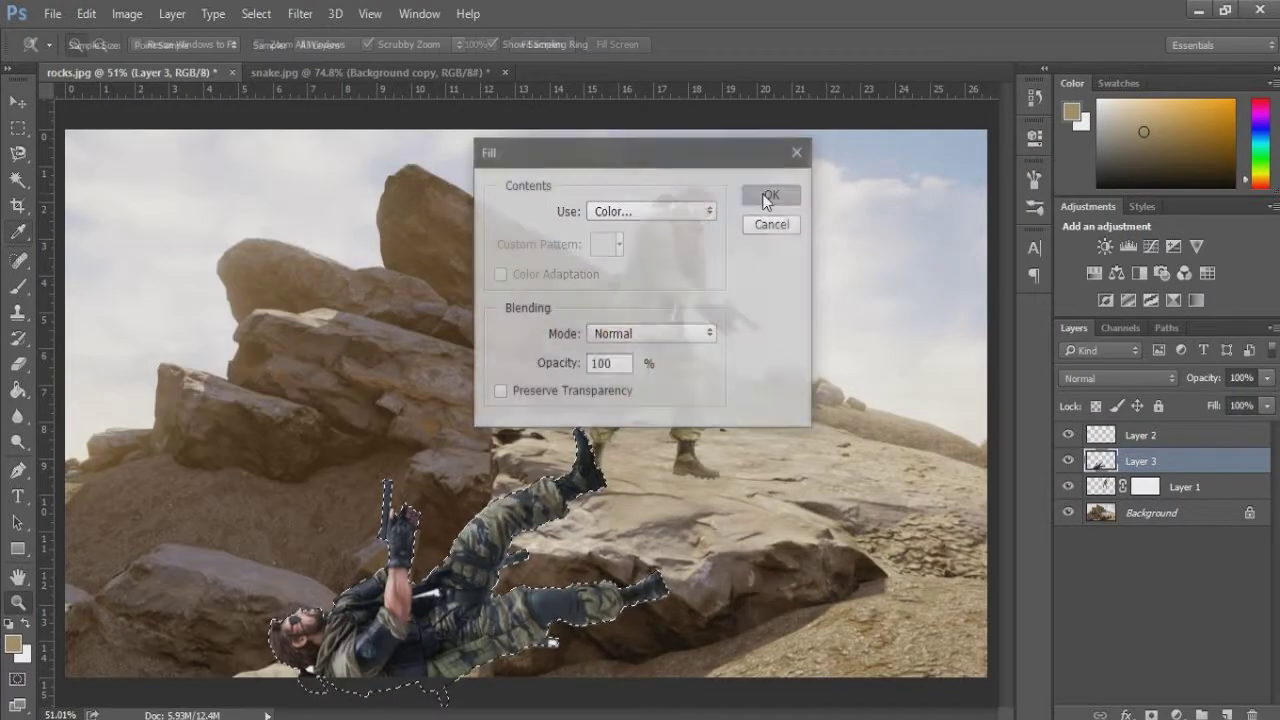
pyautogui.hotkey('ctrl', 't')
# - Rotate, move and distort the black silhouette into a rough skewed shadow on the rock
pyautogui.moveTo(690, 410)
pyautogui.mouseDown()
pyautogui.moveTo(590, 330)
pyautogui.moveTo(616, 345)
pyautogui.mouseUp()
pyautogui.moveTo(573, 481); pyautogui.dragTo(619, 541)
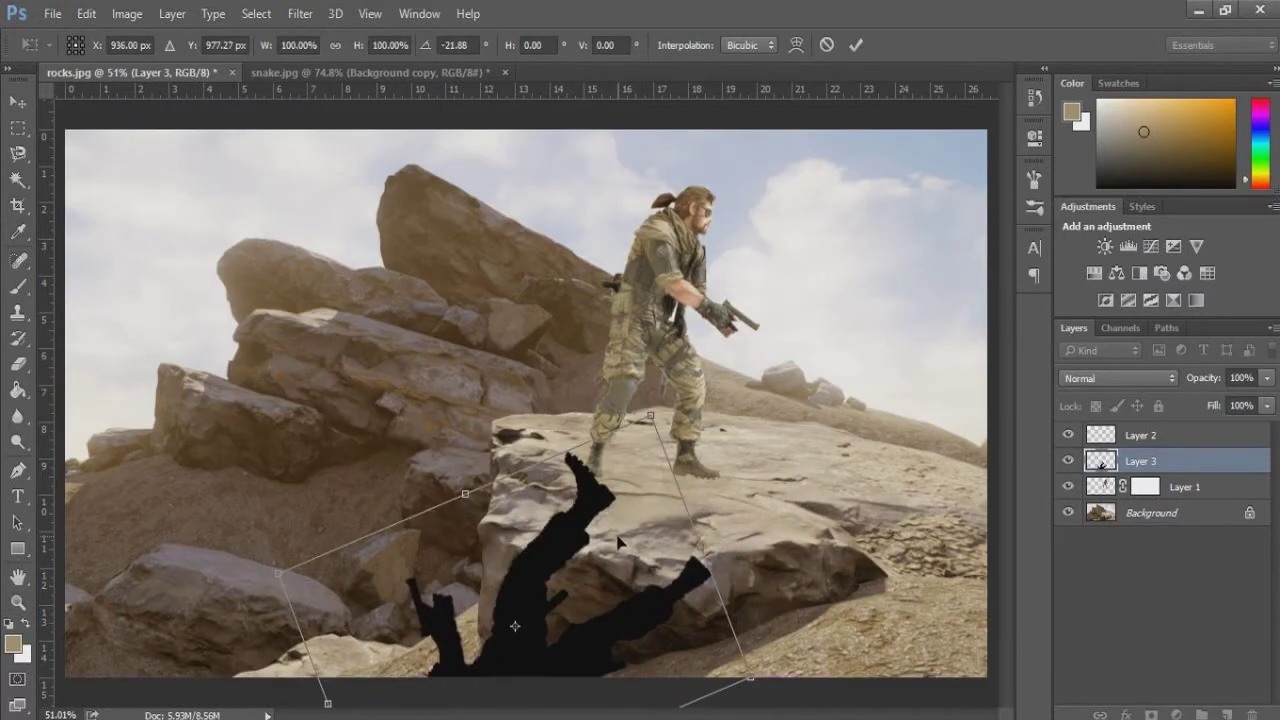
pyautogui.moveTo(277, 573); pyautogui.dragTo(332, 593)
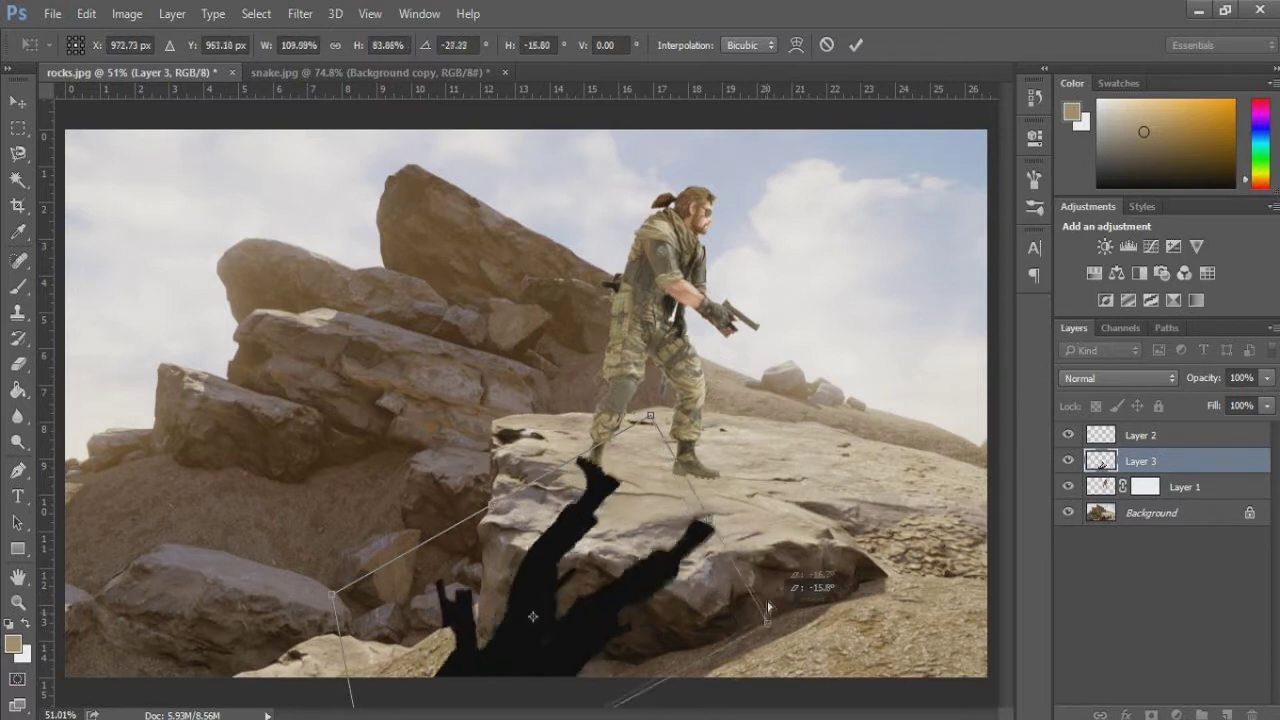
pyautogui.moveTo(750, 678); pyautogui.dragTo(764, 531)
pyautogui.moveTo(651, 415); pyautogui.dragTo(727, 455)
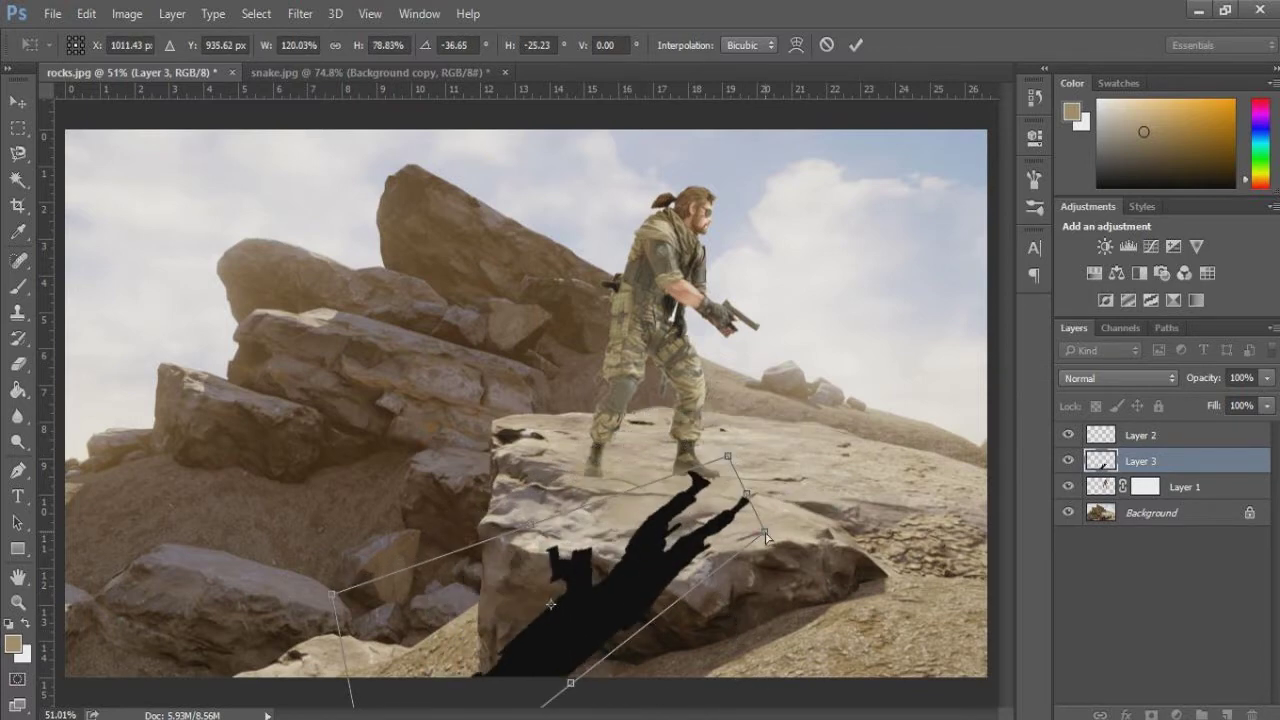
# - Flip the shadow downward and skew it into a long diagonal meeting the boots
pyautogui.press('Return')
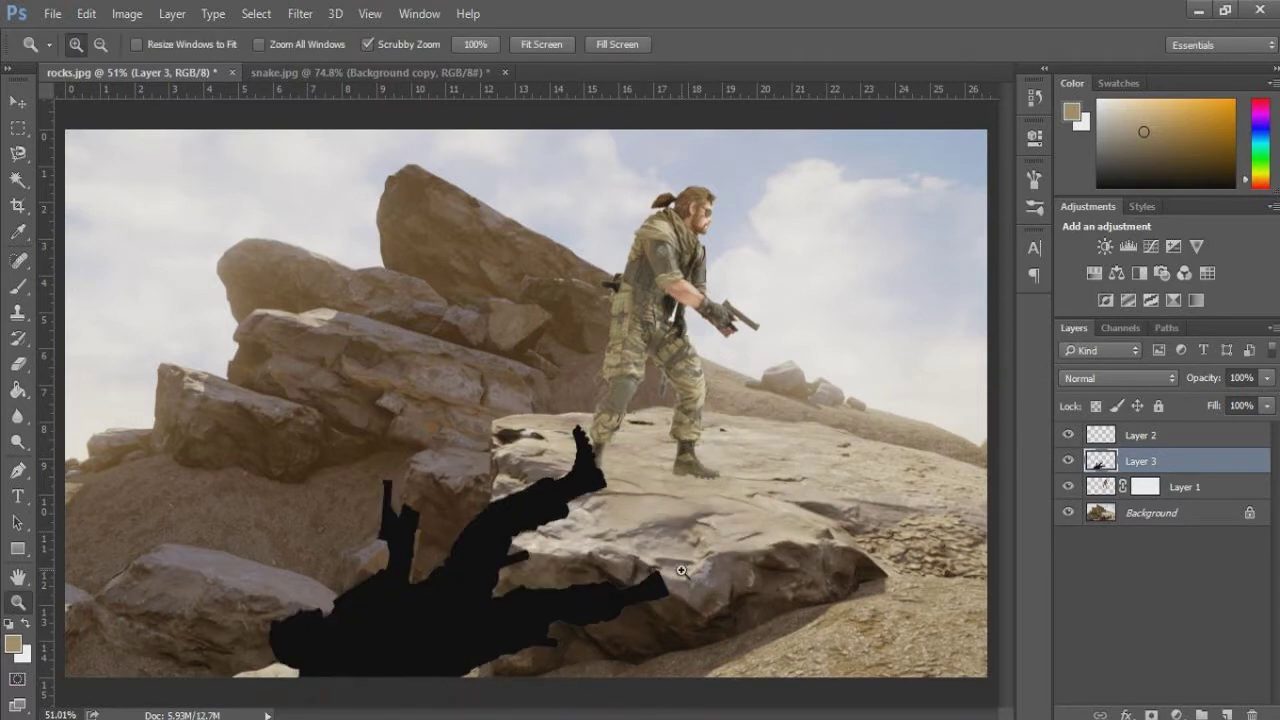
pyautogui.hotkey('ctrl', 't')
pyautogui.moveTo(488, 424)
pyautogui.mouseDown()
pyautogui.moveTo(464, 201)
pyautogui.moveTo(450, 686)
pyautogui.mouseUp()
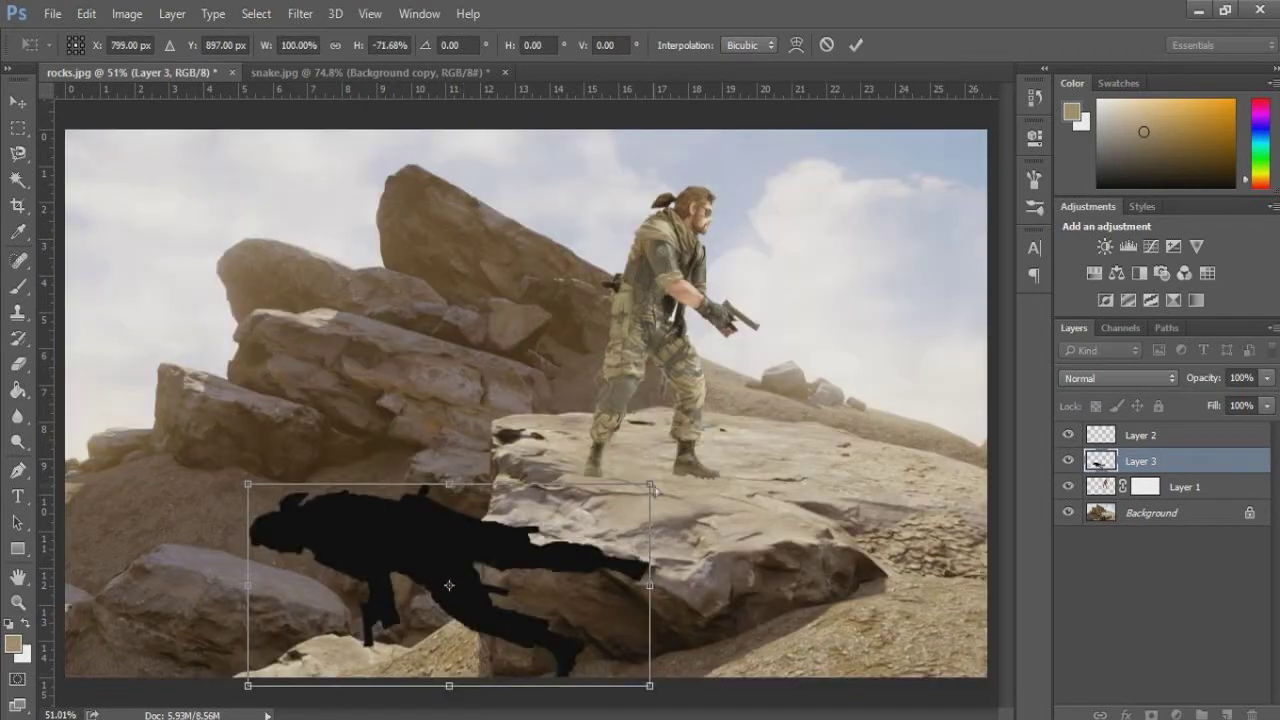
pyautogui.moveTo(650, 484)
pyautogui.mouseDown()
pyautogui.moveTo(590, 300)
pyautogui.moveTo(571, 351)
pyautogui.mouseUp()
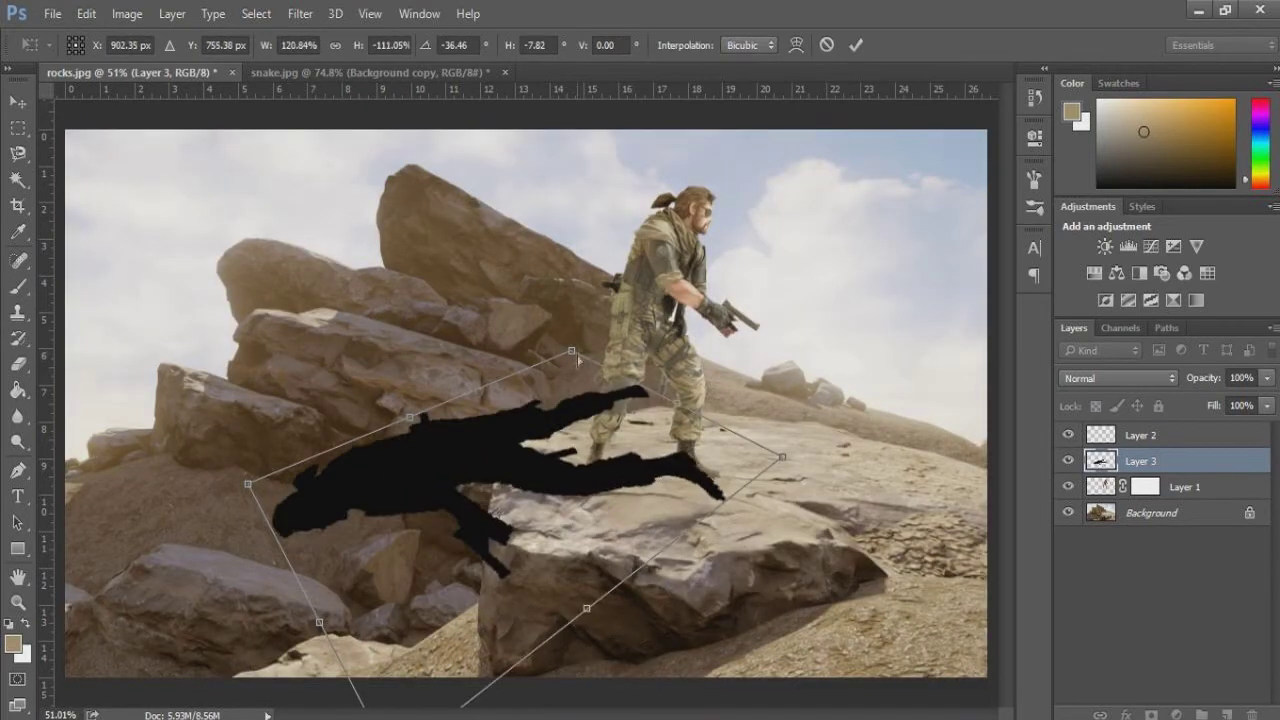
pyautogui.moveTo(777, 553)
pyautogui.mouseDown()
pyautogui.moveTo(272, 591)
pyautogui.moveTo(612, 590)
pyautogui.mouseUp()
pyautogui.hotkey('ctrl', 'z')
pyautogui.moveTo(719, 624); pyautogui.dragTo(702, 458)
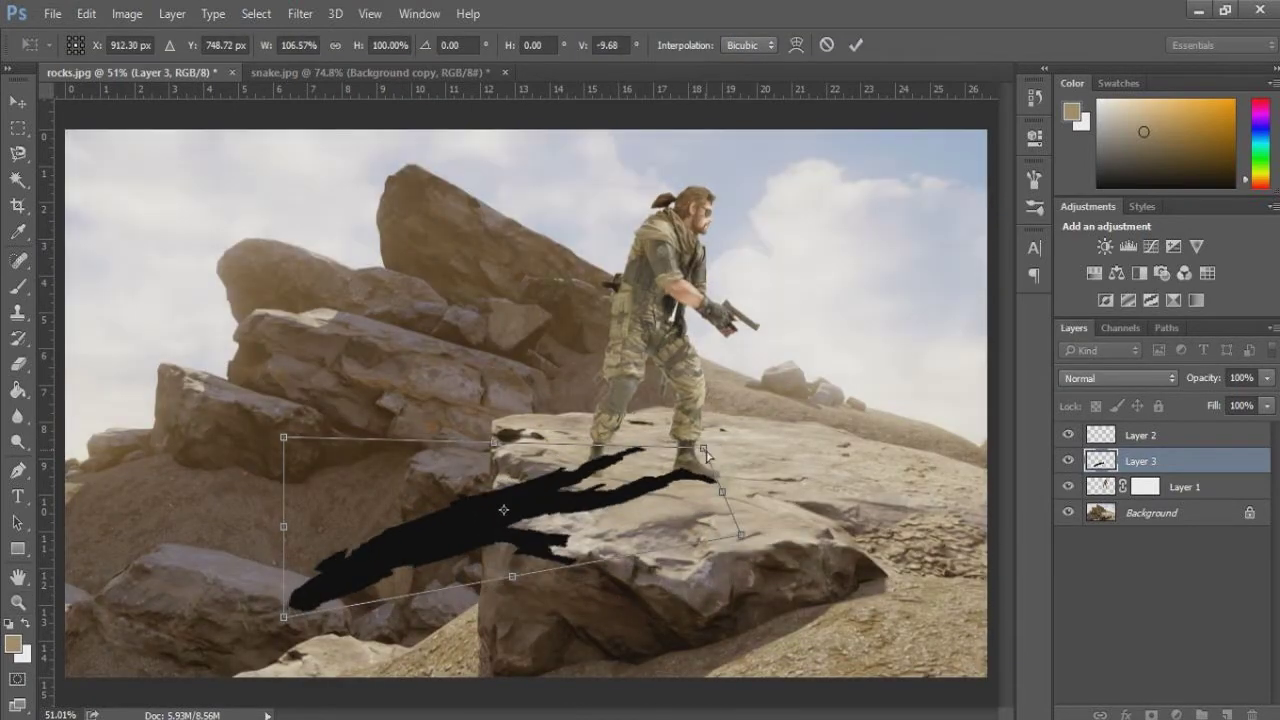
pyautogui.moveTo(526, 475); pyautogui.dragTo(474, 498)
pyautogui.click(18, 602)
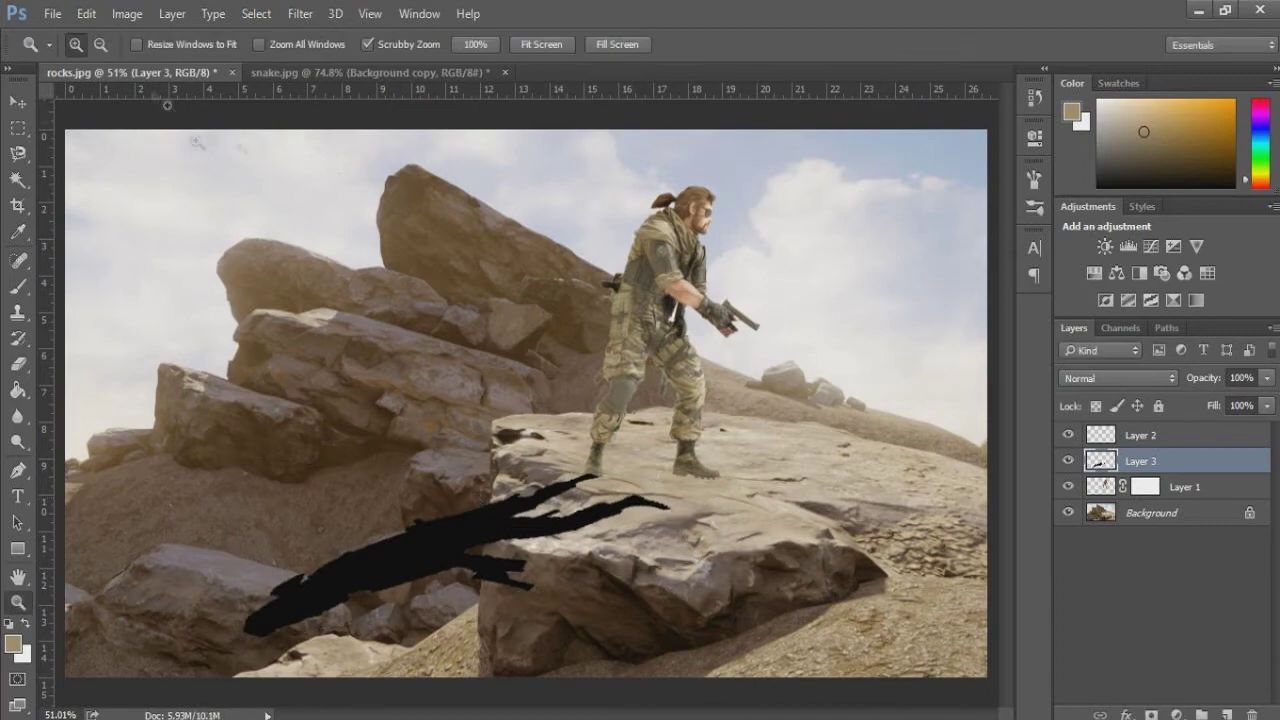
pyautogui.click(86, 13)
# - Warp the shadow to bend over the rock and pull its end toward the boots
pyautogui.click(385, 517)
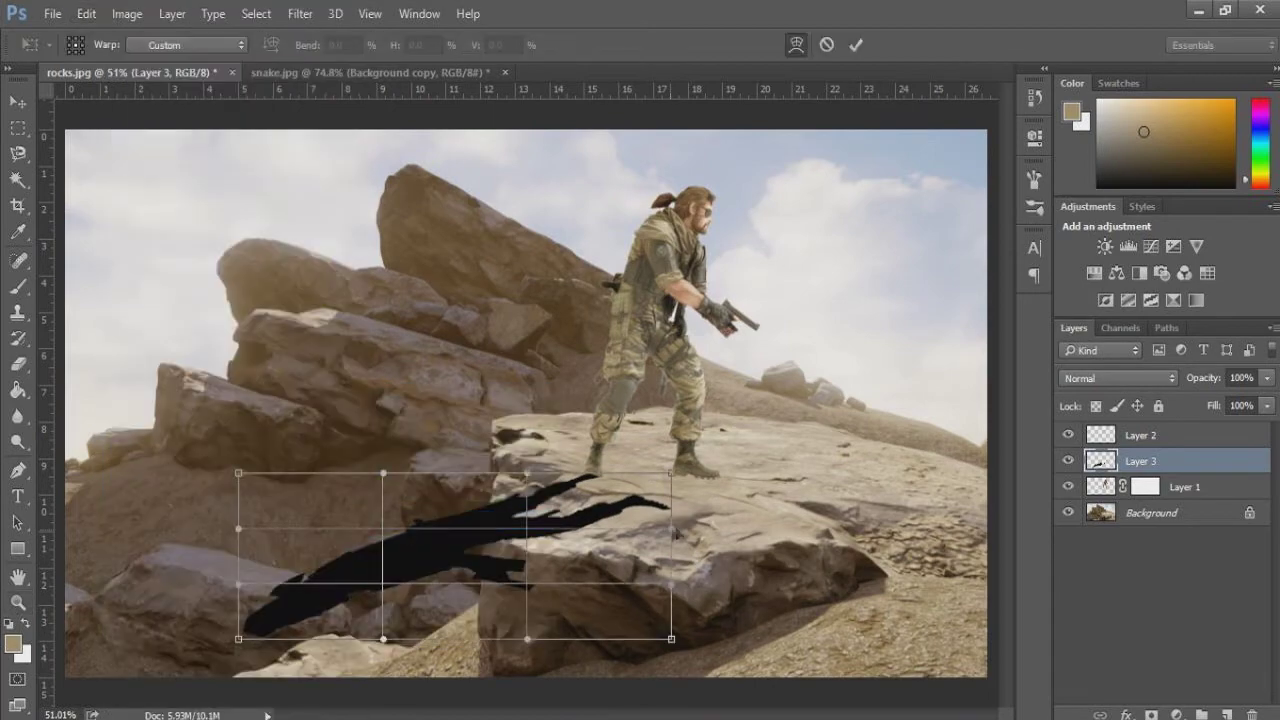
pyautogui.moveTo(671, 472); pyautogui.dragTo(695, 437)
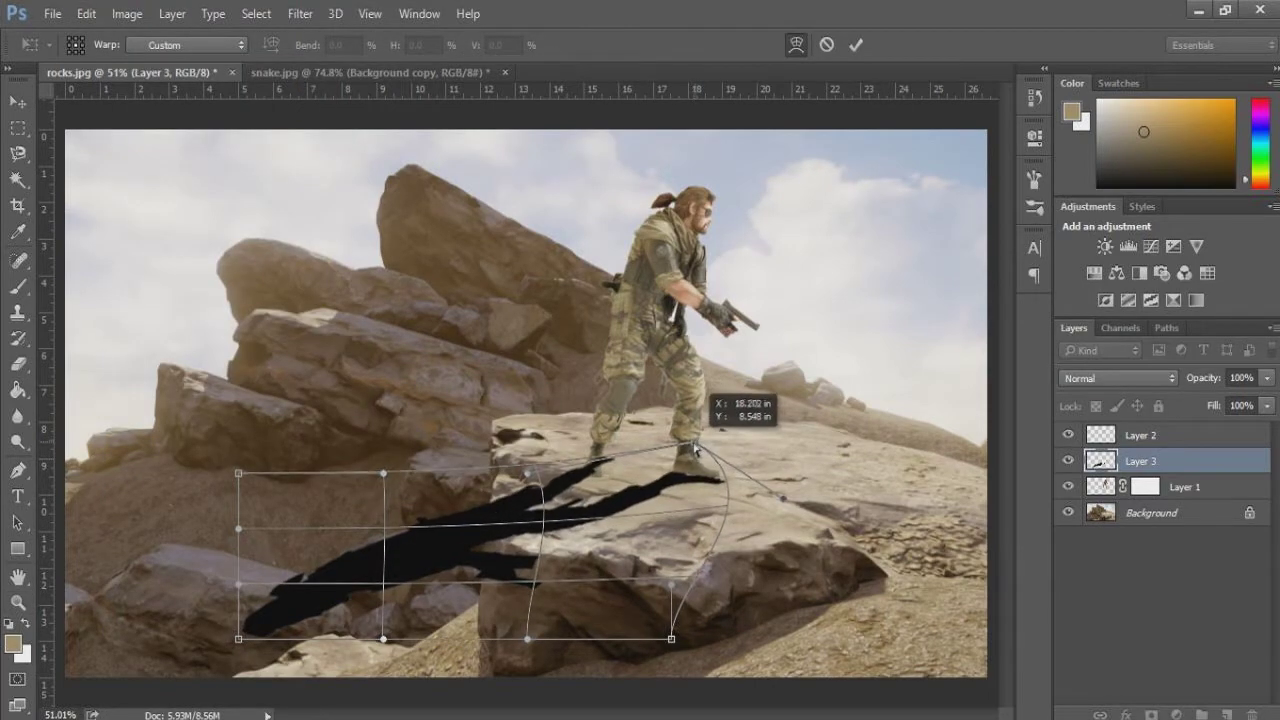
pyautogui.moveTo(530, 497); pyautogui.dragTo(492, 535)
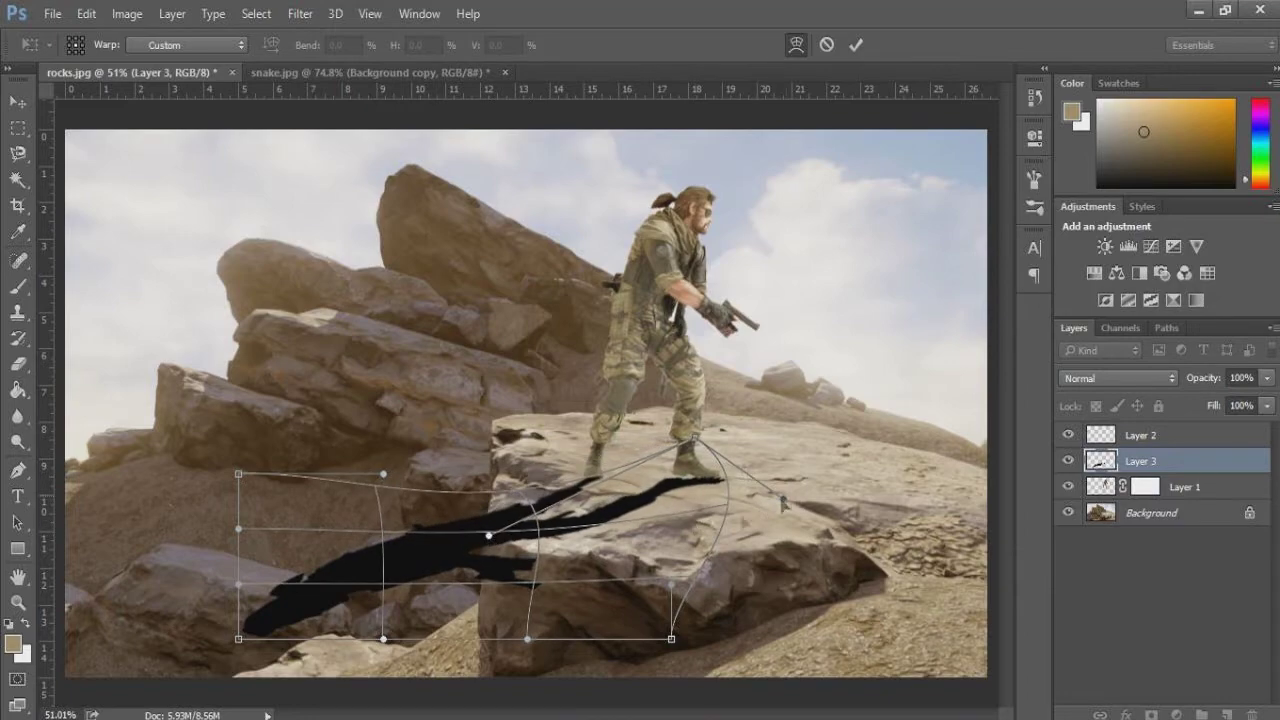
pyautogui.moveTo(783, 503); pyautogui.dragTo(757, 500)
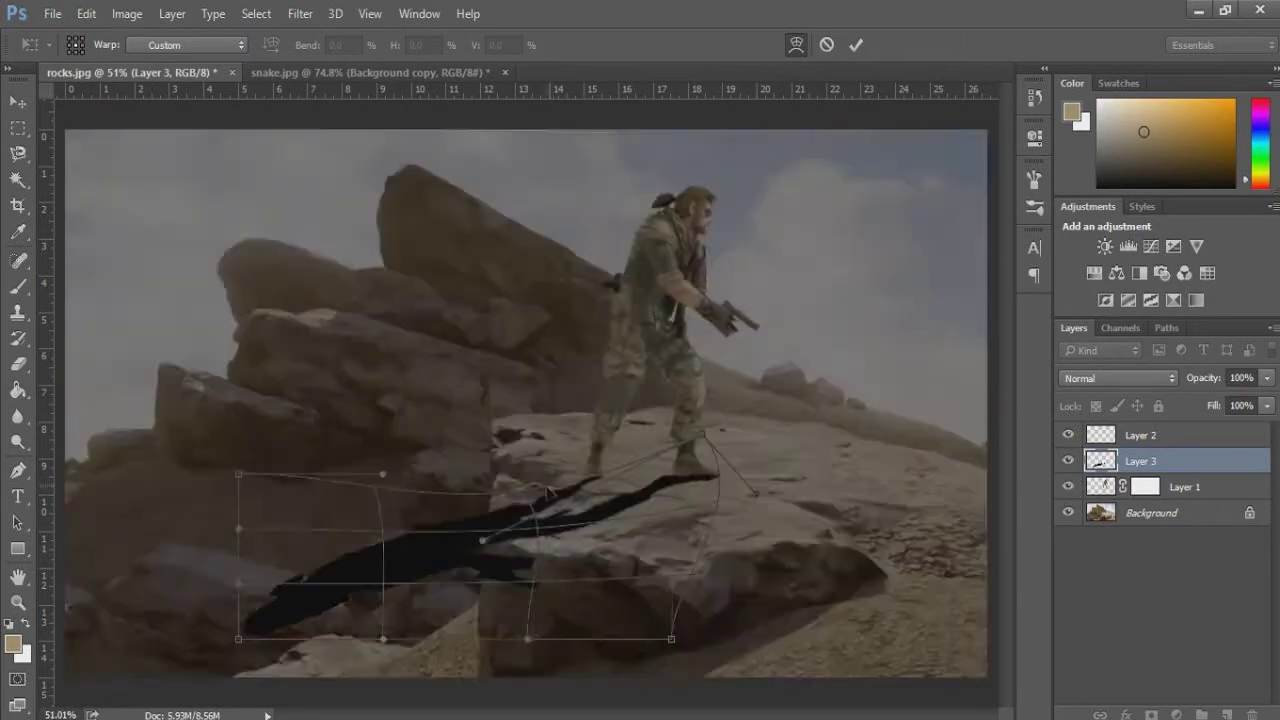
pyautogui.moveTo(563, 484)
pyautogui.mouseDown()
pyautogui.moveTo(545, 490)
pyautogui.moveTo(683, 481)
pyautogui.mouseUp()
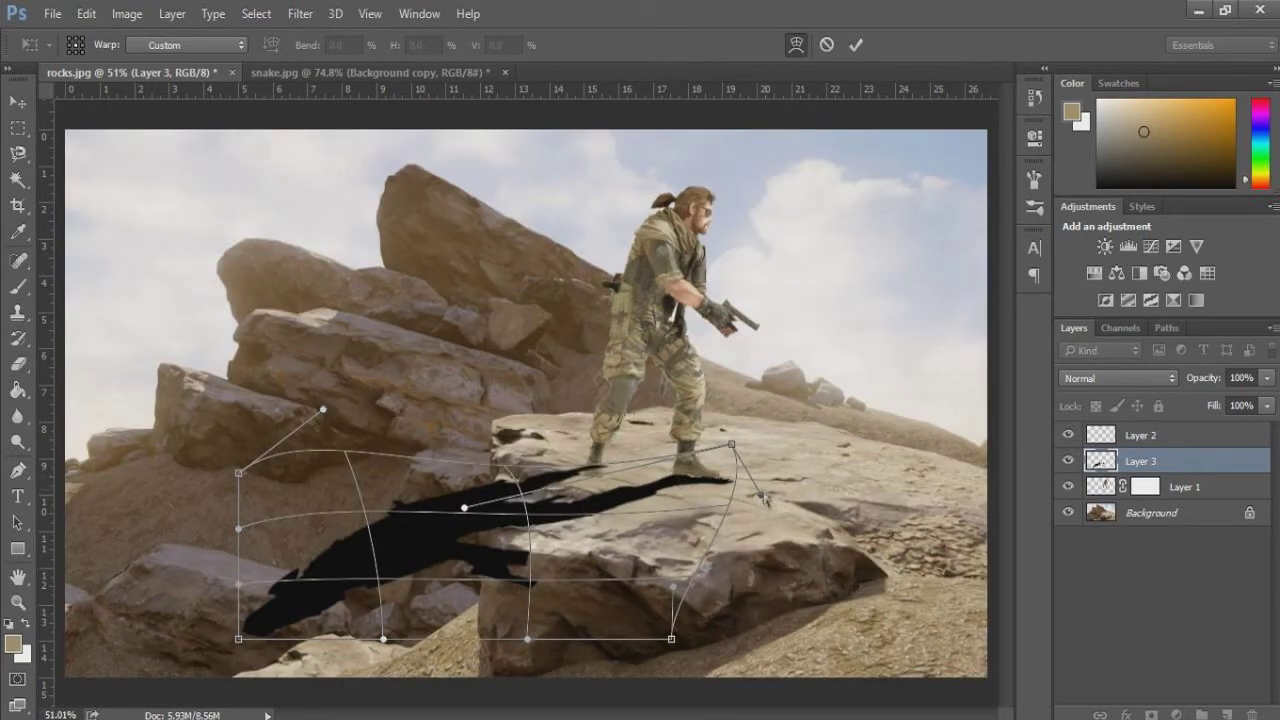
pyautogui.moveTo(765, 492); pyautogui.dragTo(723, 493)
pyautogui.moveTo(551, 478); pyautogui.dragTo(554, 491)
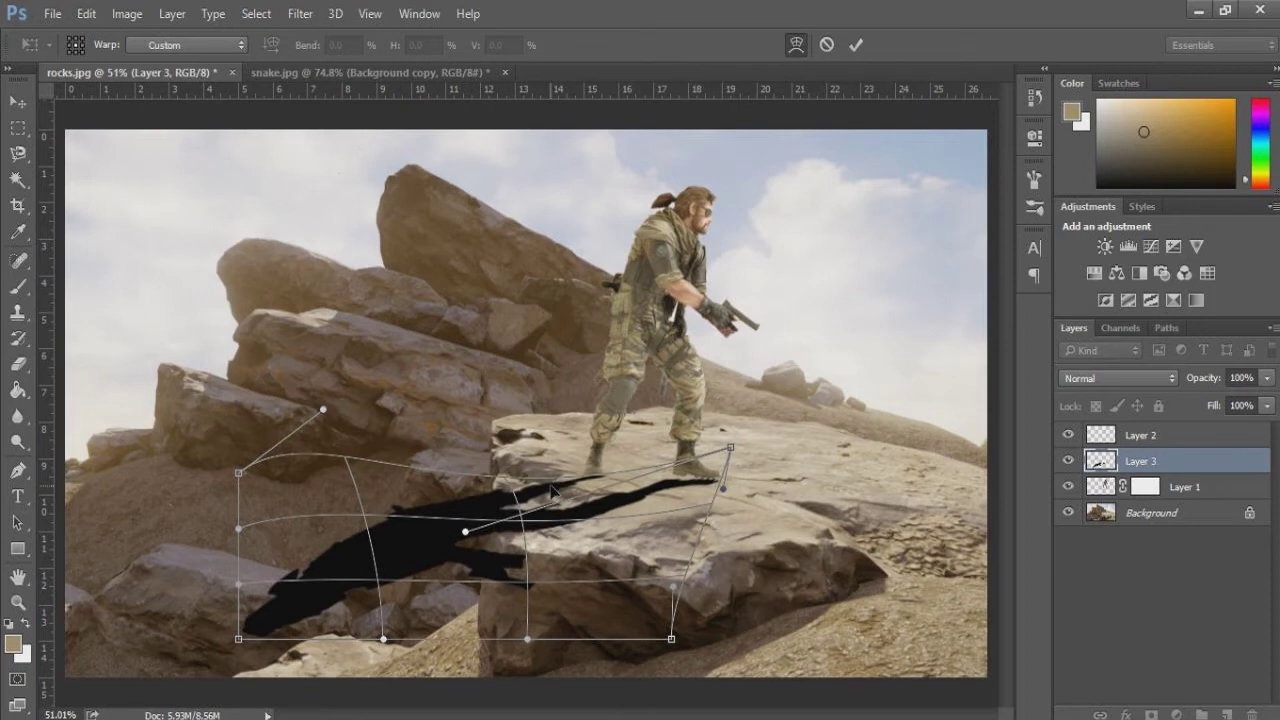
pyautogui.press('Return')
# - Refine the warp near the boots and rotate the shadow about -1.85° to align with them
pyautogui.hotkey('ctrl', 't')
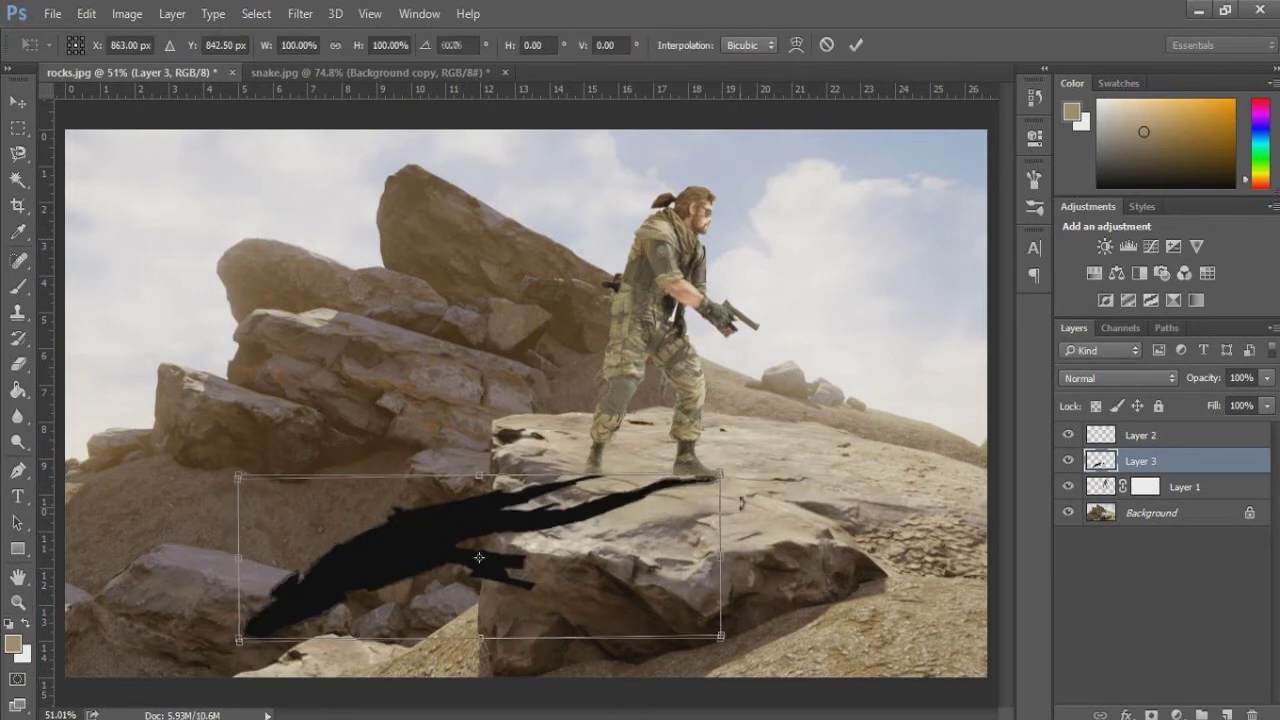
pyautogui.press('Return')
pyautogui.press('z')
pyautogui.click(88, 14)
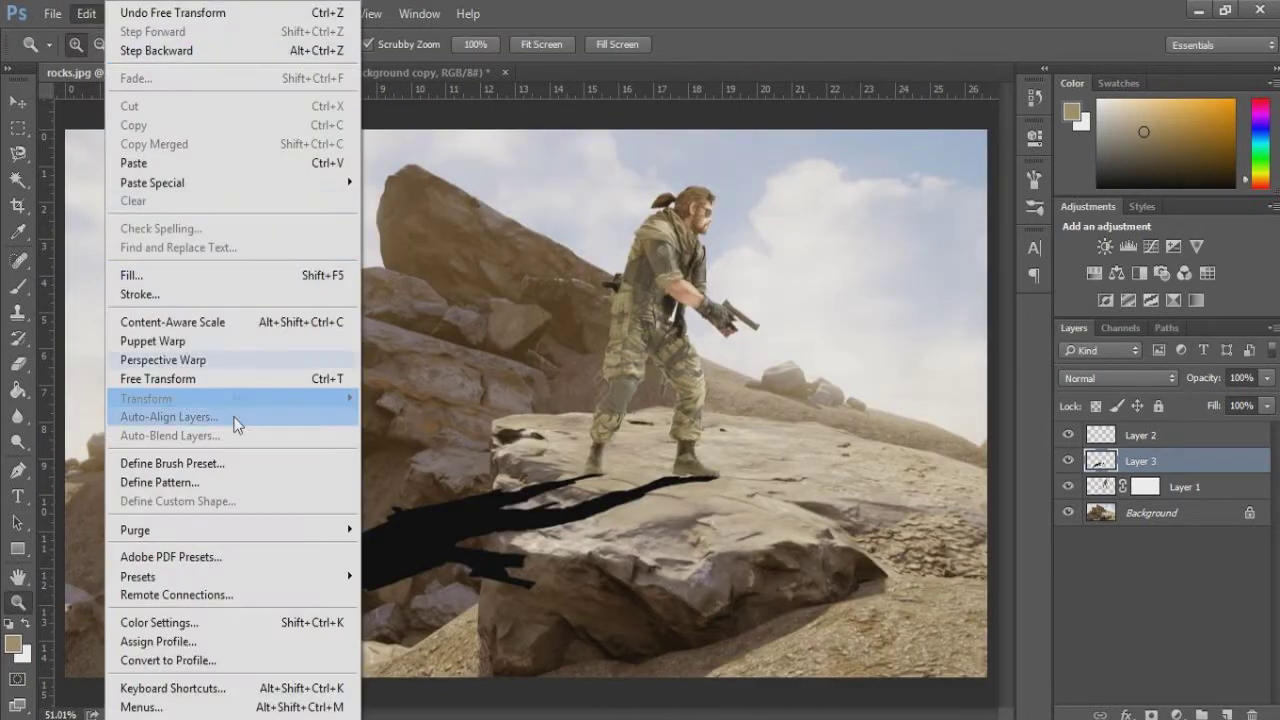
pyautogui.click(410, 520)
pyautogui.moveTo(685, 488); pyautogui.dragTo(682, 476)
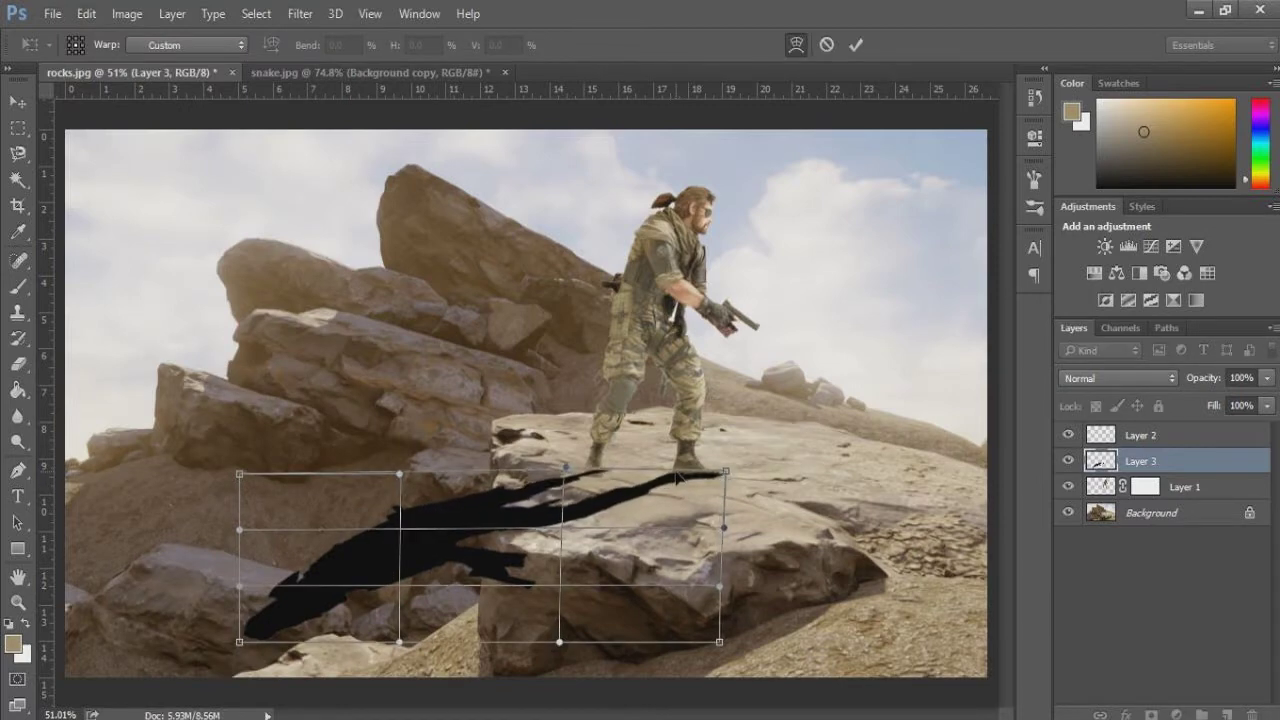
pyautogui.press('Return')
pyautogui.hotkey('ctrl', 't')
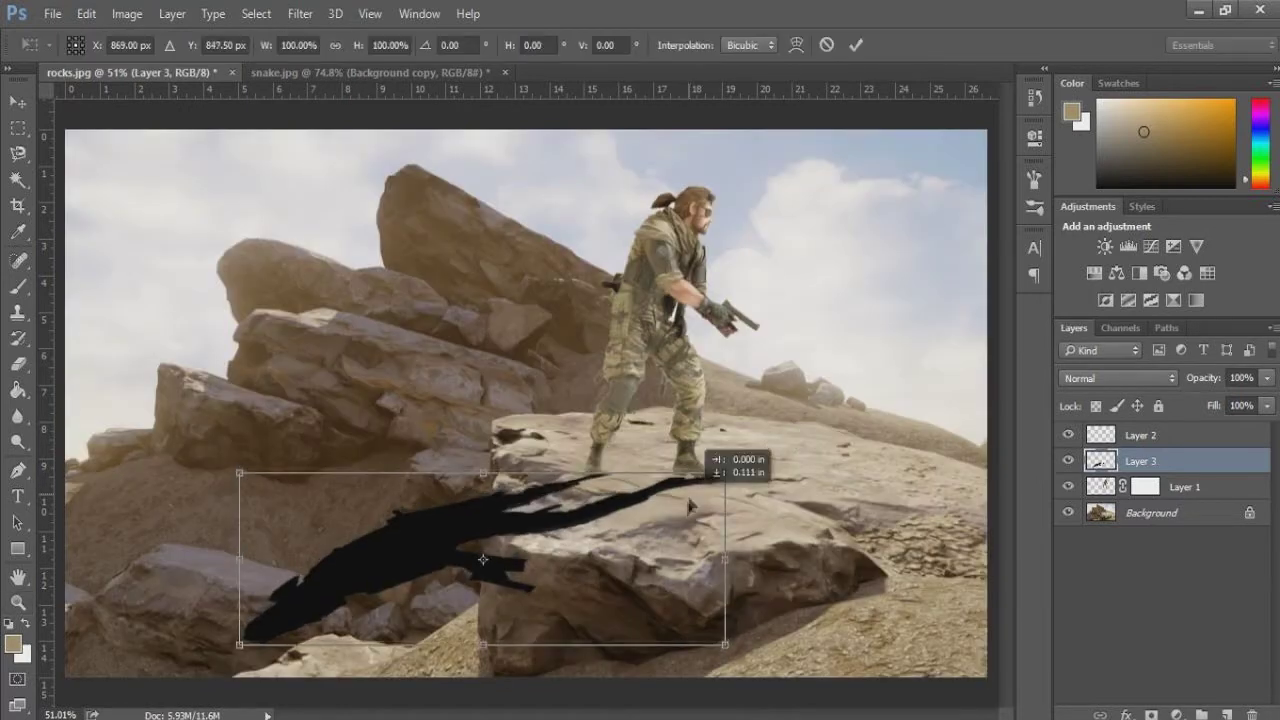
pyautogui.moveTo(690, 468); pyautogui.dragTo(525, 527)
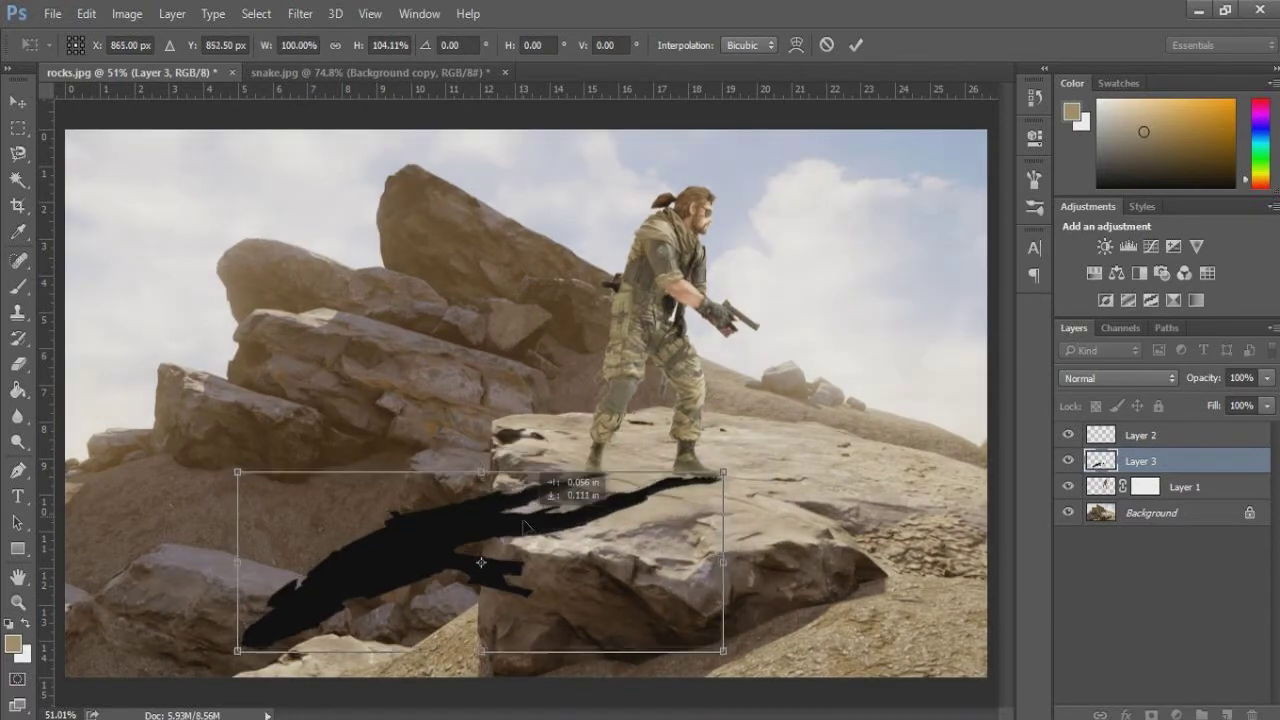
pyautogui.moveTo(829, 488); pyautogui.dragTo(797, 518)
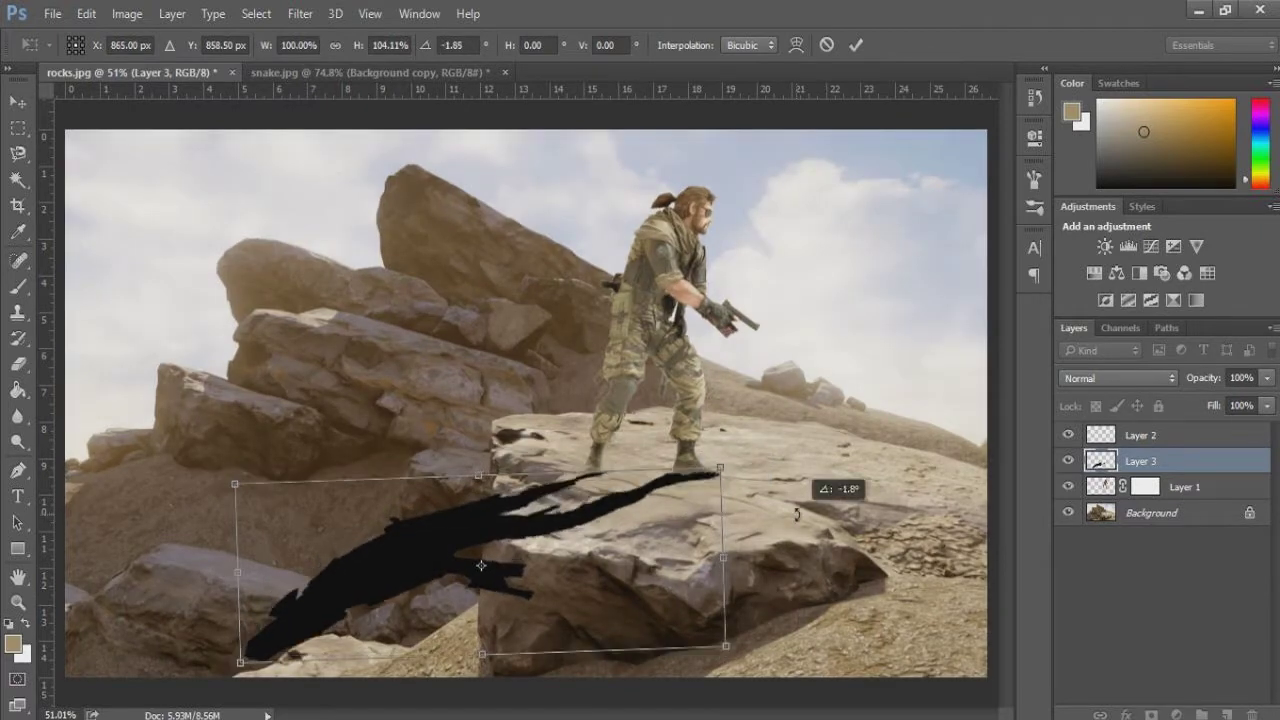
# - Commit the shadow placement and add a layer mask to Layer 3 with default black/white colours
pyautogui.press('Return')
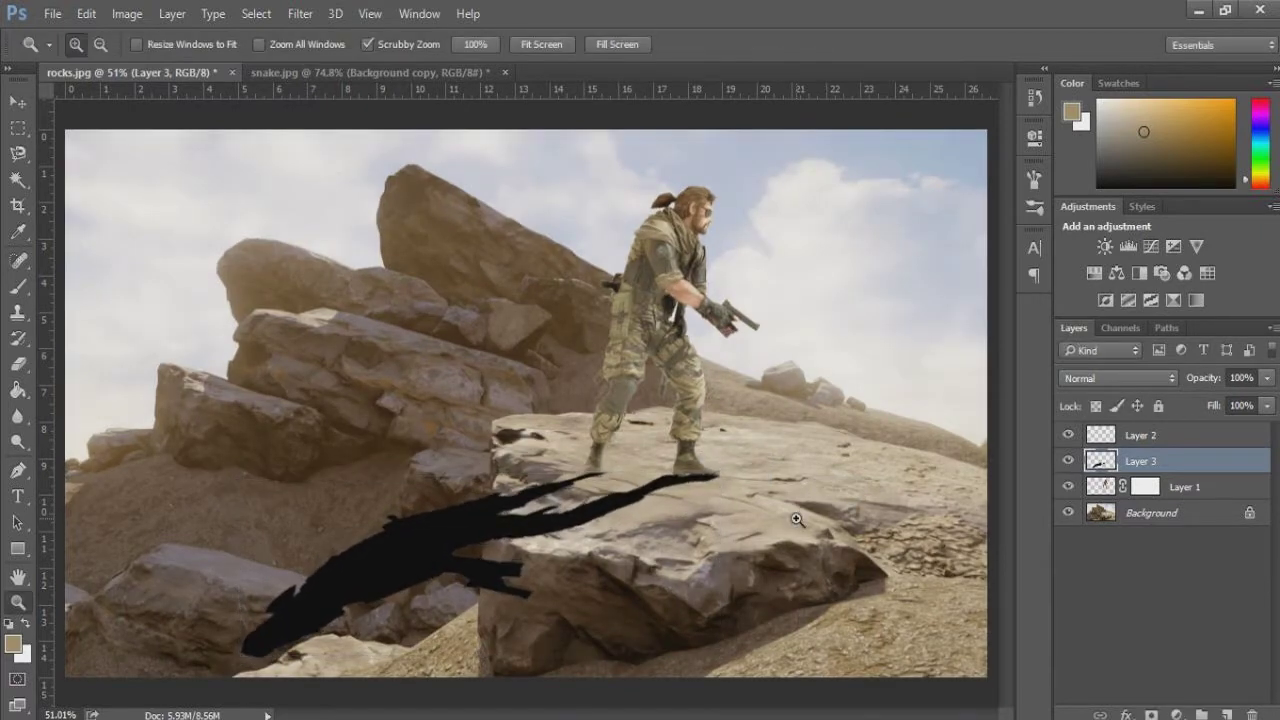
pyautogui.click(1151, 715)
pyautogui.press('d')
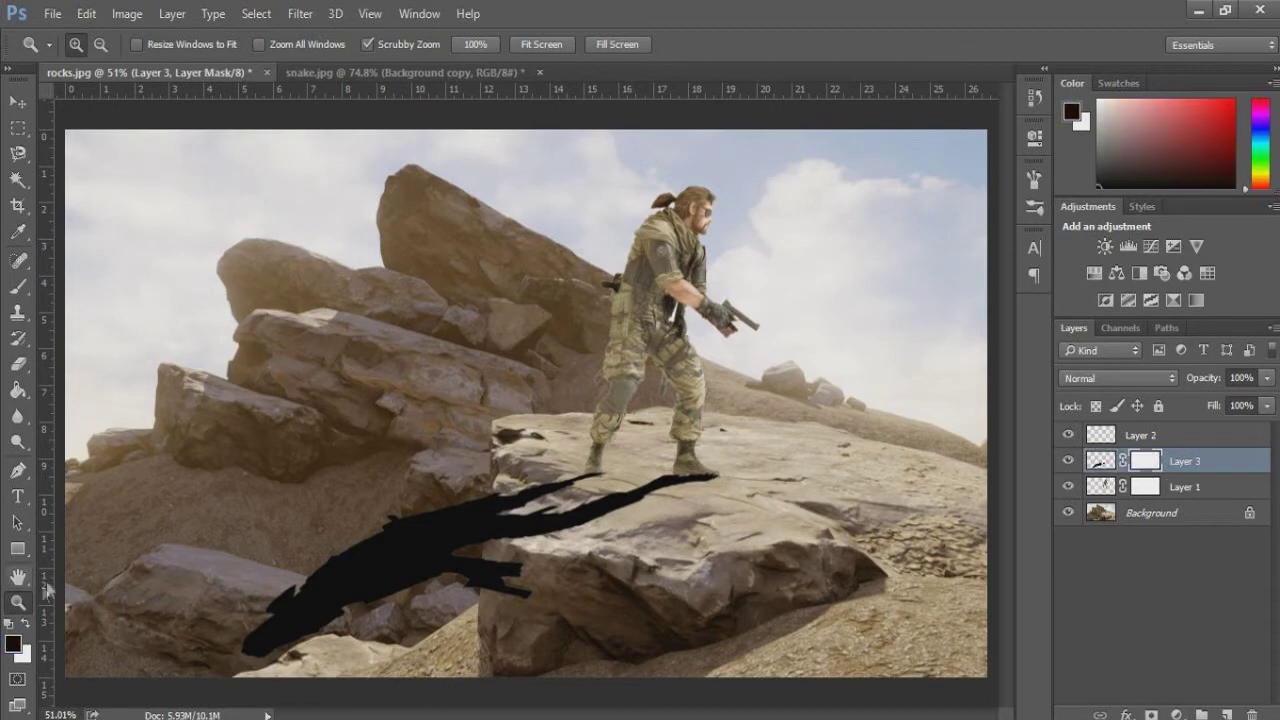
pyautogui.press('b')
# - Set a 68 px brush and paint black on the mask to hide stray shadow pieces
pyautogui.rightClick(430, 418)
pyautogui.press('Return')
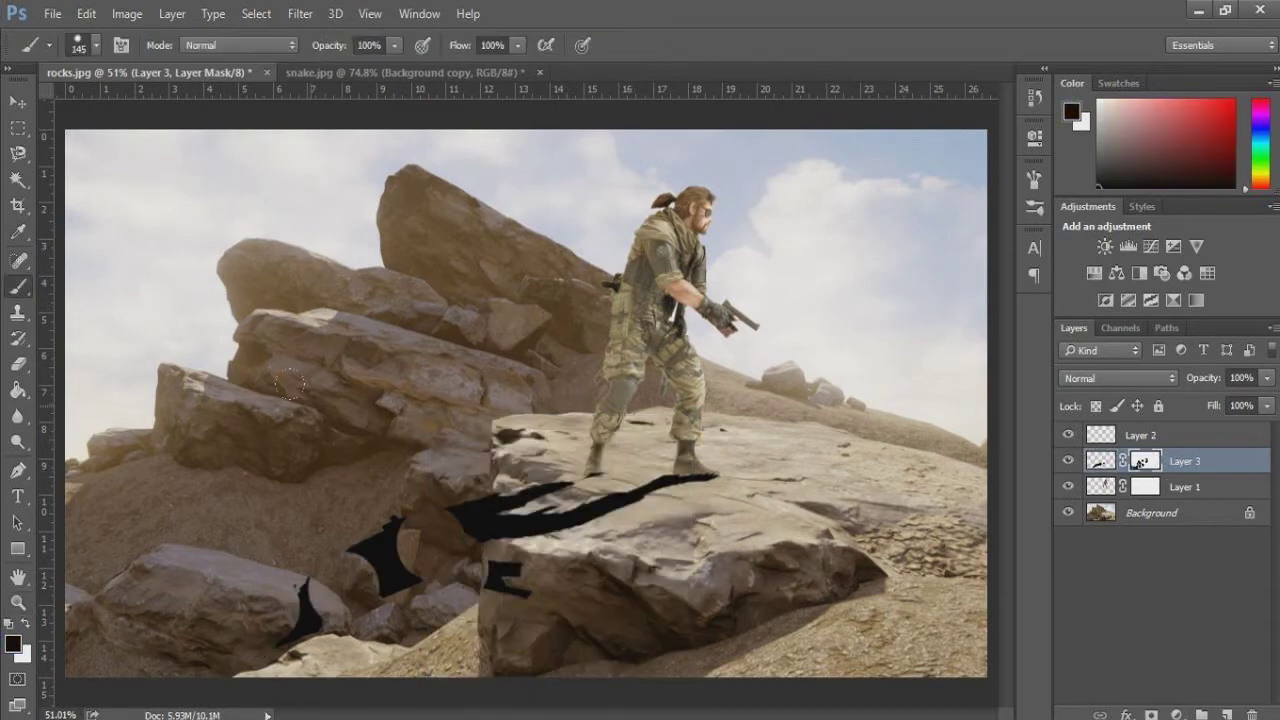
pyautogui.click(96, 45)
pyautogui.doubleClick(93, 213)
pyautogui.press('F5')
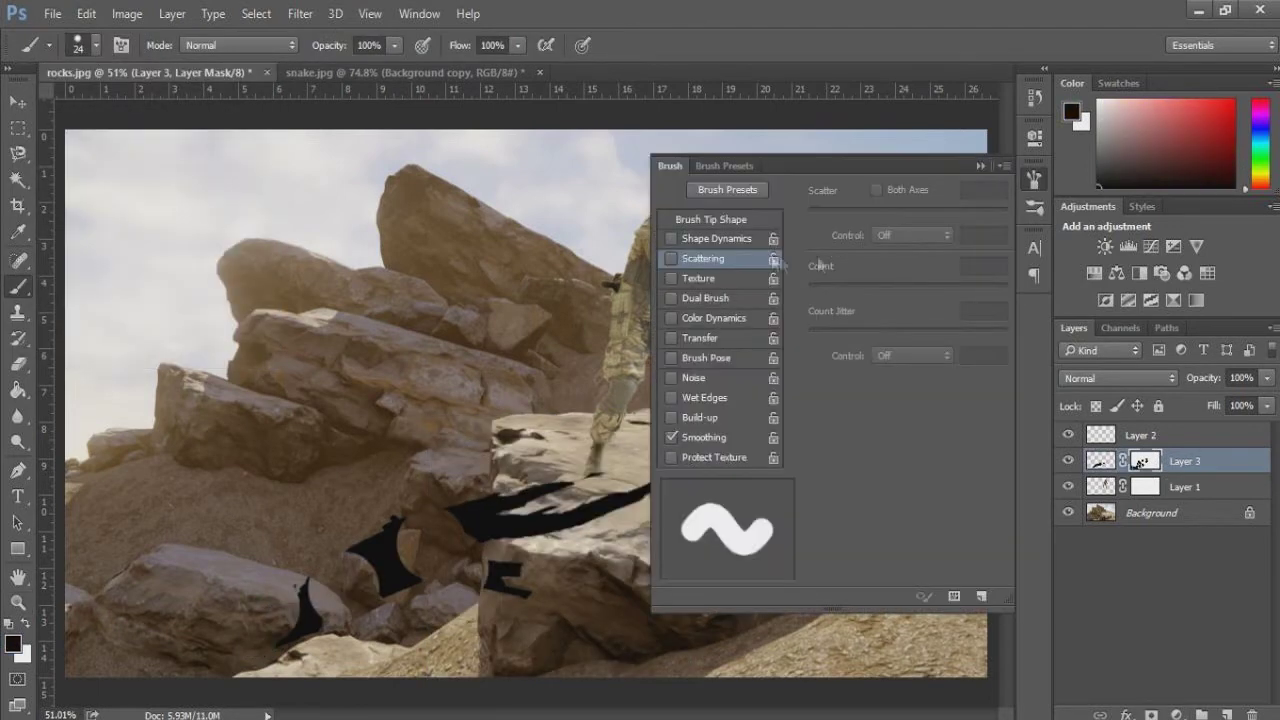
pyautogui.press('F5')
pyautogui.rightClick(472, 523)
pyautogui.write('68')
pyautogui.press('Return')
pyautogui.hotkey('ctrl', 'alt', 'z')
pyautogui.hotkey('ctrl', 'alt', 'z')
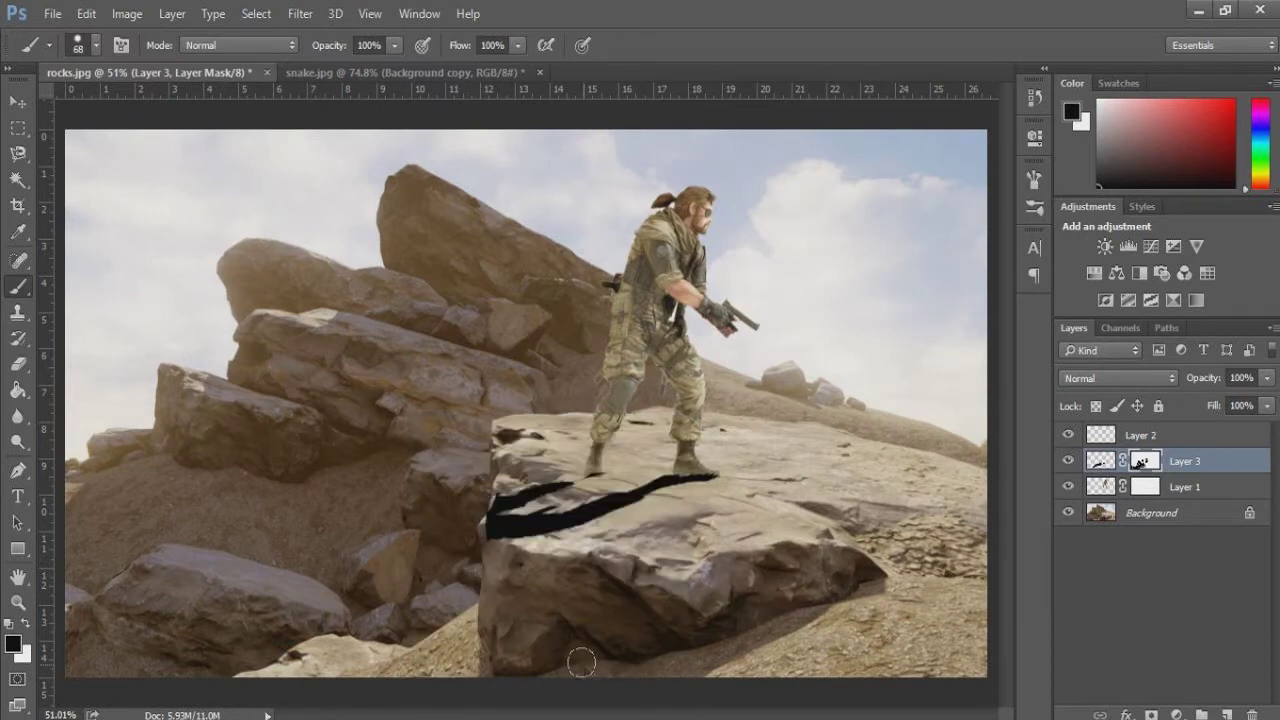
pyautogui.hotkey('ctrl', 'shift', 'z')
pyautogui.hotkey('ctrl', 'shift', 'z')
pyautogui.hotkey('ctrl', 'alt', 'z')
# - Warp the shadow's lower edge down over the rock and lower Layer 3 opacity to 36%
pyautogui.click(87, 13)
pyautogui.click(390, 522)
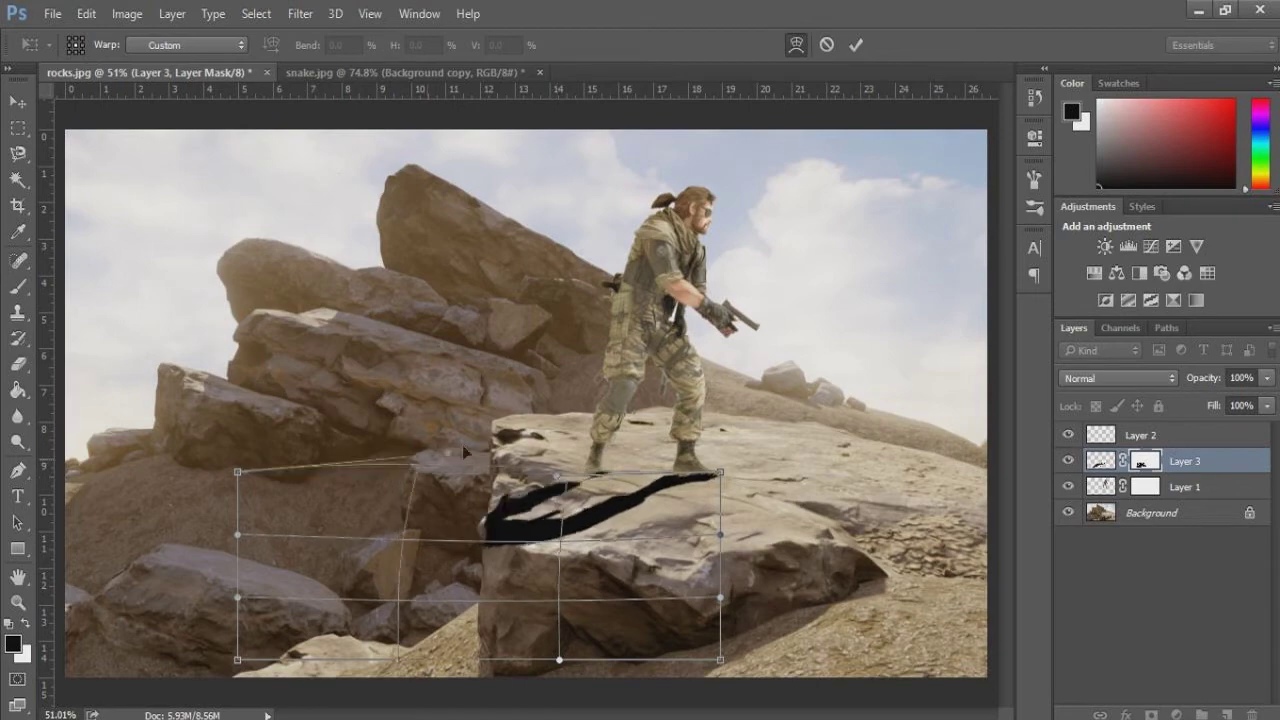
pyautogui.moveTo(398, 473)
pyautogui.mouseDown()
pyautogui.moveTo(413, 476)
pyautogui.moveTo(400, 489)
pyautogui.mouseUp()
pyautogui.moveTo(559, 660); pyautogui.dragTo(572, 684)
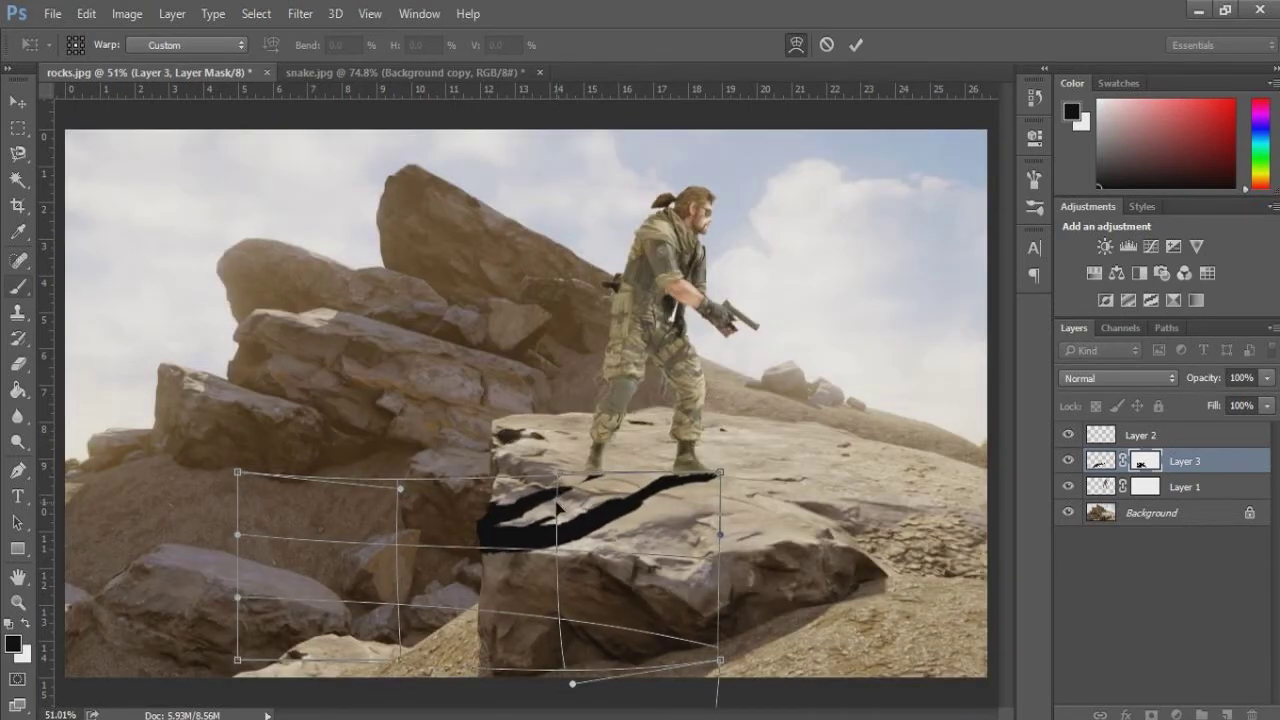
pyautogui.click(17, 286)
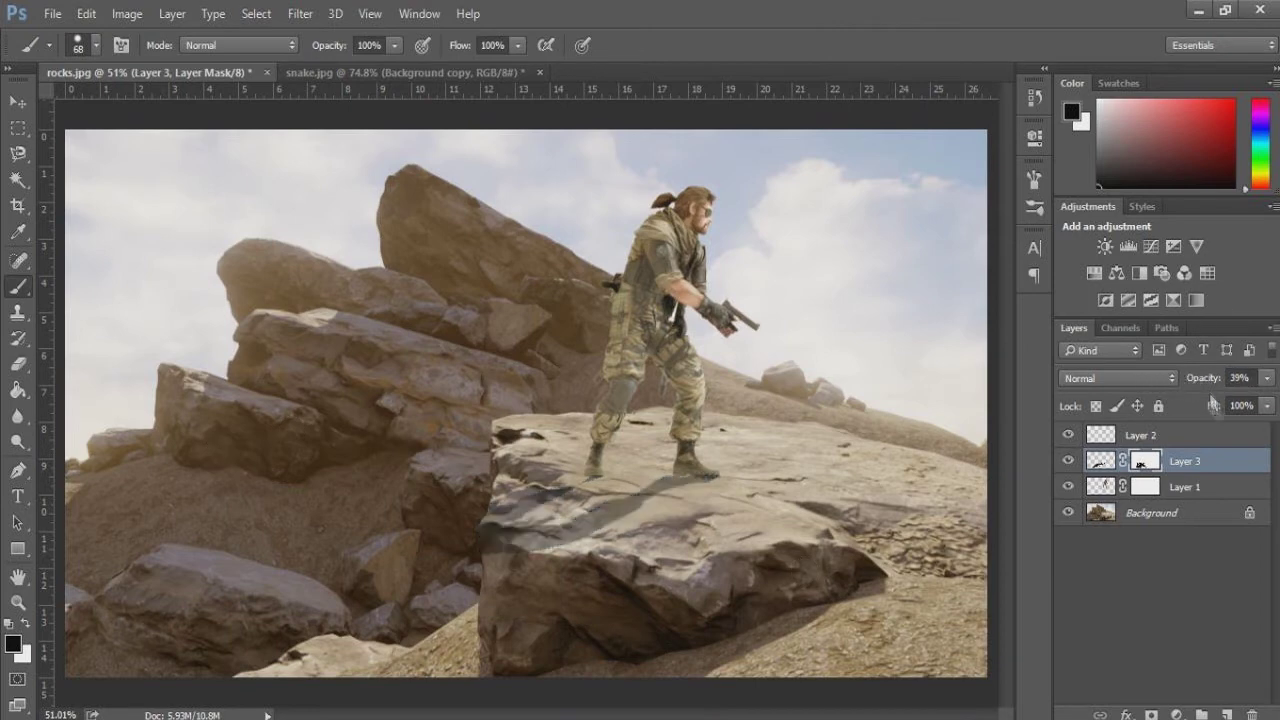
pyautogui.moveTo(1192, 383); pyautogui.dragTo(1206, 381)
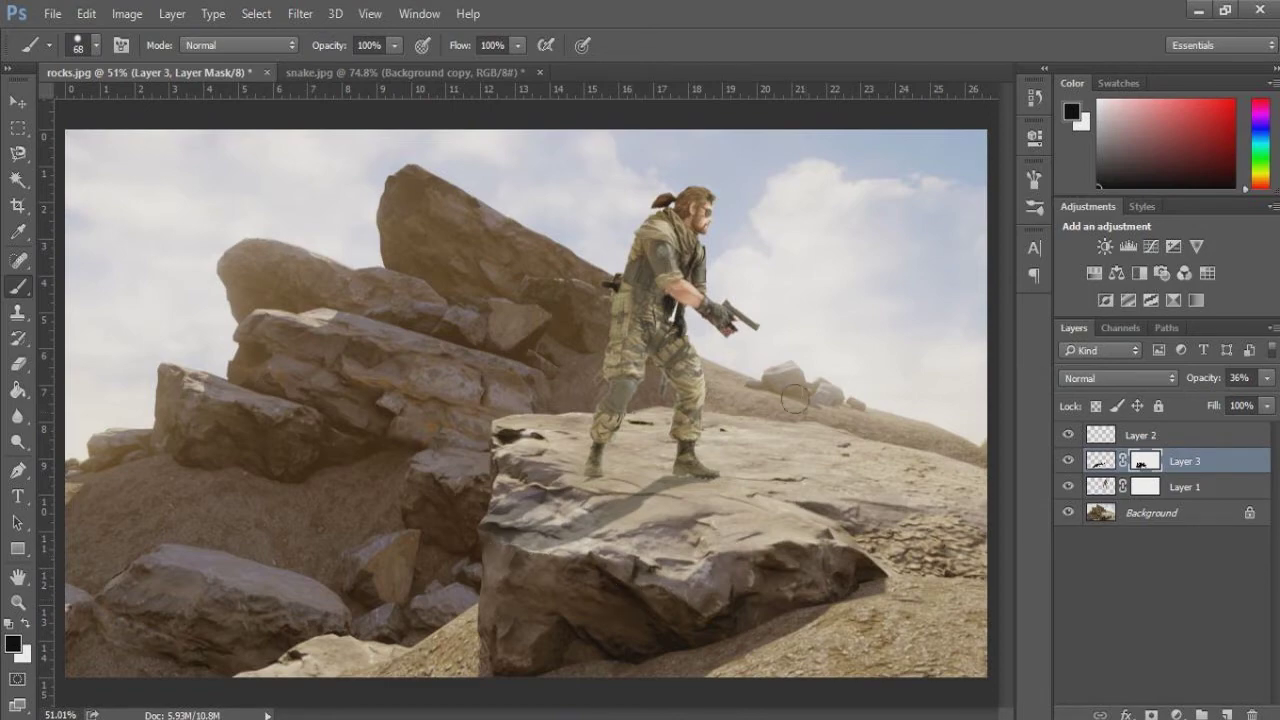
# - Zoom in on the boots and paint with a 13 px brush to darken the shadow by the left boot
pyautogui.hotkey('ctrl', 'space')
pyautogui.moveTo(575, 515); pyautogui.dragTo(640, 515)
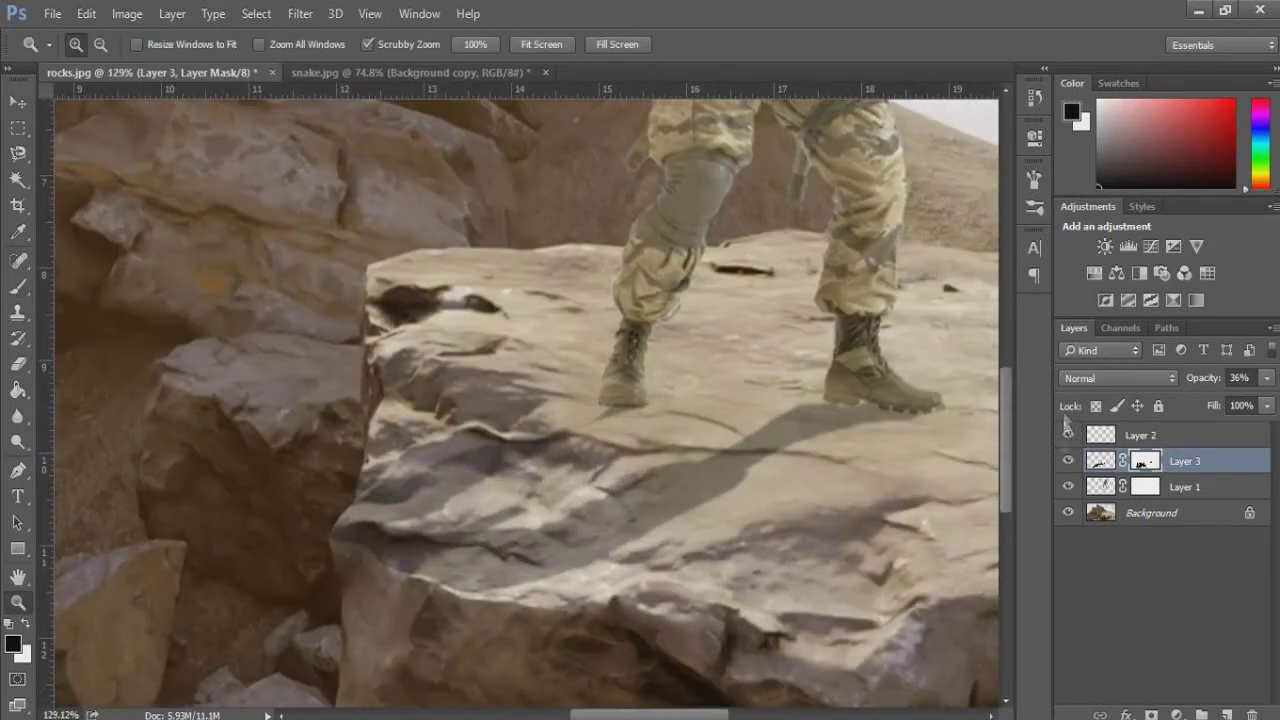
pyautogui.rightClick(560, 384)
pyautogui.write('13')
pyautogui.press('Return')
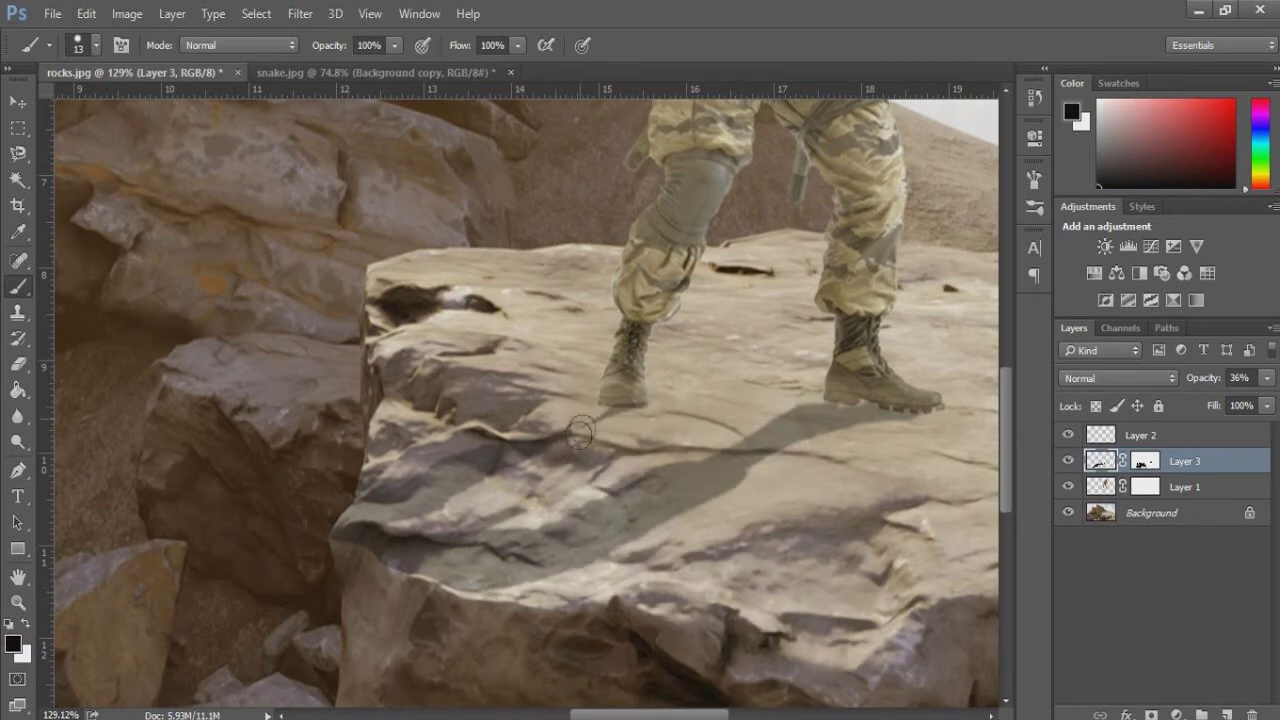
pyautogui.moveTo(638, 422); pyautogui.dragTo(653, 431)
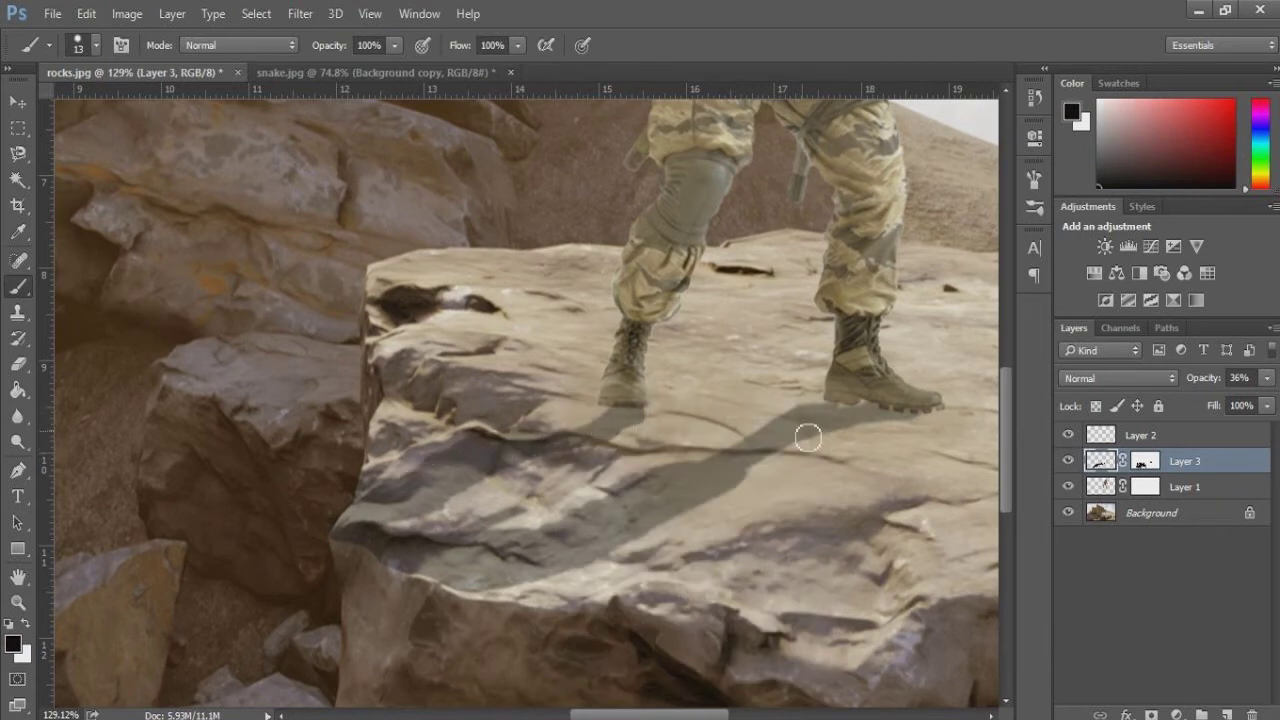
pyautogui.hotkey('ctrl', 'space')
pyautogui.moveTo(808, 437); pyautogui.dragTo(700, 437)
pyautogui.moveTo(600, 420); pyautogui.dragTo(656, 420)
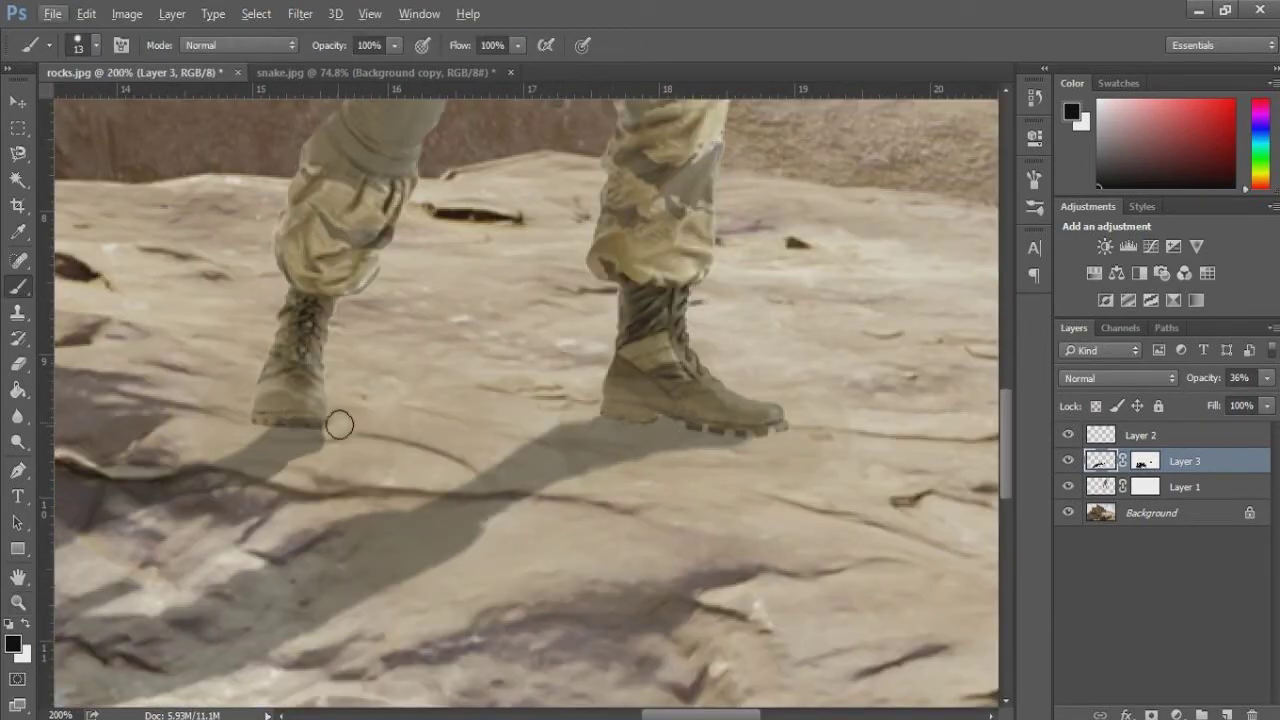
pyautogui.moveTo(692, 716); pyautogui.dragTo(651, 716)
# - Warp the shadow to reshape it beneath the boots
pyautogui.click(87, 13)
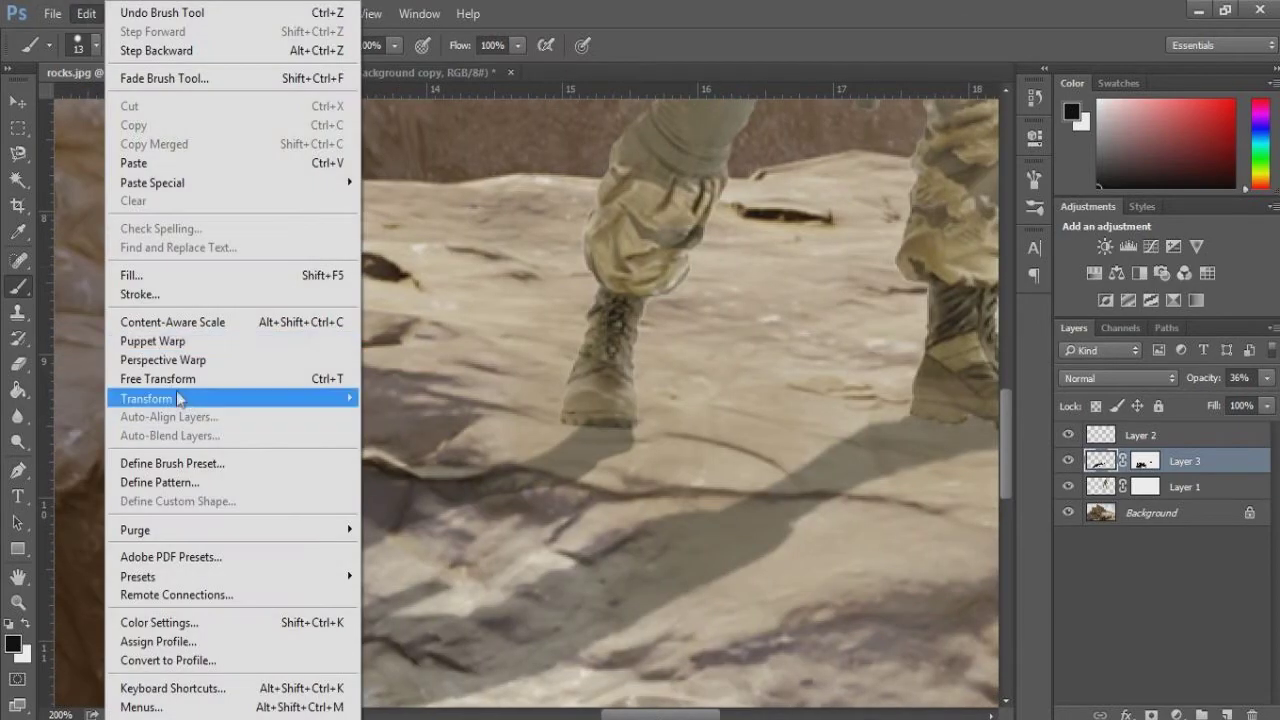
pyautogui.click(470, 530)
pyautogui.moveTo(491, 534); pyautogui.dragTo(571, 423)
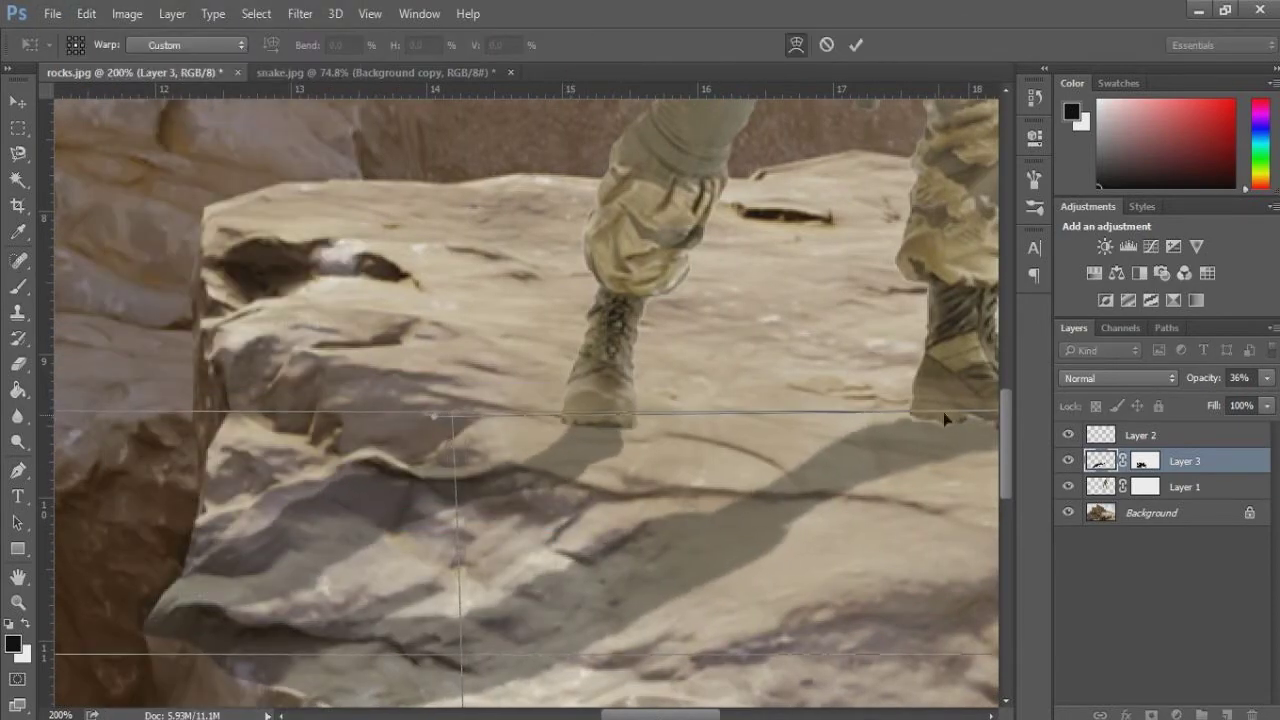
pyautogui.press('Return')
# - Zoom to 241% and paint Layer 3's mask to remove the shadow from the crevice under the overhang
pyautogui.press('z')
pyautogui.hotkey('ctrl', '0')
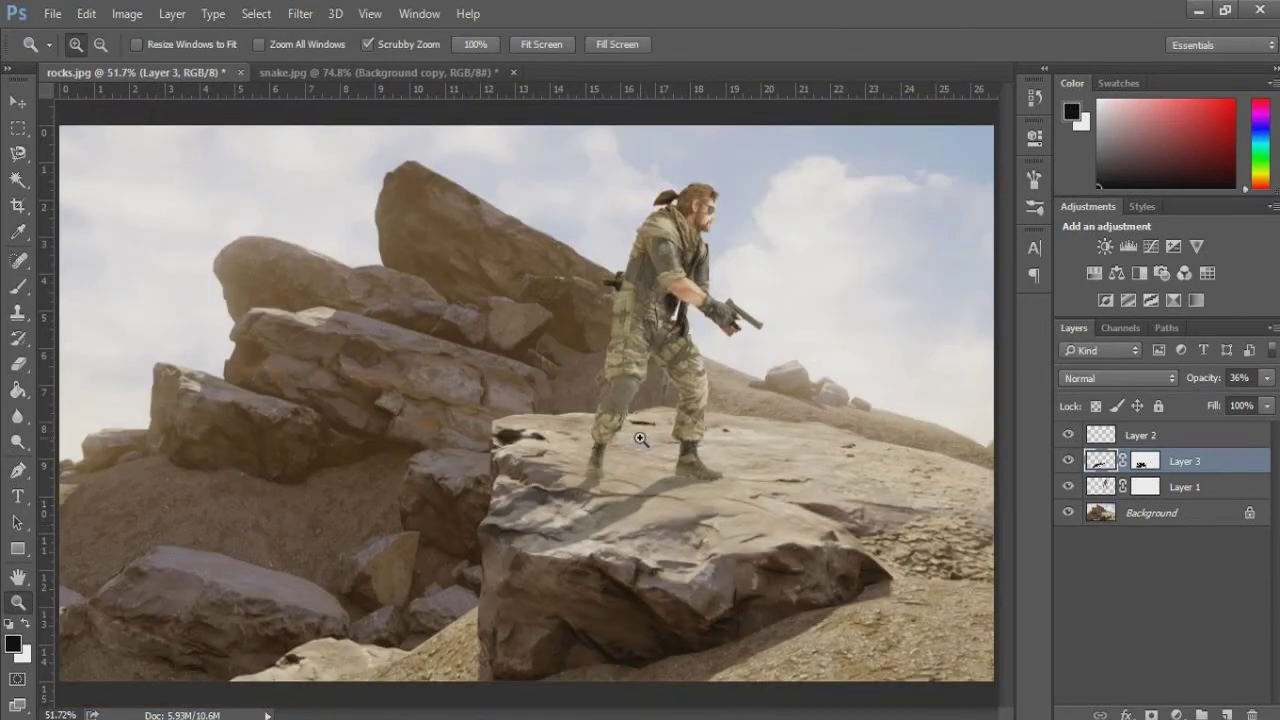
pyautogui.moveTo(665, 490); pyautogui.dragTo(705, 440)
pyautogui.press('b')
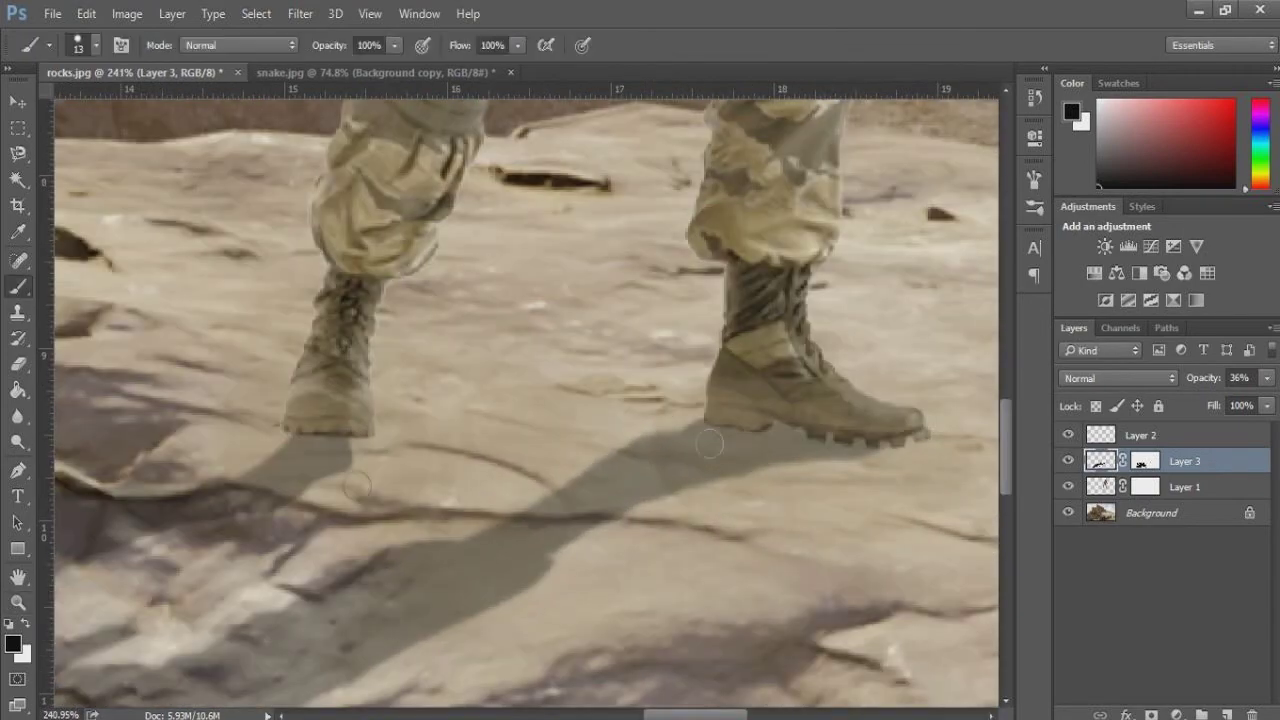
pyautogui.moveTo(707, 716); pyautogui.dragTo(627, 716)
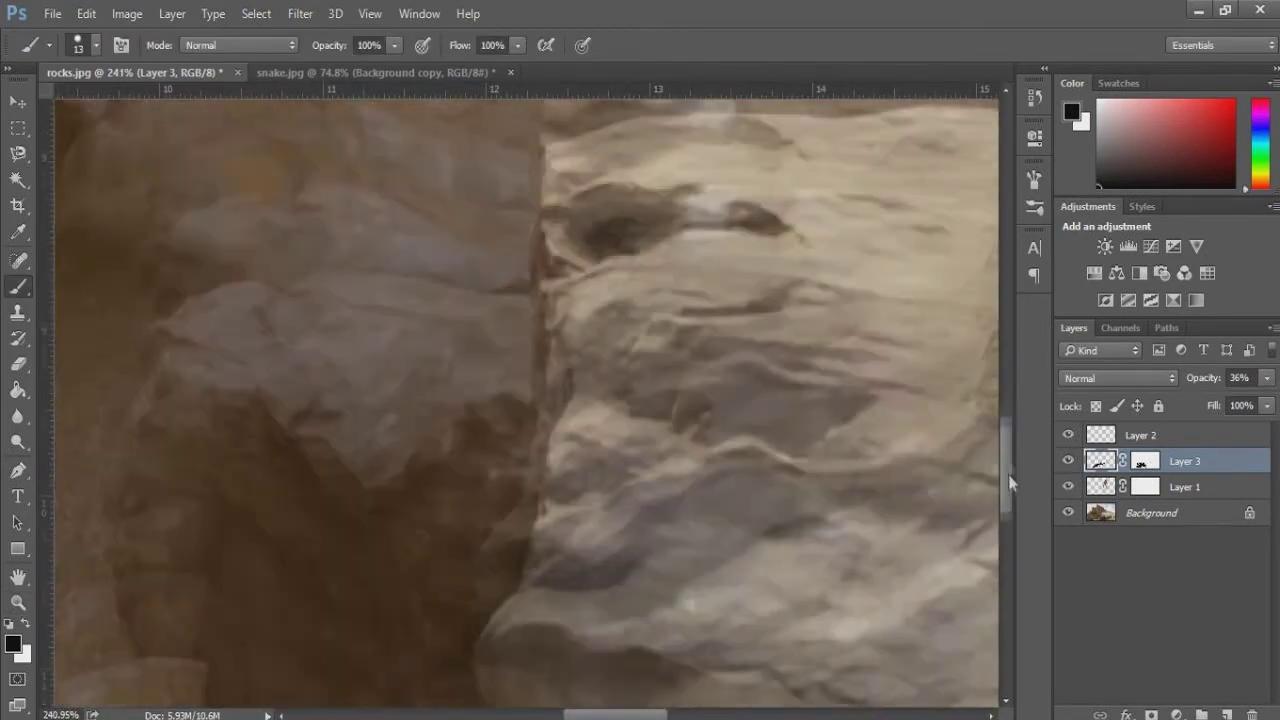
pyautogui.moveTo(1008, 474); pyautogui.dragTo(1008, 490)
pyautogui.click(1145, 460)
pyautogui.moveTo(505, 479)
pyautogui.mouseDown()
pyautogui.moveTo(580, 494)
pyautogui.moveTo(602, 526)
pyautogui.mouseUp()
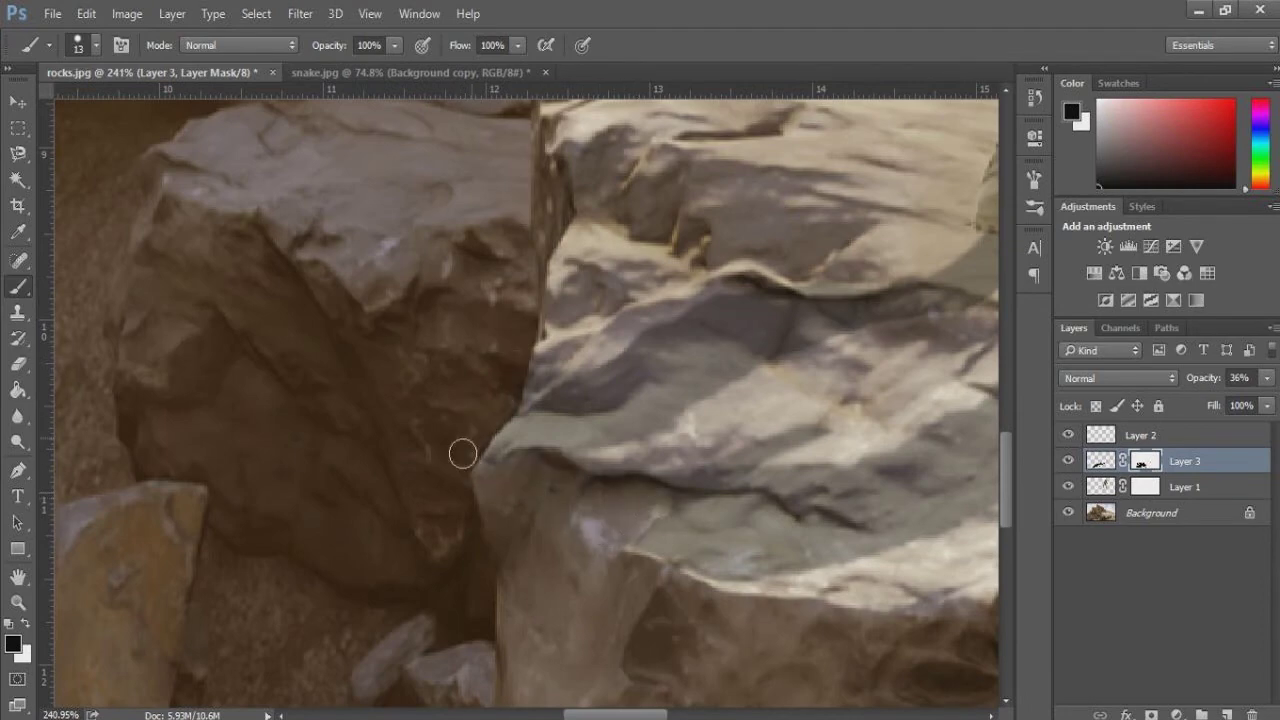
# - Switch to a 24 px brush and bring the rock's right side and boots into view
pyautogui.click(96, 45)
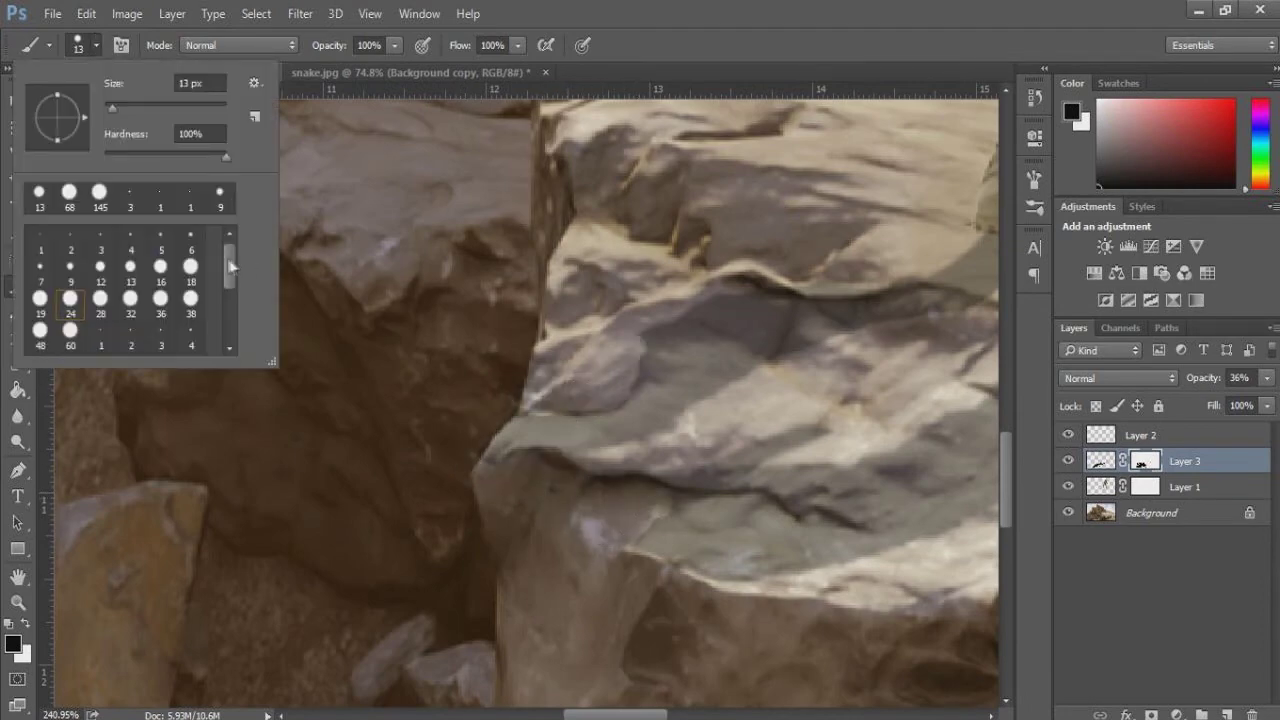
pyautogui.click(70, 298)
pyautogui.press('Return')
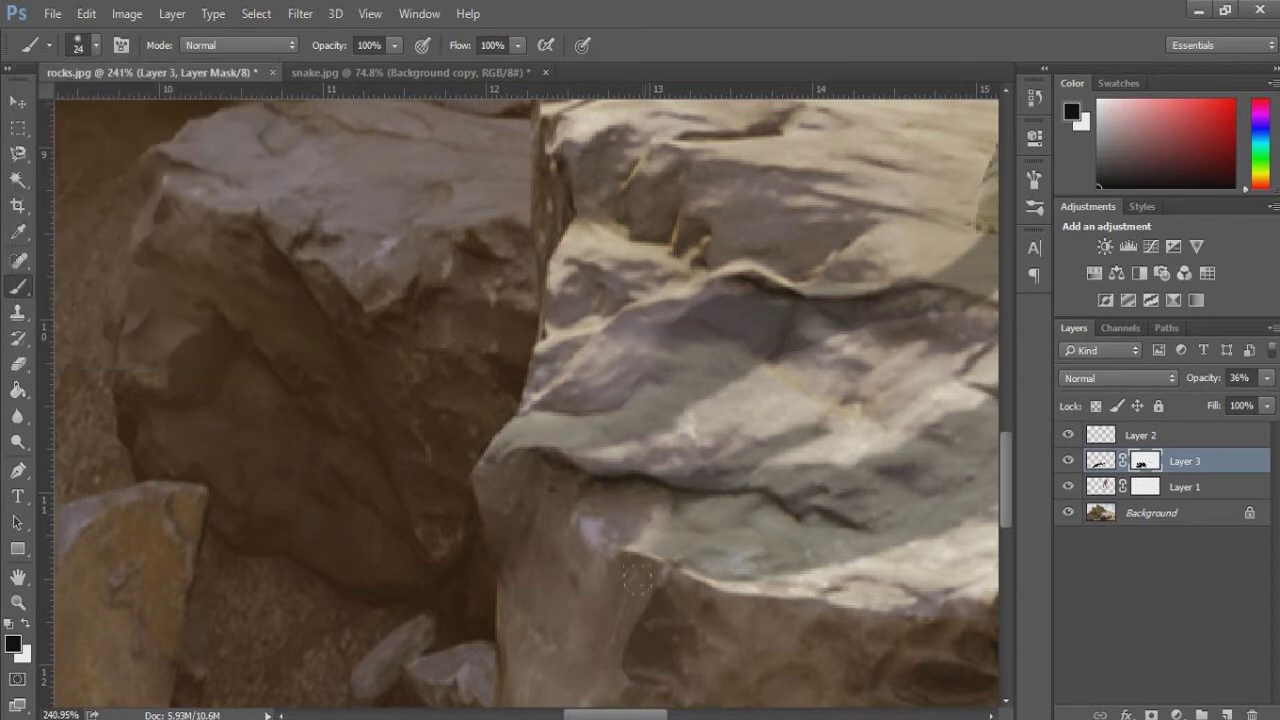
pyautogui.moveTo(900, 530); pyautogui.dragTo(410, 530)
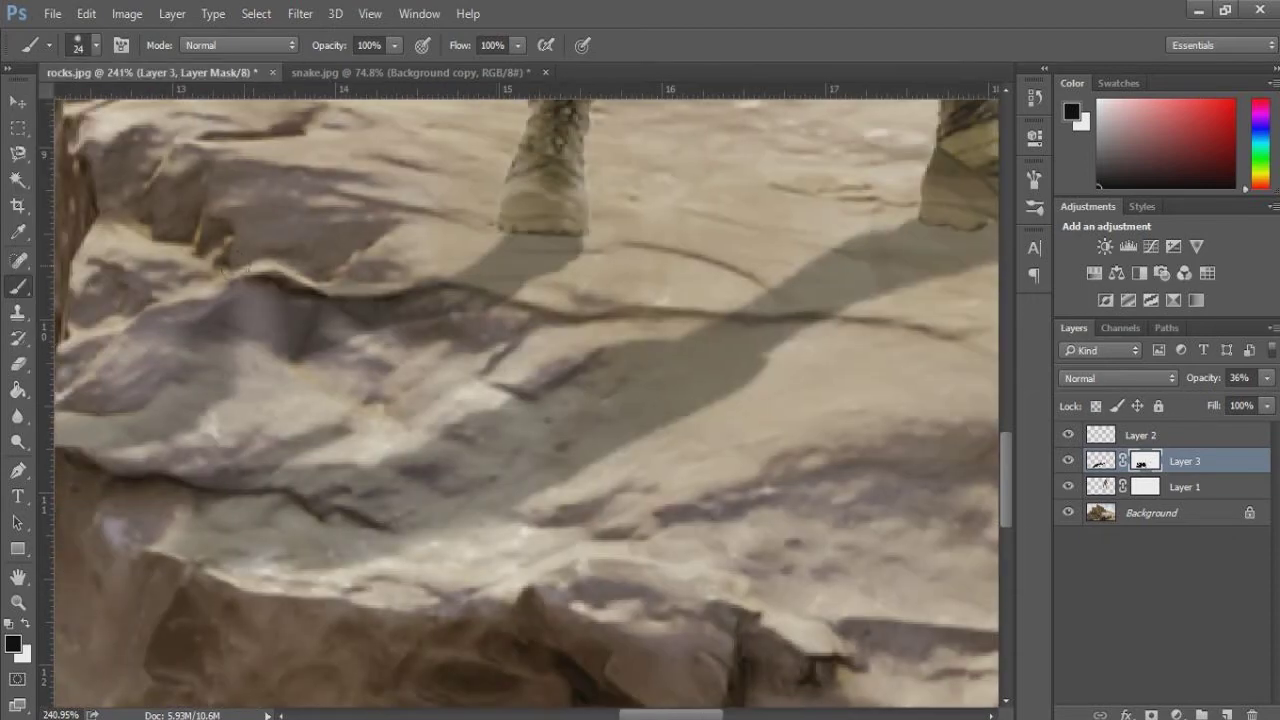
pyautogui.press('z')
pyautogui.rightClick(363, 368)
# - Fit the image on screen and raise Layer 3's opacity to 41%
pyautogui.click(395, 374)
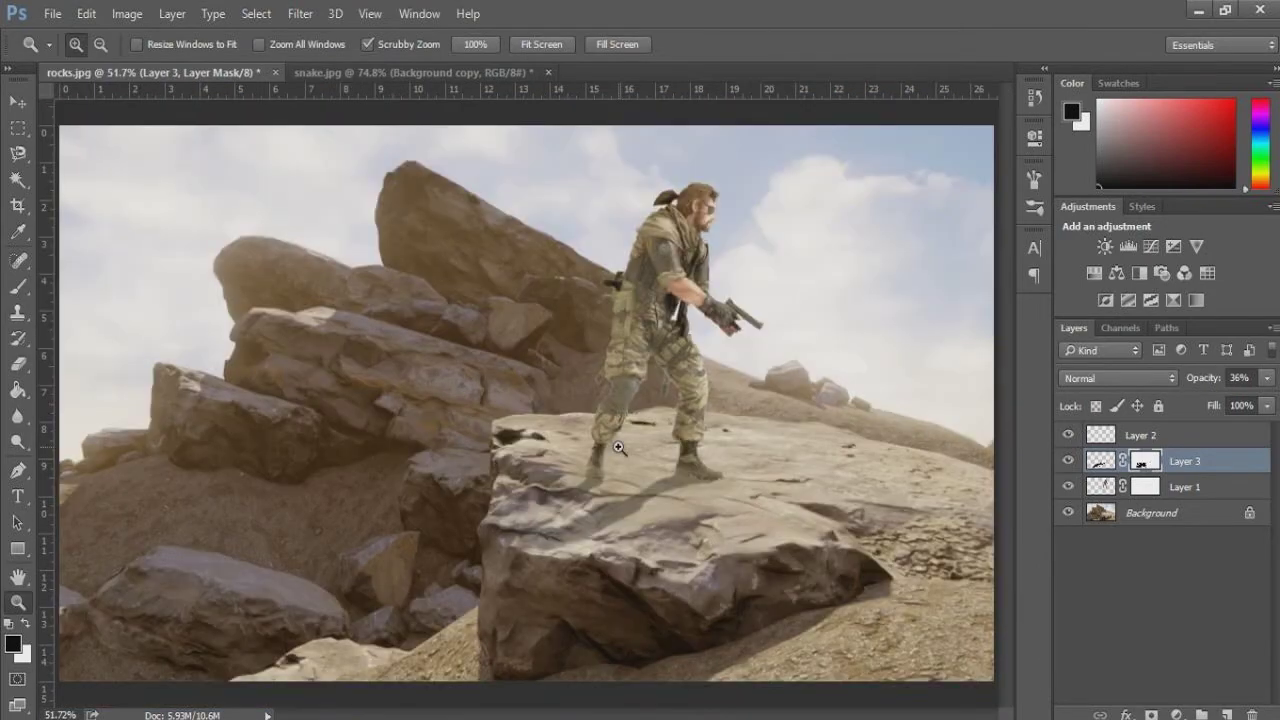
pyautogui.moveTo(1203, 378); pyautogui.dragTo(1212, 378)
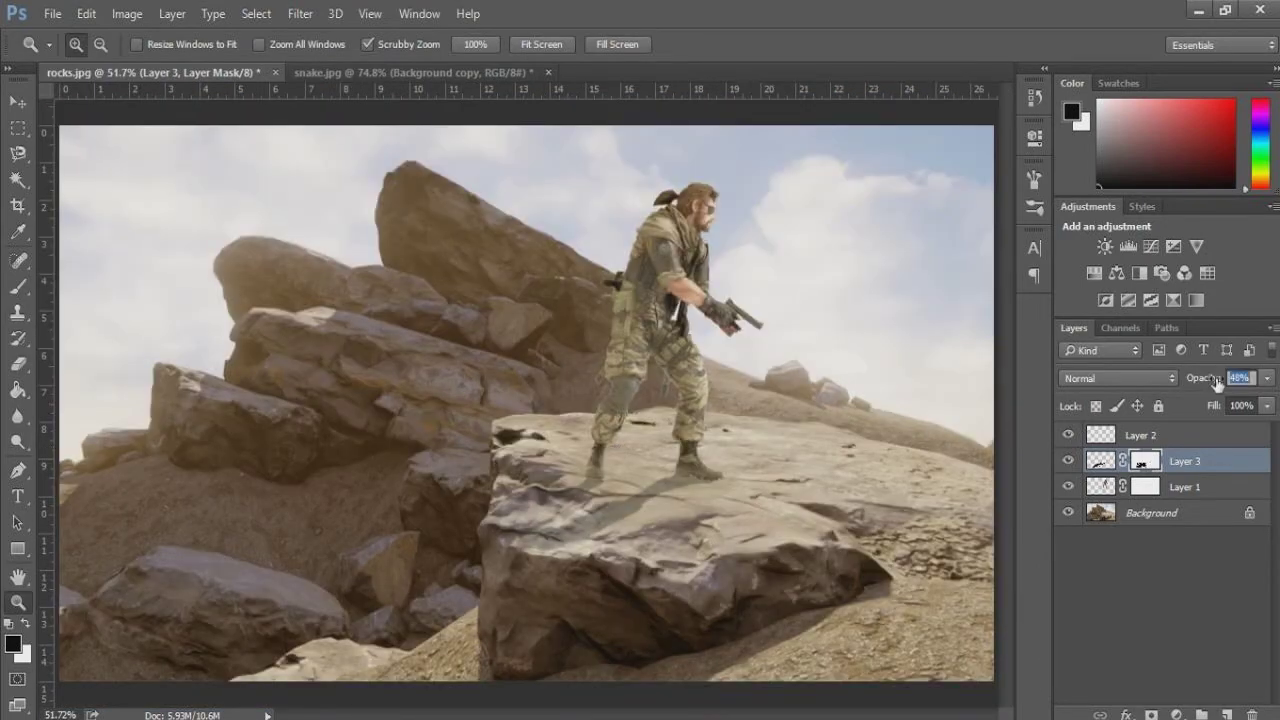
pyautogui.moveTo(680, 492); pyautogui.dragTo(790, 490)
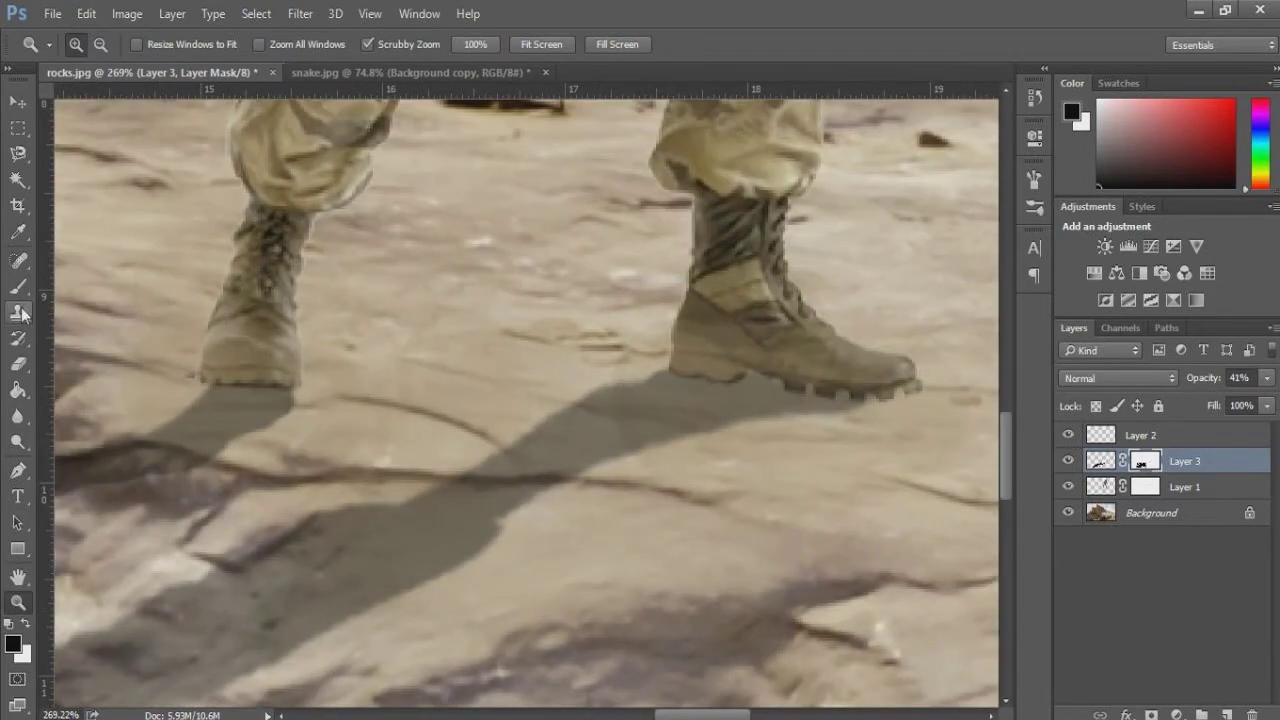
# - Tidy the shadow mask along the right boot's sole with a 9 px brush, then fit on screen
pyautogui.press('b')
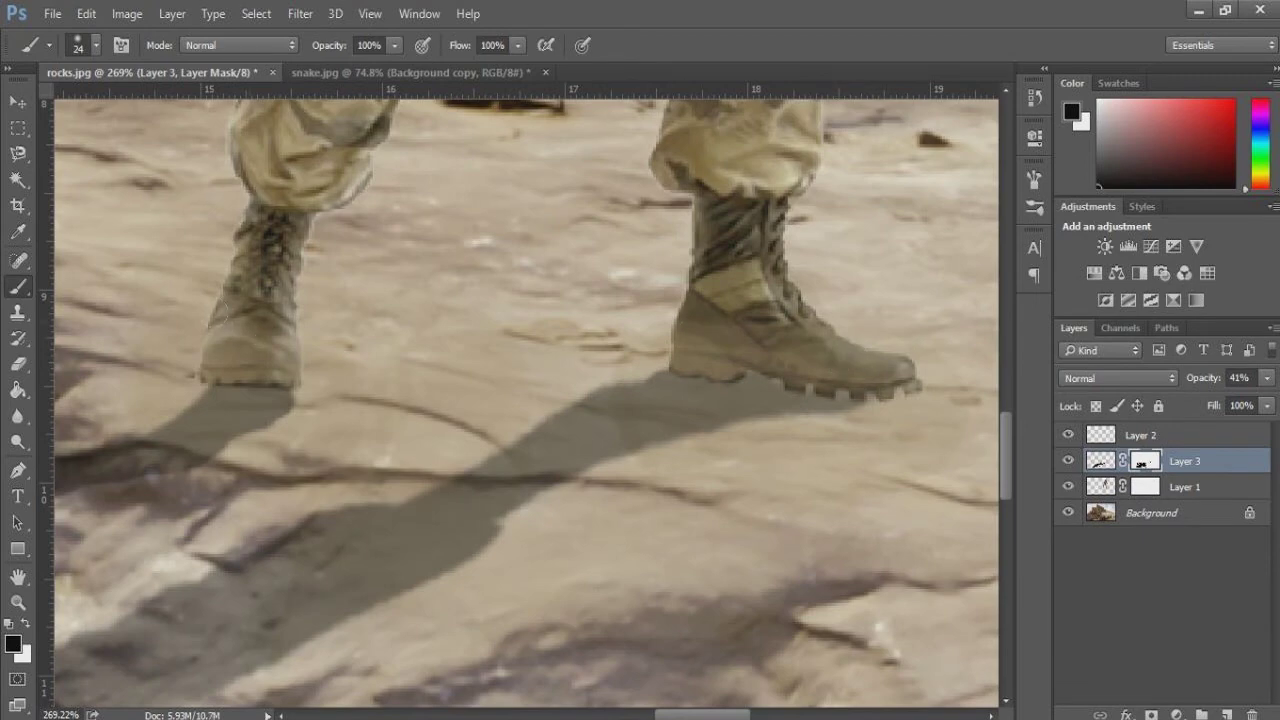
pyautogui.click(96, 45)
pyautogui.click(86, 206)
pyautogui.click(231, 362)
pyautogui.rightClick(780, 354)
pyautogui.press('[')
pyautogui.press('Return')
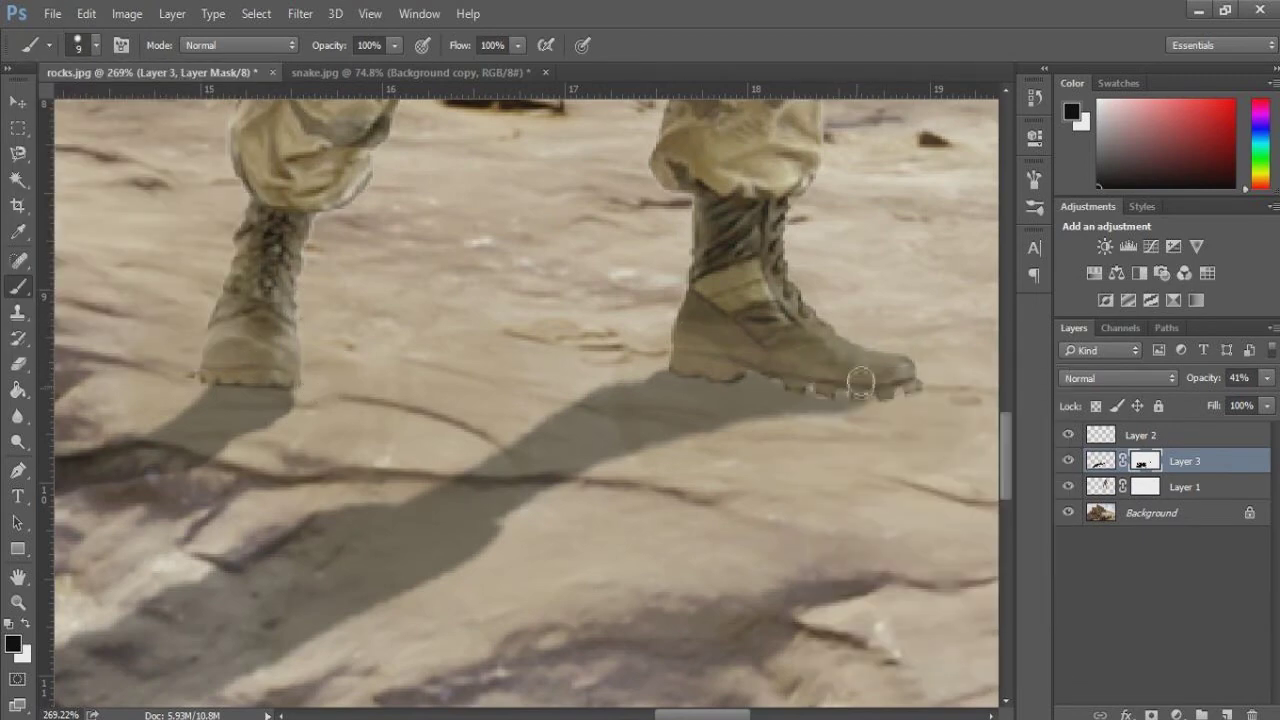
pyautogui.moveTo(913, 385); pyautogui.dragTo(663, 355)
pyautogui.press('z')
pyautogui.rightClick(543, 342)
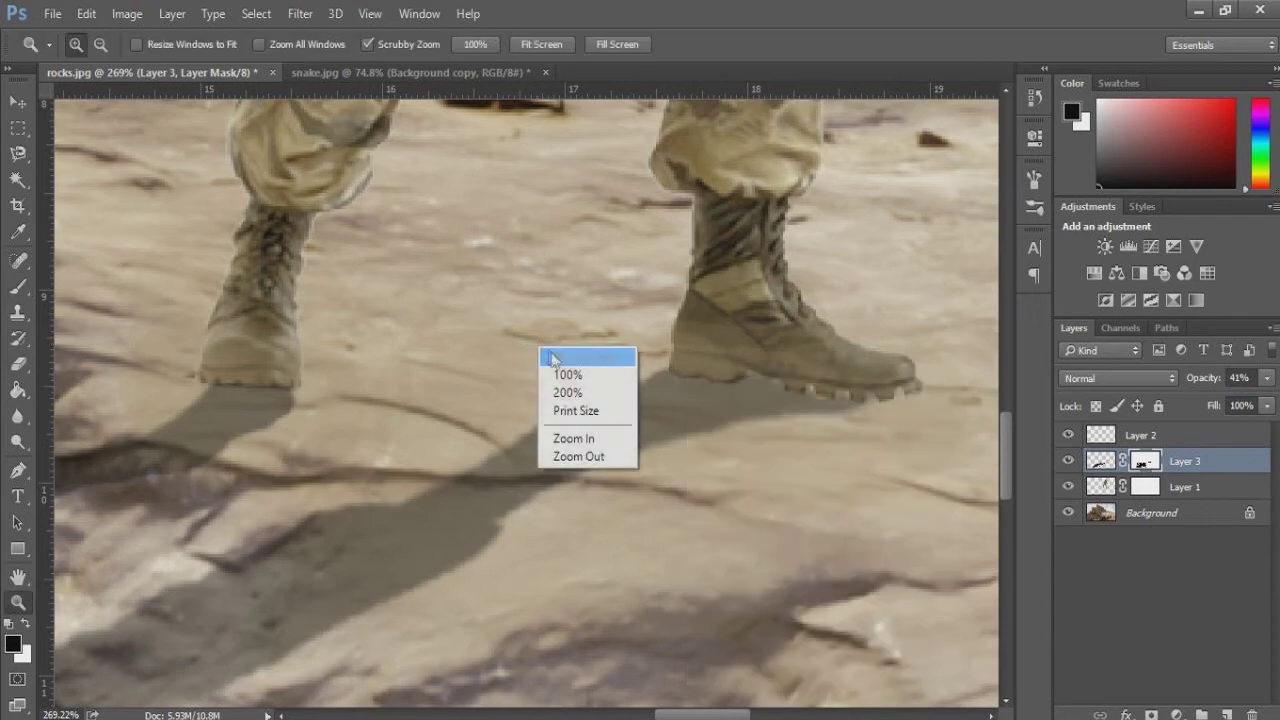
pyautogui.click(555, 352)
# - Color-balance Layer 1 toward red and yellow with values +18, 0, -35
pyautogui.click(1104, 490)
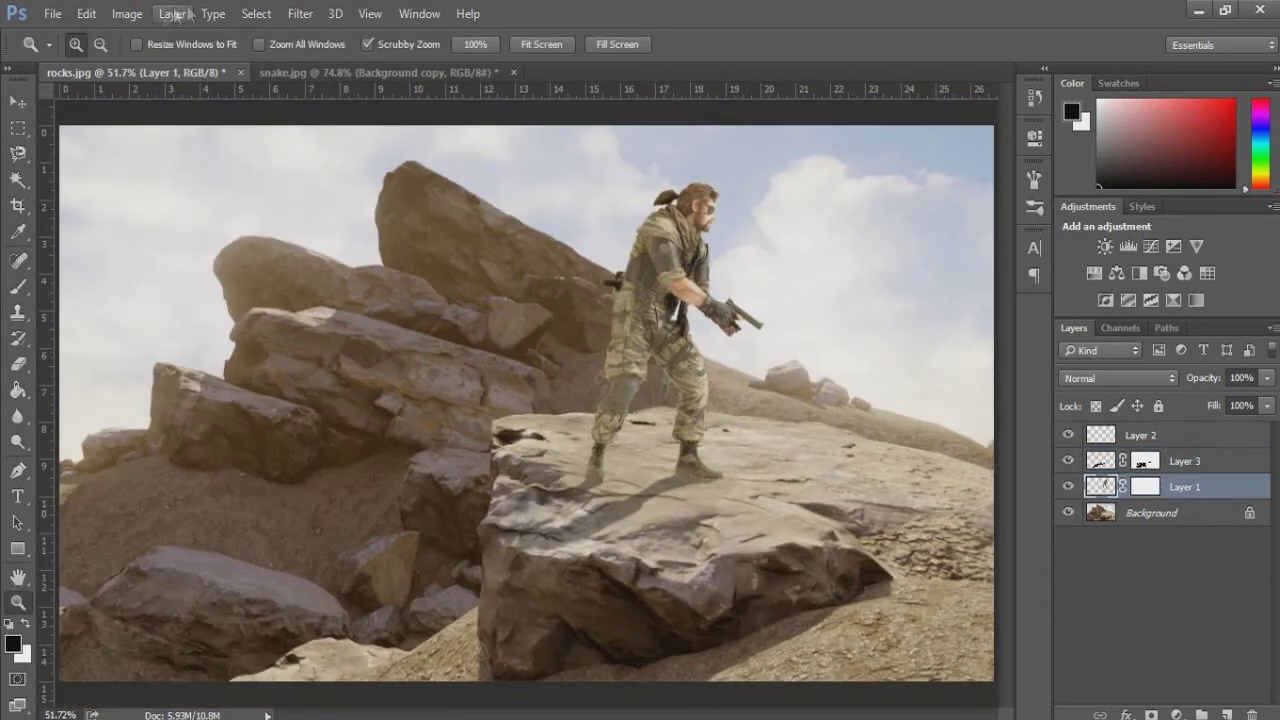
pyautogui.click(127, 14)
pyautogui.click(133, 16)
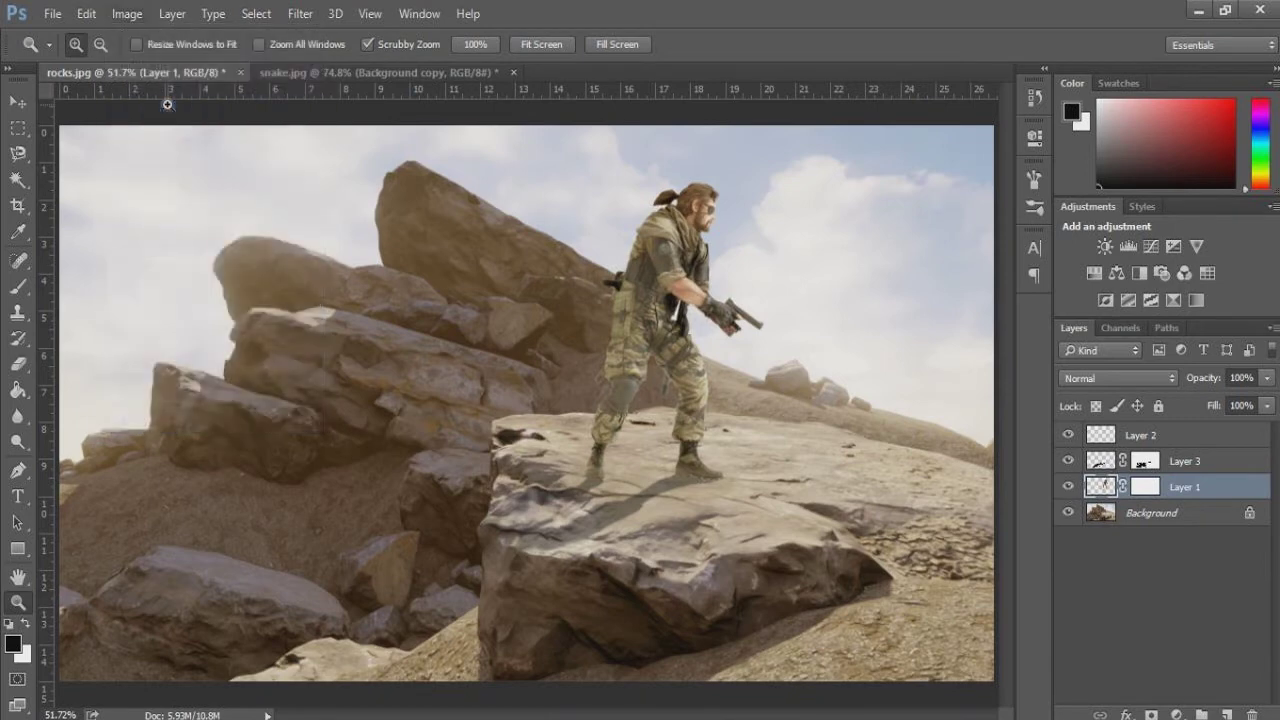
pyautogui.click(127, 14)
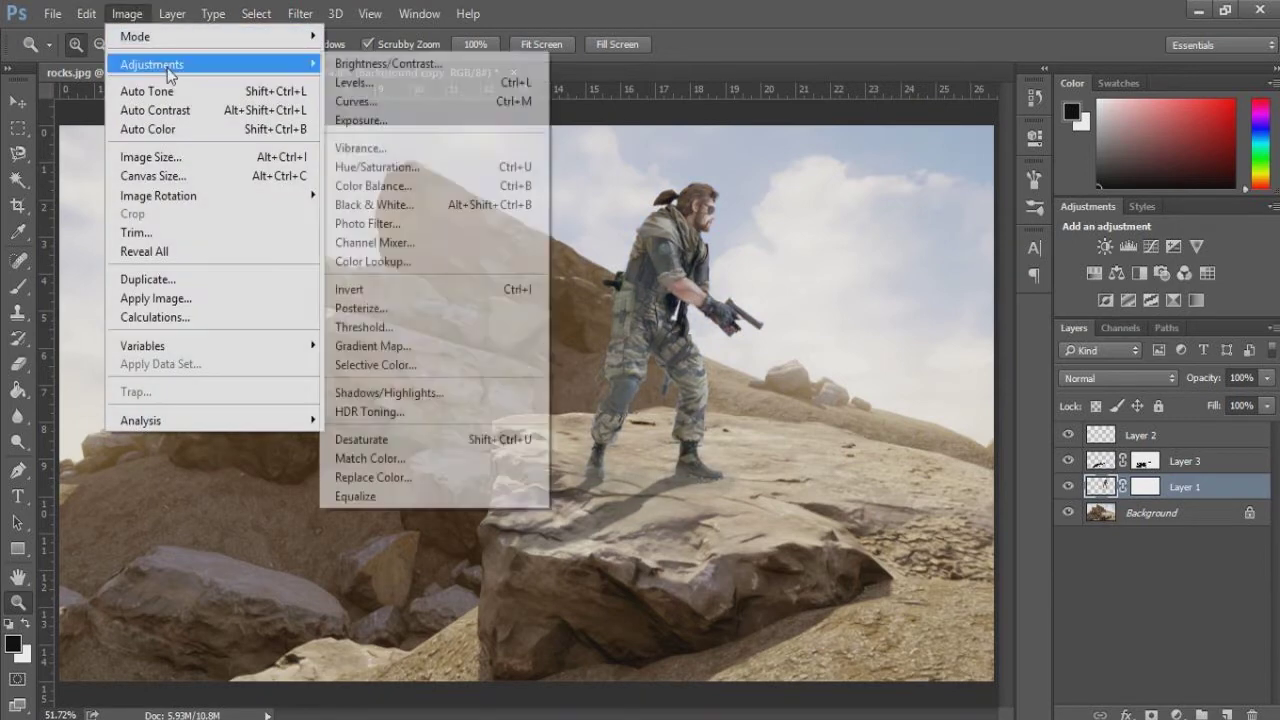
pyautogui.click(420, 189)
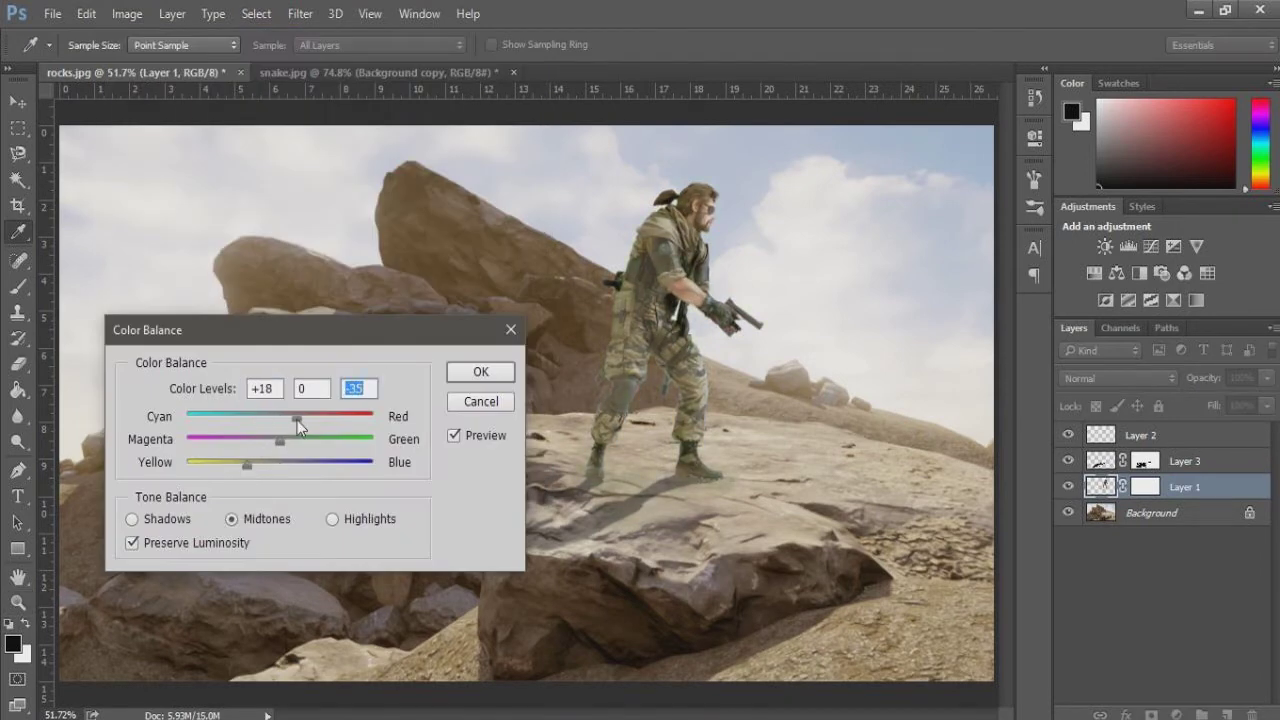
pyautogui.press('Return')
# - Delete the empty Layer 2 and flatten all layers into one Background layer
pyautogui.click(1145, 438)
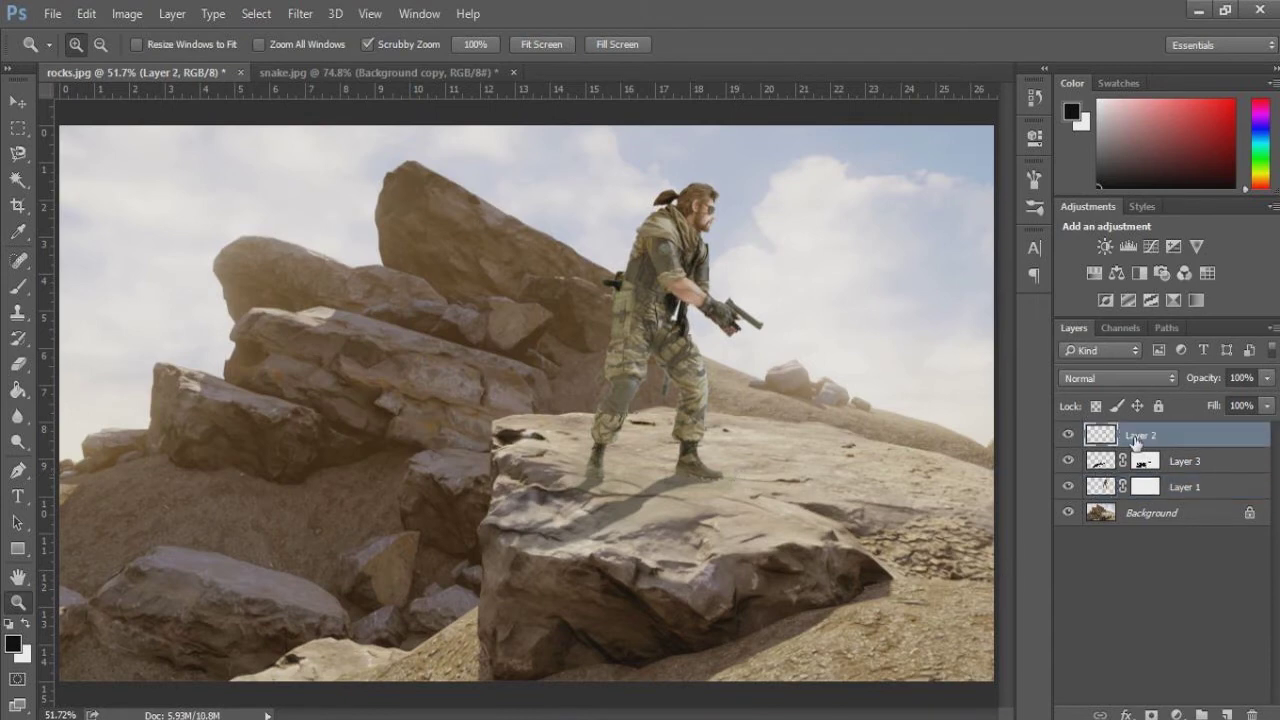
pyautogui.press('Delete')
pyautogui.click(1150, 492)
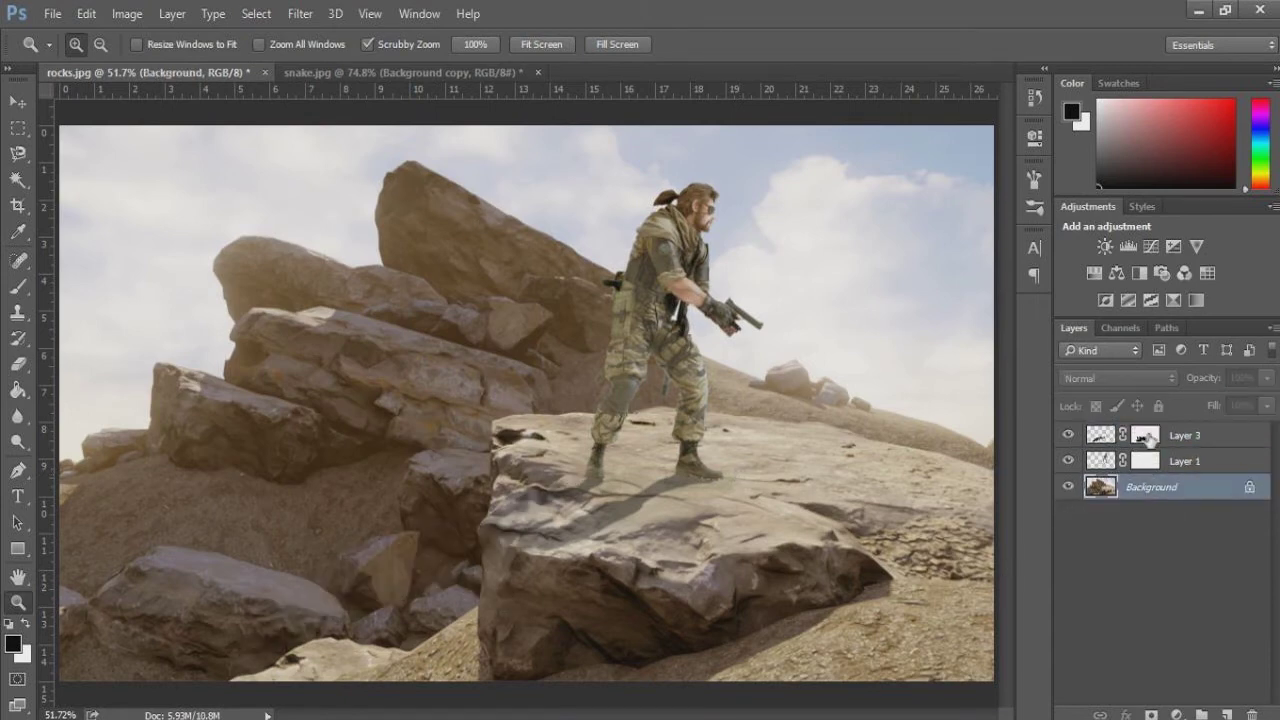
pyautogui.keyDown('ctrl'); pyautogui.click(1163, 438); pyautogui.keyUp('ctrl')
pyautogui.keyDown('ctrl'); pyautogui.click(1172, 466); pyautogui.keyUp('ctrl')
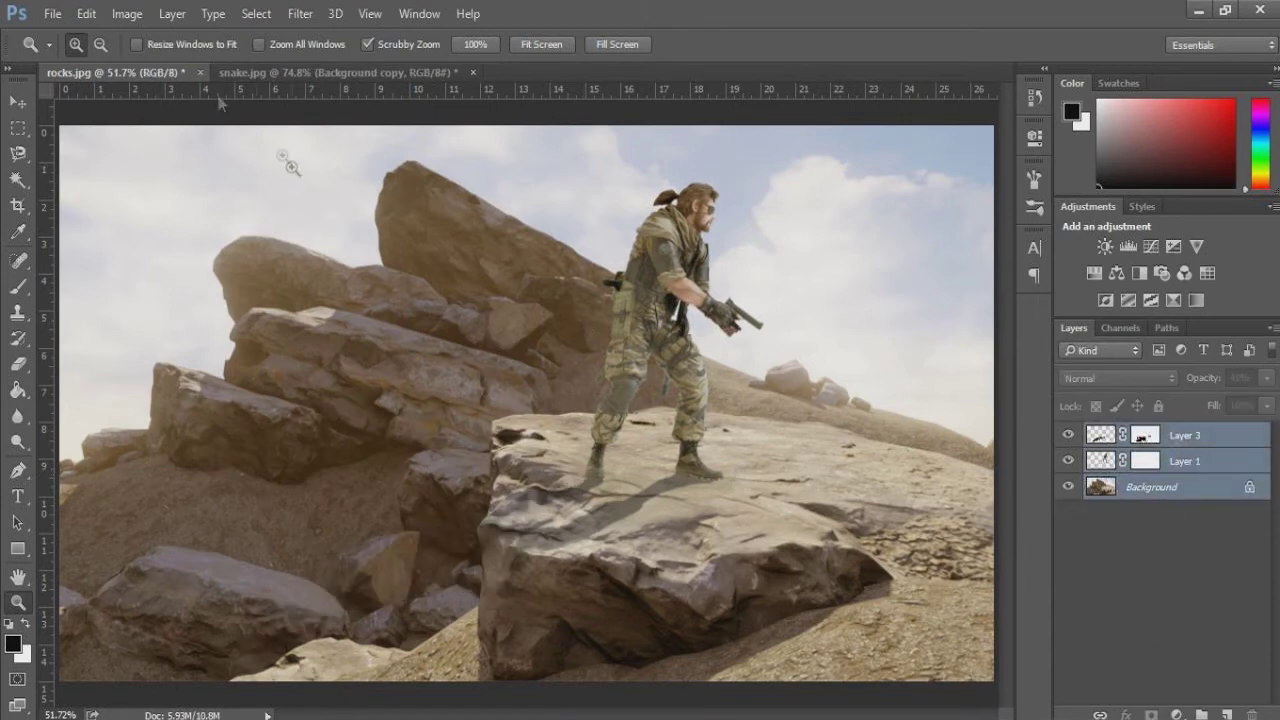
pyautogui.rightClick(1190, 473)
pyautogui.click(835, 577)
pyautogui.click(300, 14)
# - Apply Diffuse Glow, then preview Sketch, Stylize and Texture filters in the Filter Gallery
pyautogui.click(335, 88)
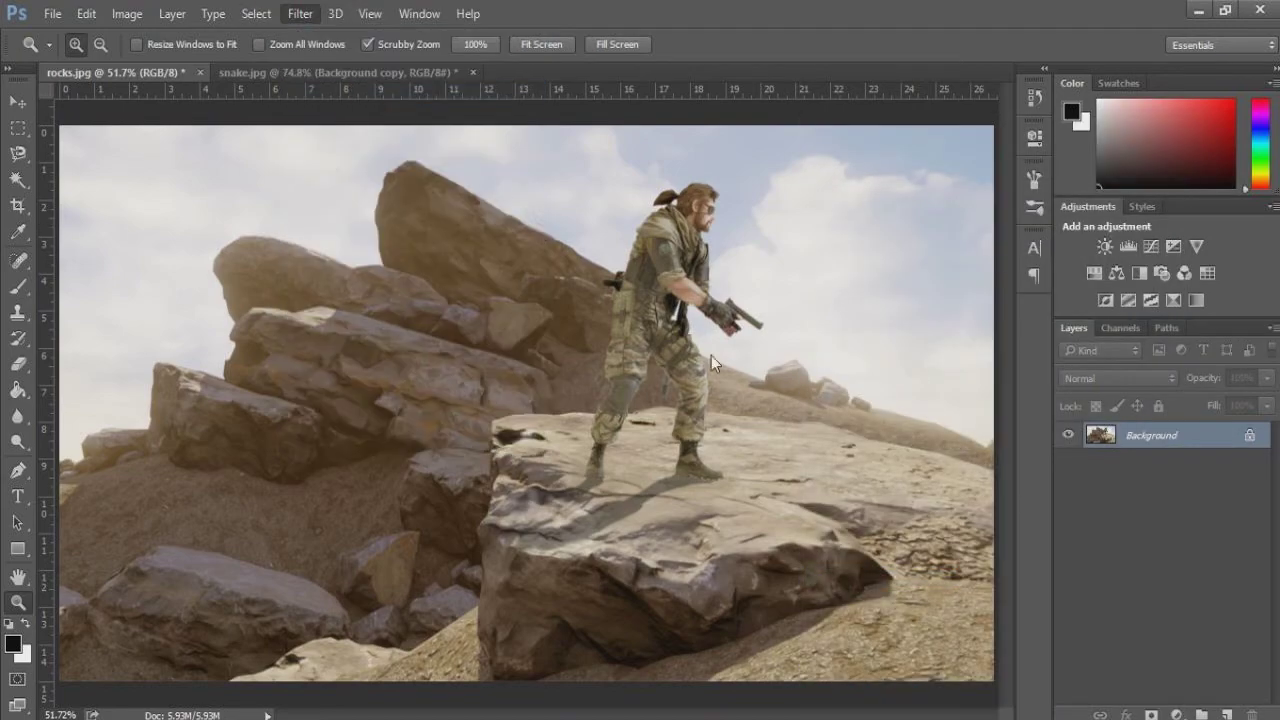
pyautogui.click(1147, 54)
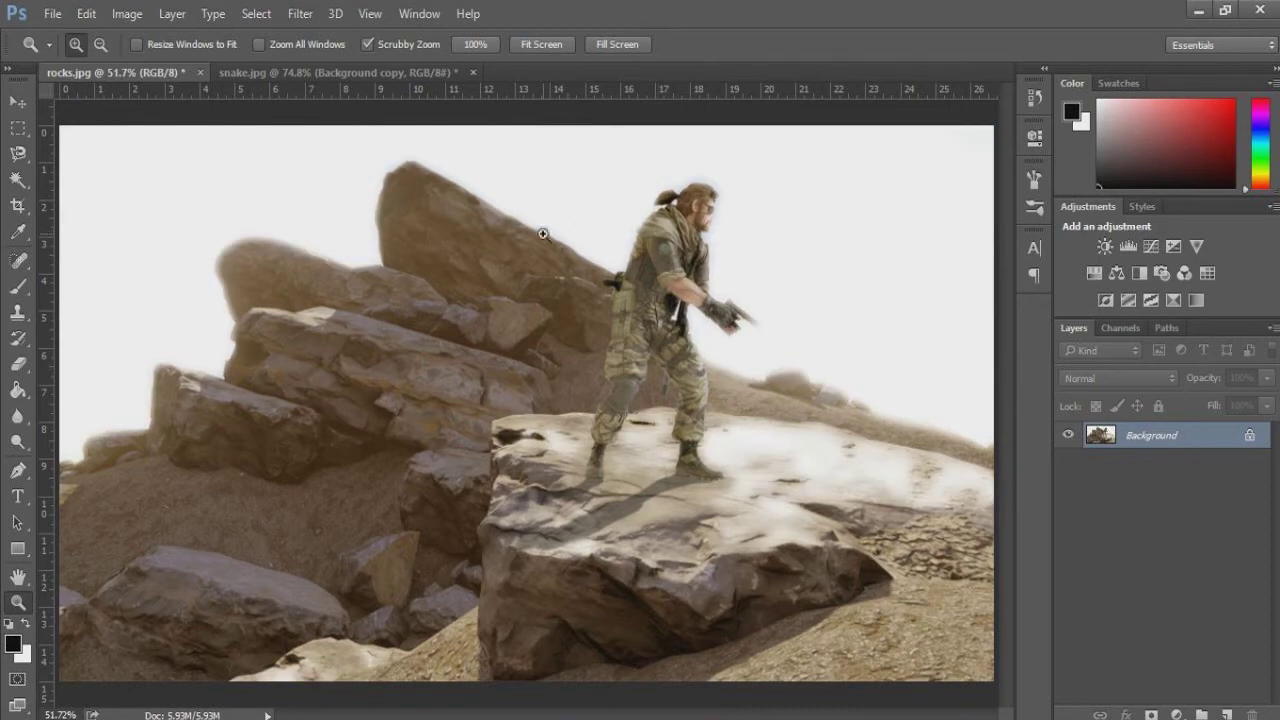
pyautogui.click(300, 14)
pyautogui.click(323, 91)
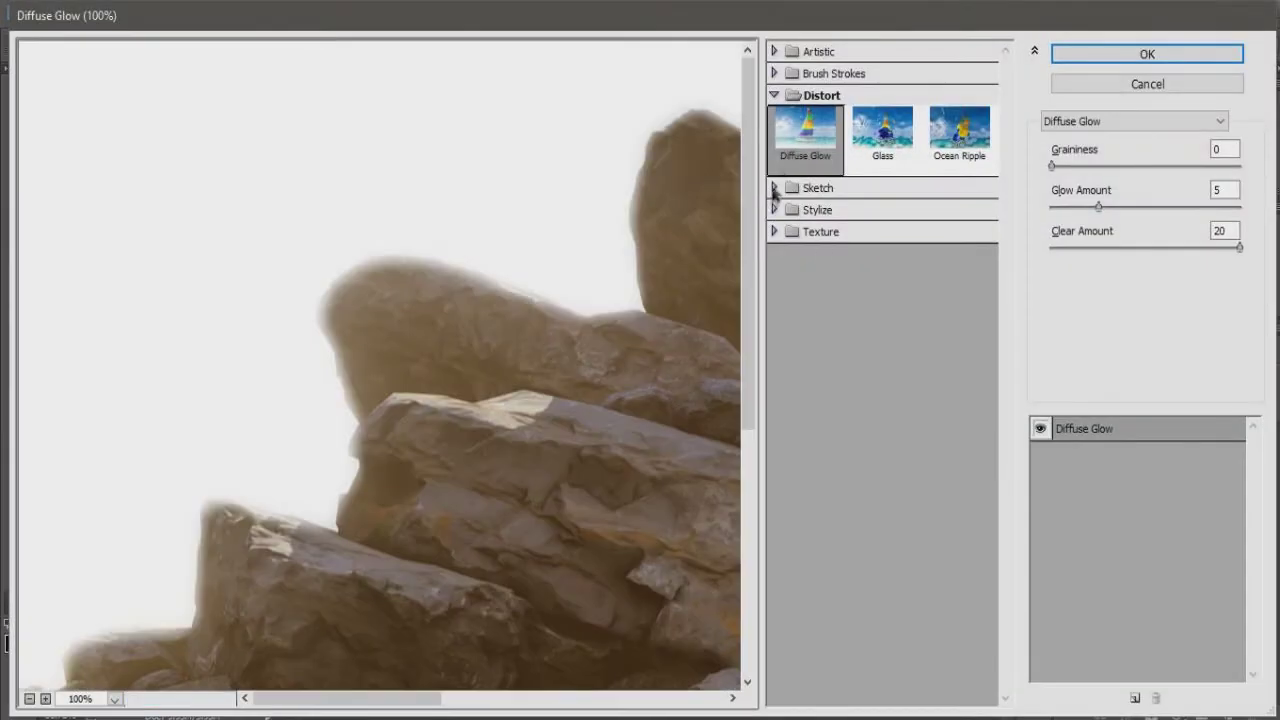
pyautogui.click(775, 188)
pyautogui.click(805, 220)
pyautogui.click(882, 365)
pyautogui.click(870, 505)
pyautogui.click(800, 563)
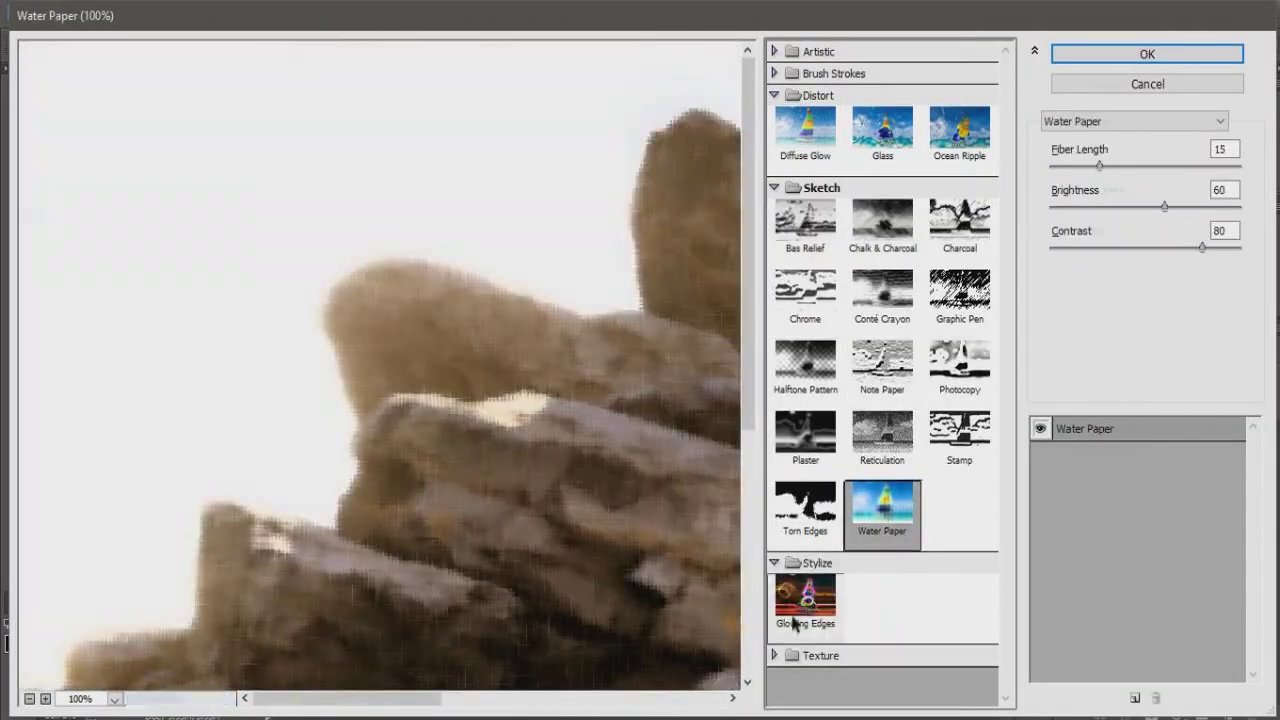
pyautogui.click(800, 651)
pyautogui.click(805, 688)
# - Apply the Grain texture with Intensity 0 and slightly raised Contrast
pyautogui.click(868, 605)
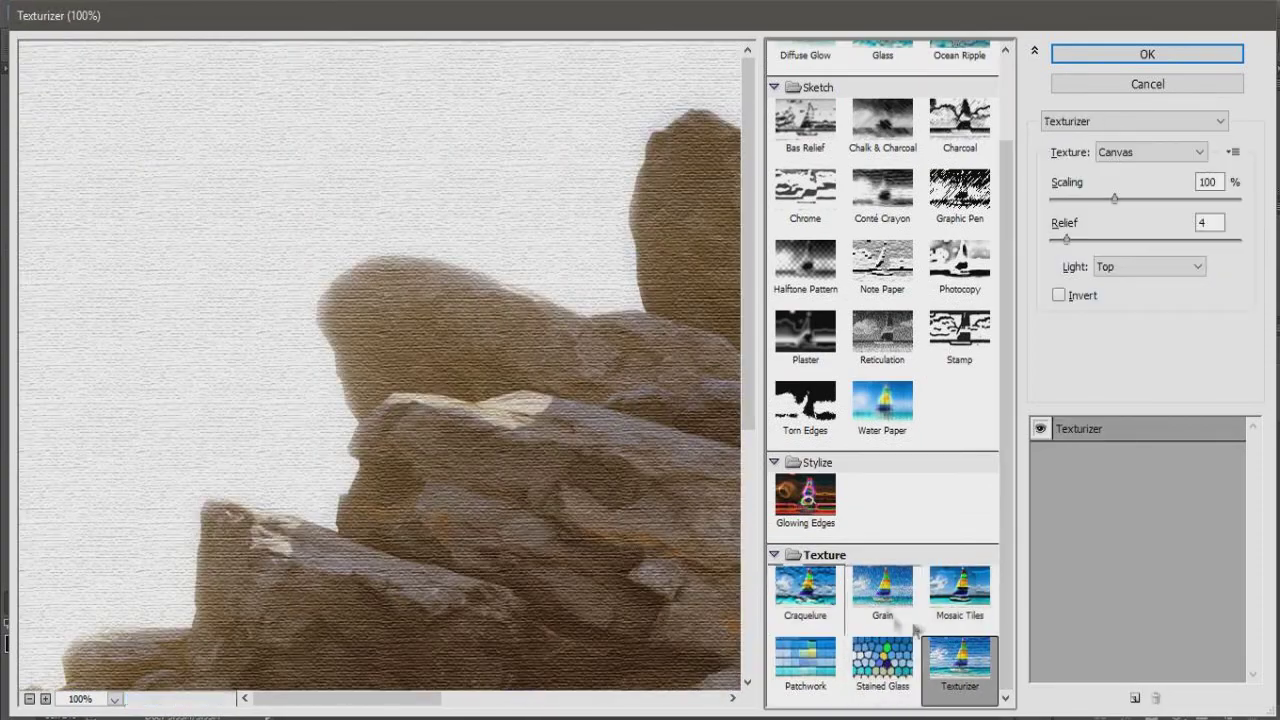
pyautogui.moveTo(1127, 167); pyautogui.dragTo(1107, 168)
pyautogui.moveTo(1145, 206); pyautogui.dragTo(1180, 207)
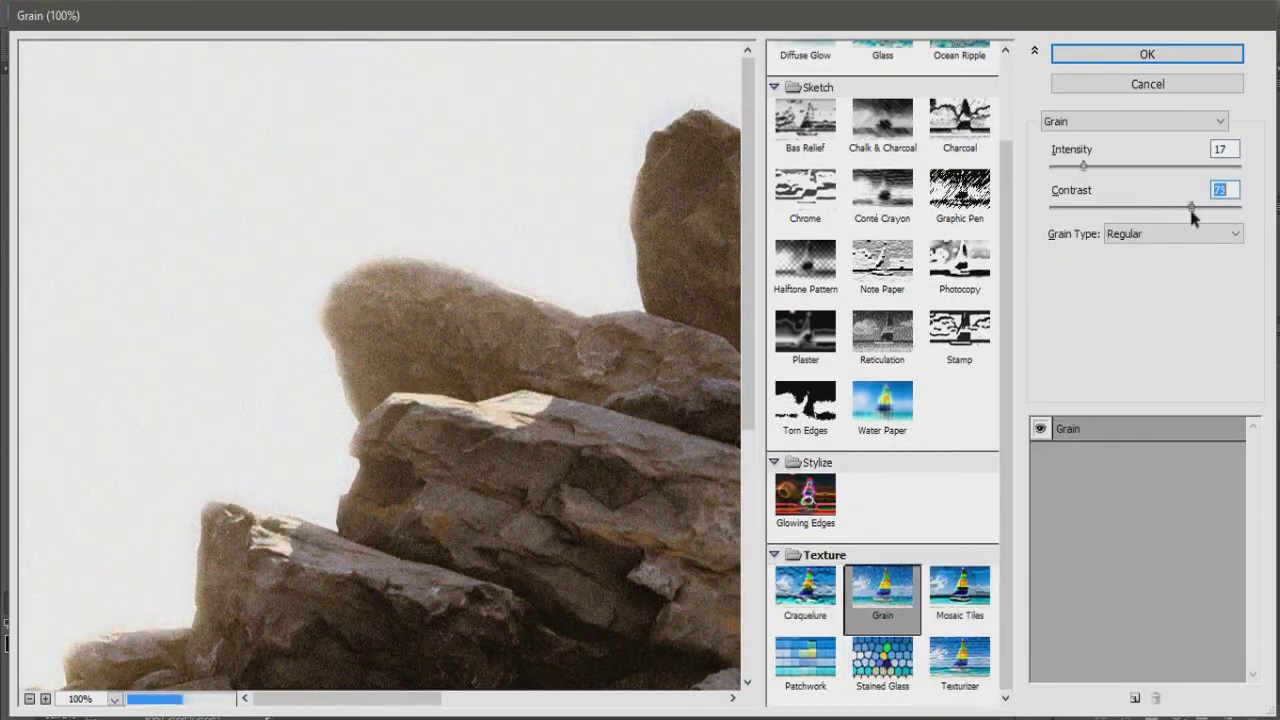
pyautogui.click(30, 699)
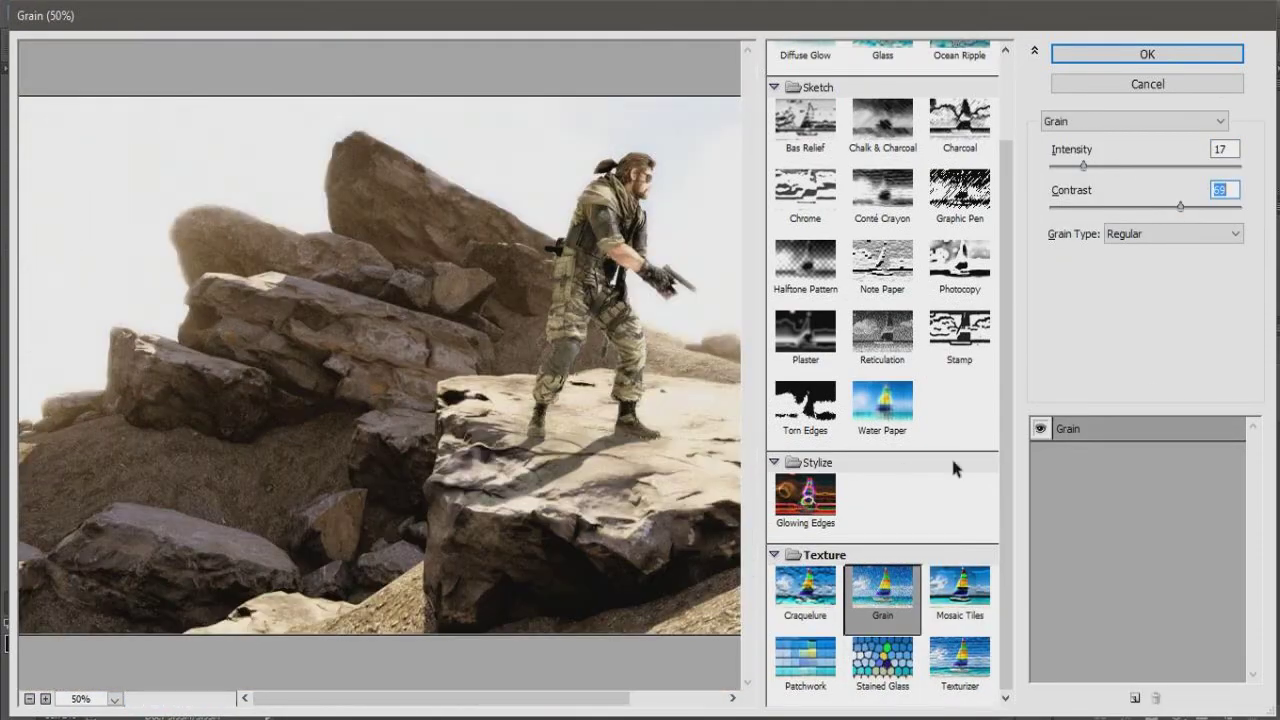
pyautogui.moveTo(1183, 207); pyautogui.dragTo(1172, 210)
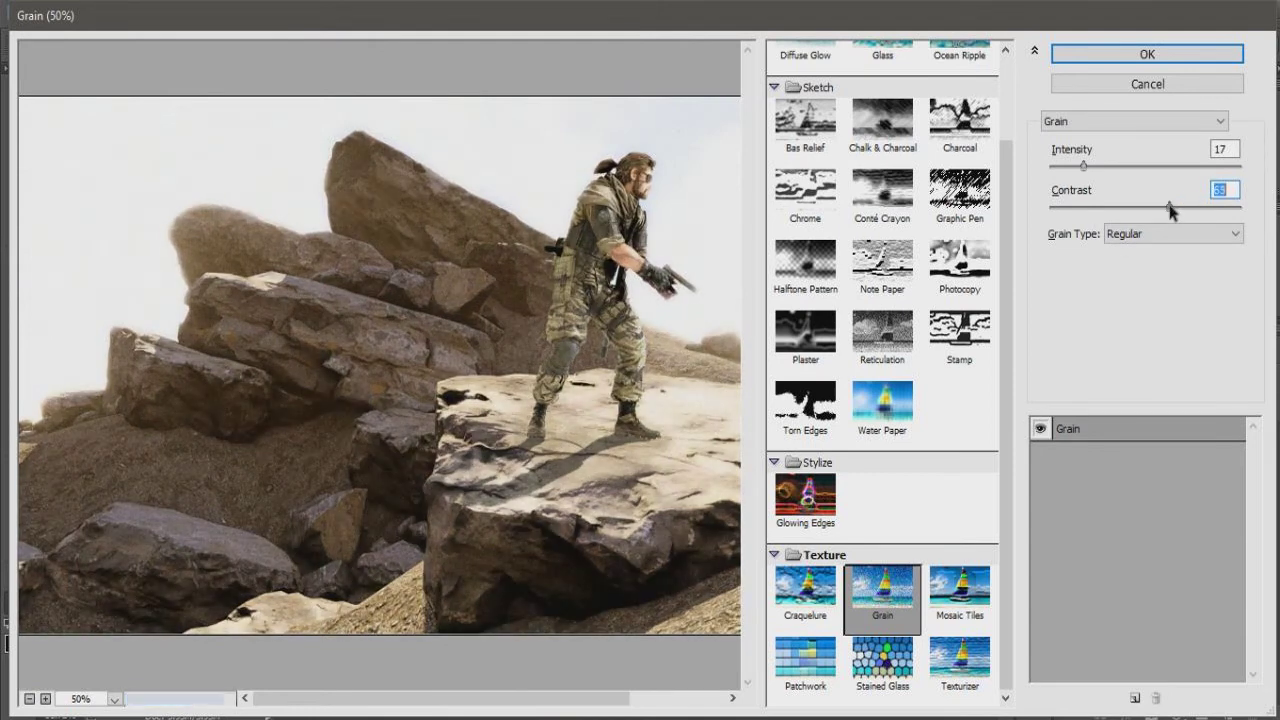
pyautogui.moveTo(1083, 166)
pyautogui.mouseDown()
pyautogui.moveTo(1107, 167)
pyautogui.moveTo(1050, 168)
pyautogui.mouseUp()
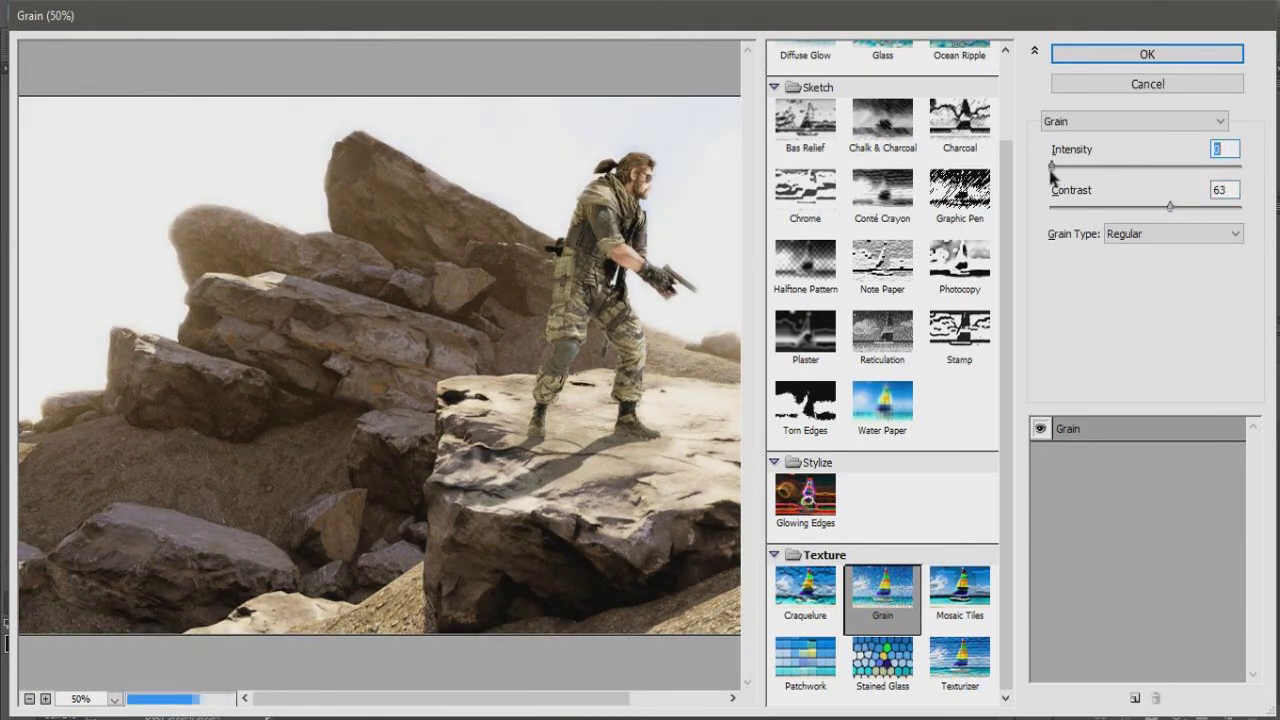
pyautogui.moveTo(1170, 207); pyautogui.dragTo(1177, 209)
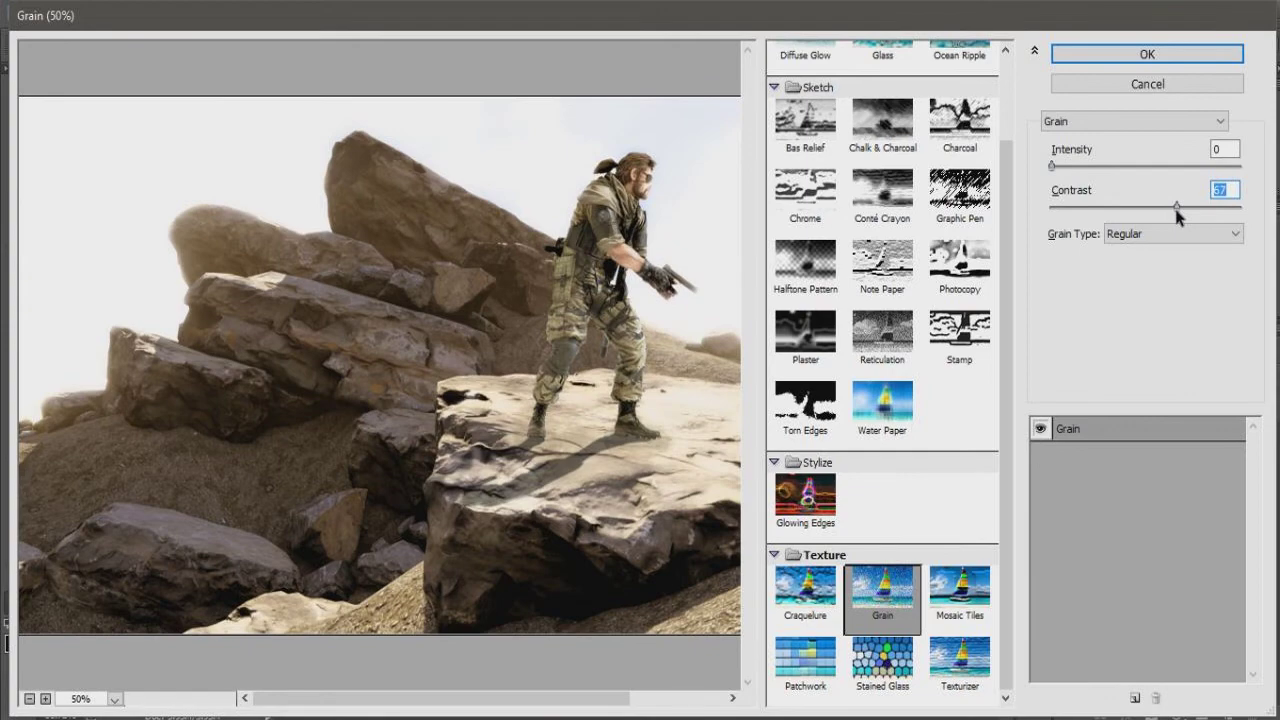
pyautogui.click(1147, 54)
pyautogui.rightClick(655, 364)
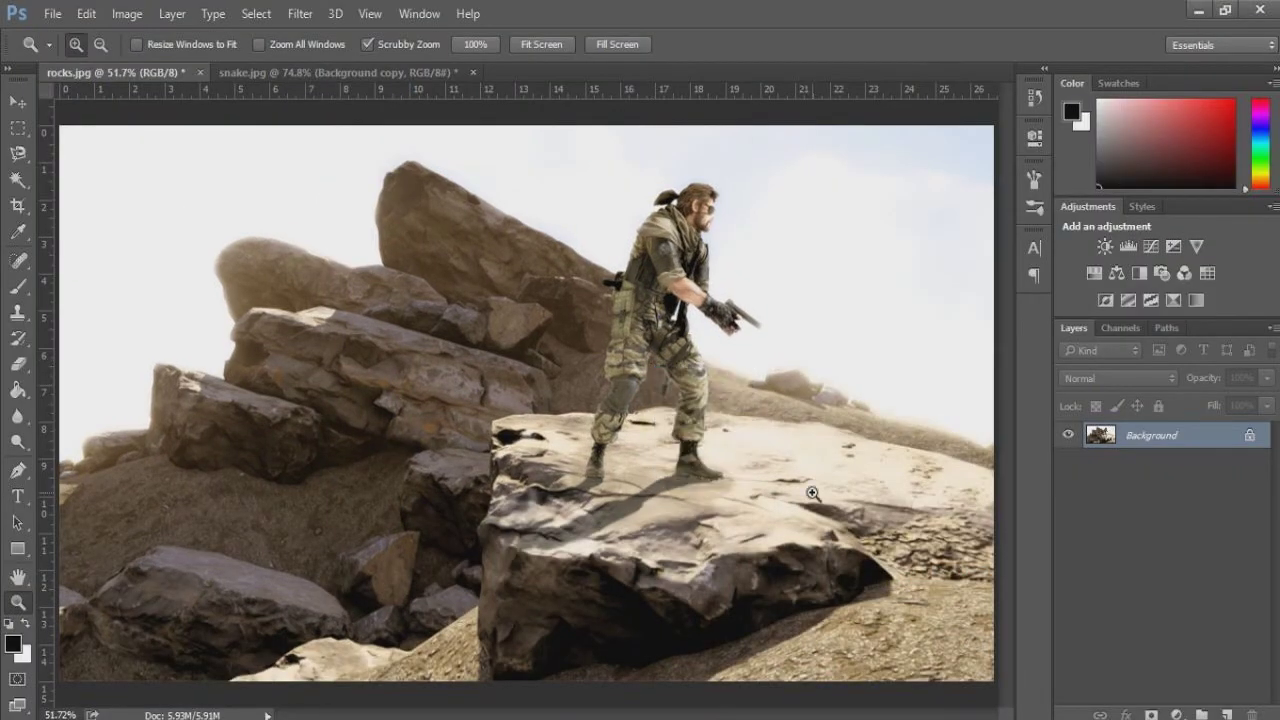
pyautogui.click(18, 178)
pyautogui.click(120, 260)
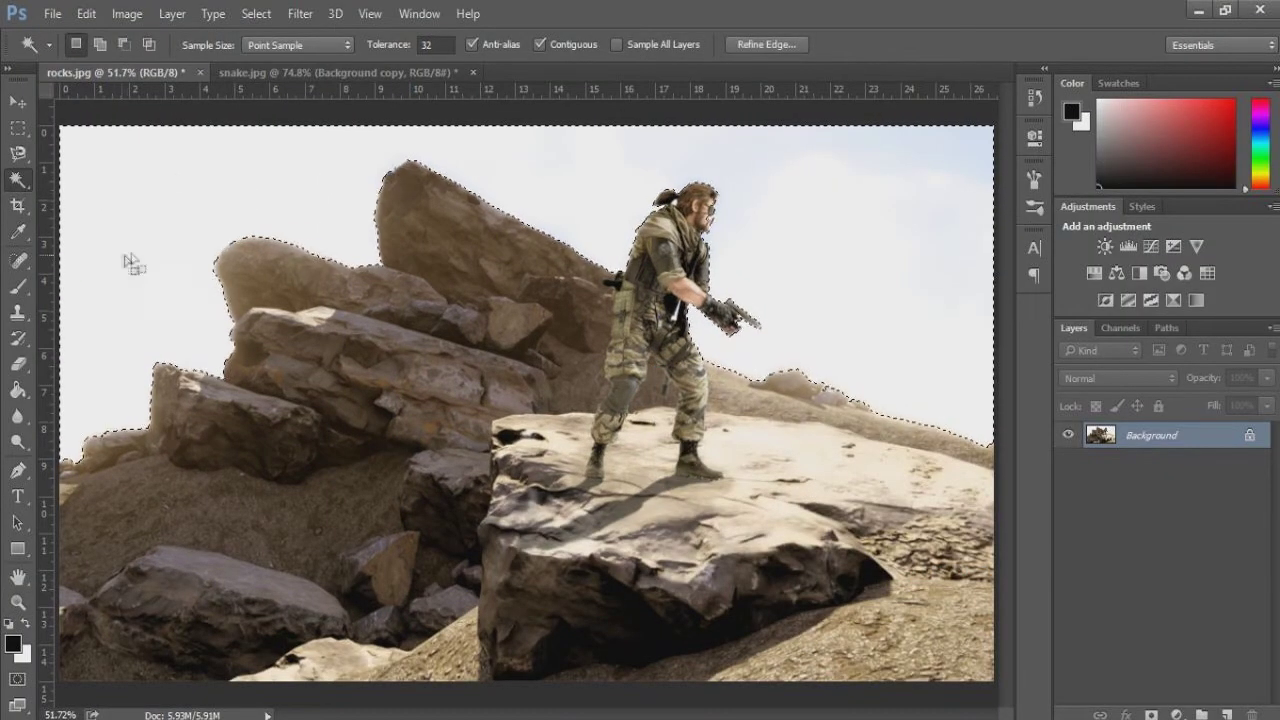
pyautogui.press('z')
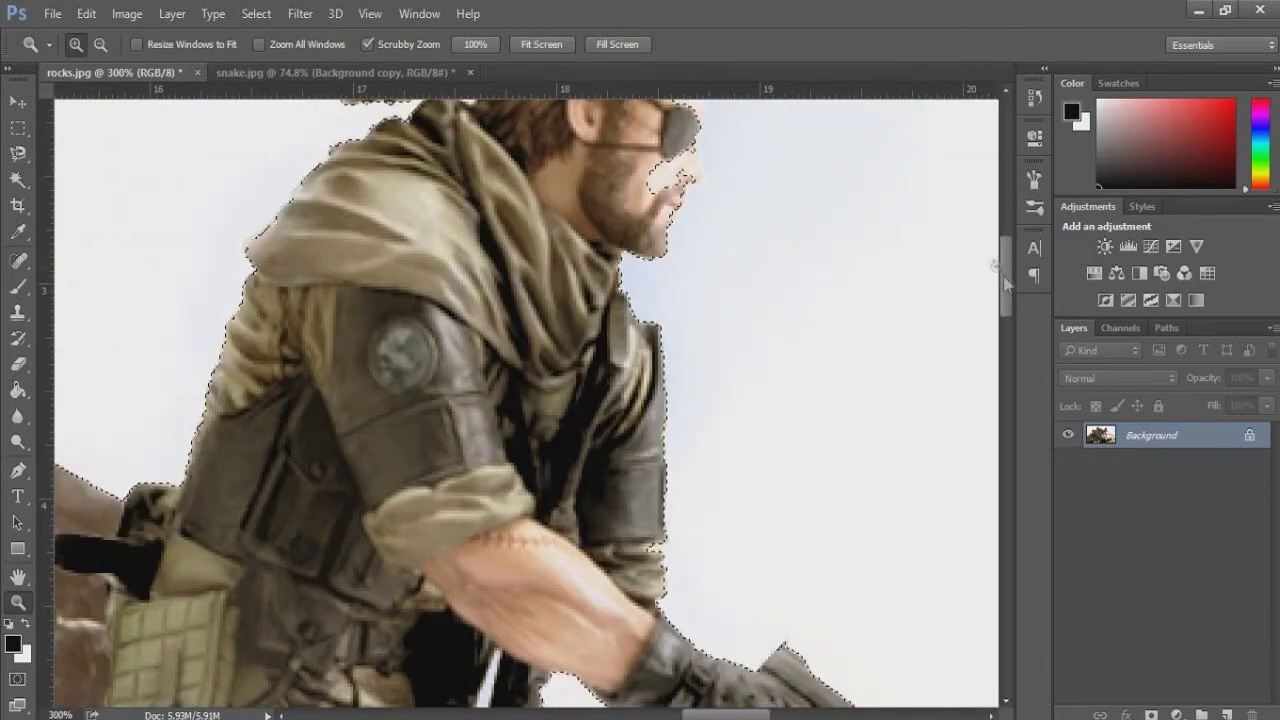
pyautogui.press('w')
pyautogui.hotkey('ctrl', 'd')
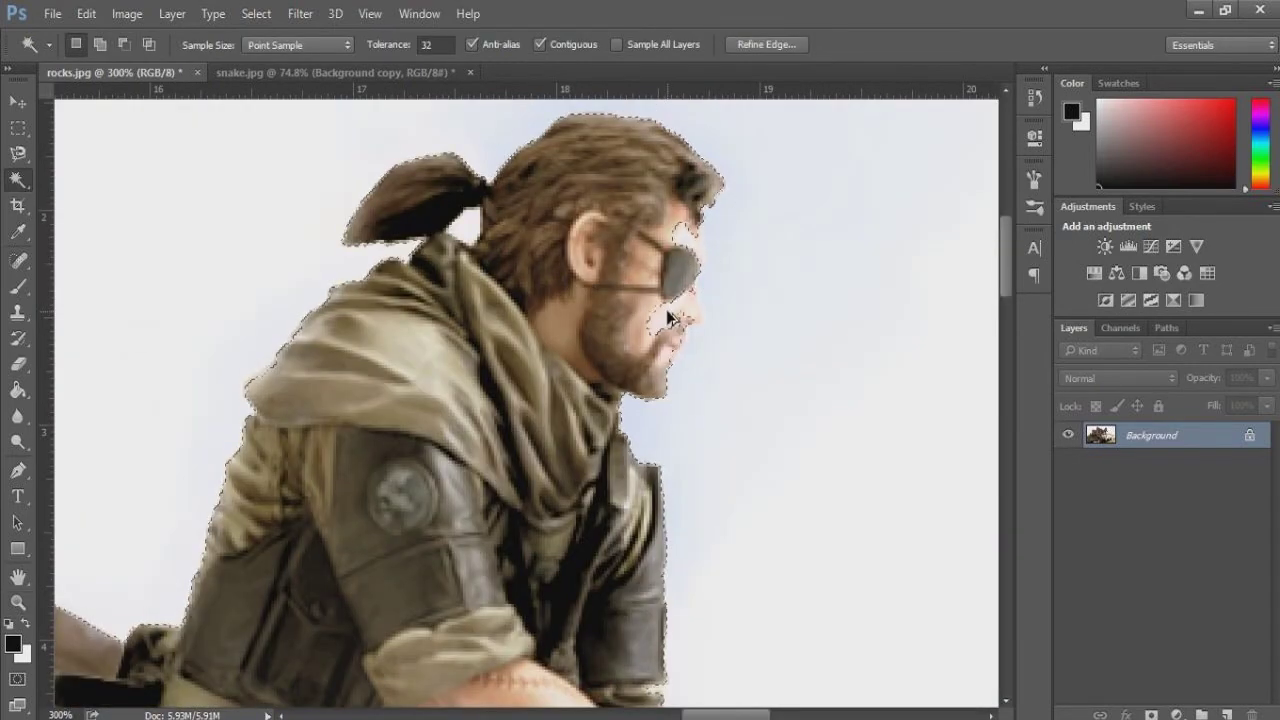
pyautogui.press('z')
pyautogui.rightClick(666, 320)
pyautogui.click(715, 323)
pyautogui.click(300, 13)
pyautogui.click(330, 37)
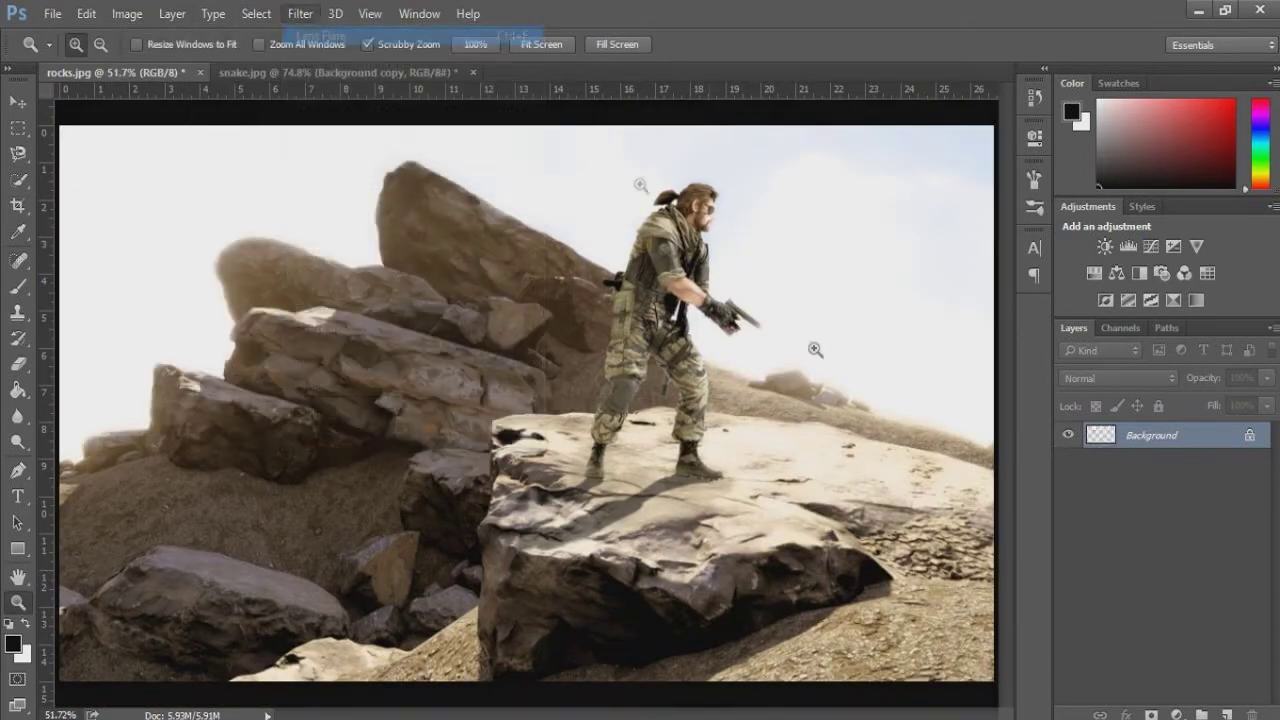
# - Redo the lens flare as a brighter 50-300mm Zoom flare over the lower-left rocks
pyautogui.hotkey('ctrl', 'z')
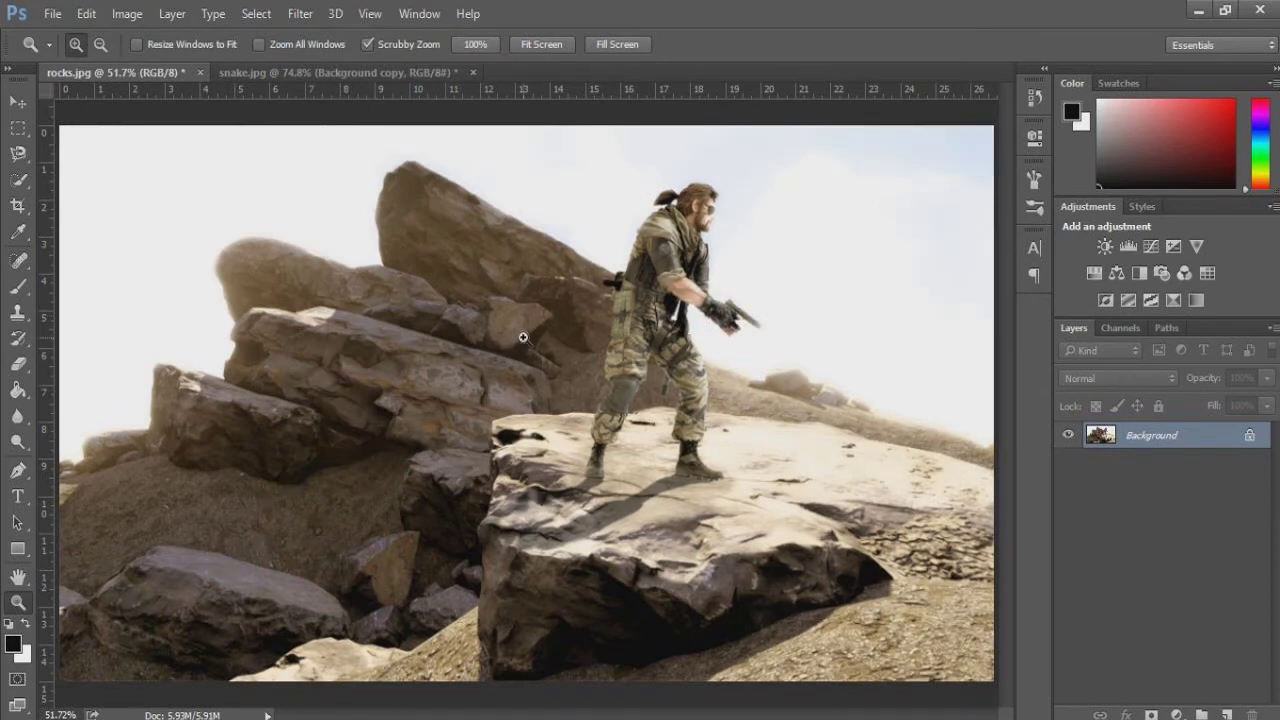
pyautogui.click(300, 13)
pyautogui.click(590, 368)
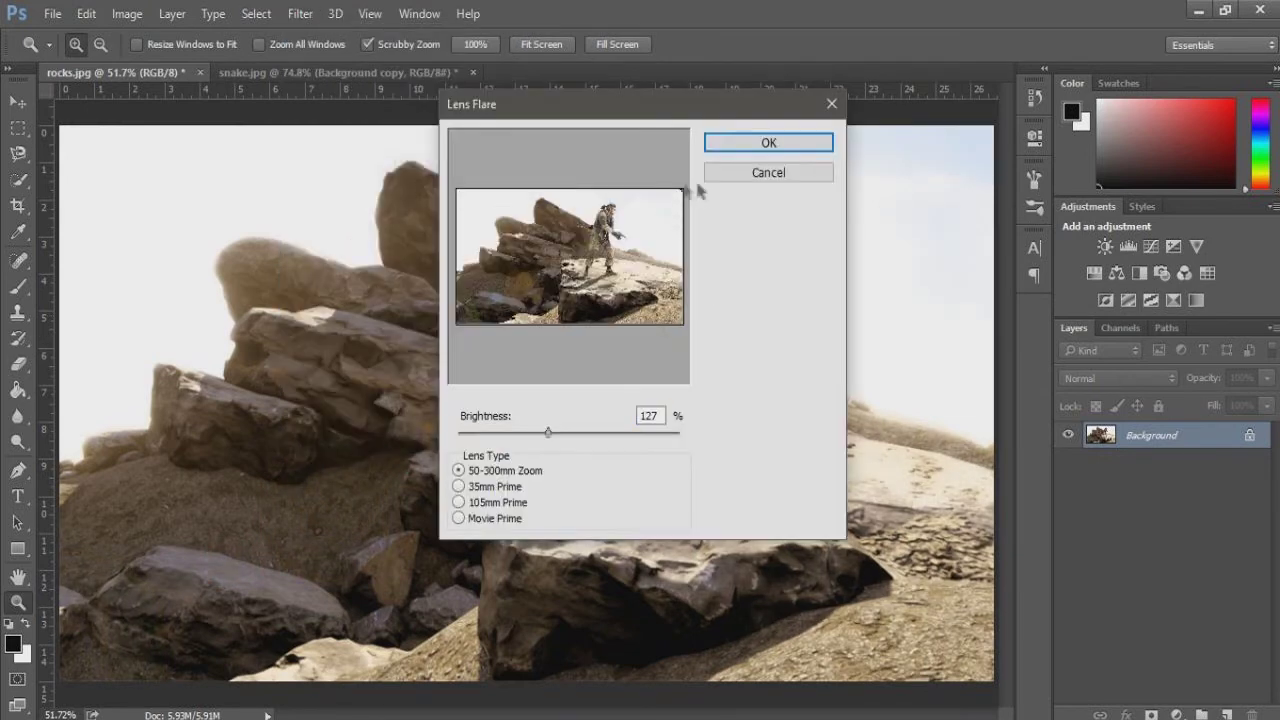
pyautogui.click(488, 502)
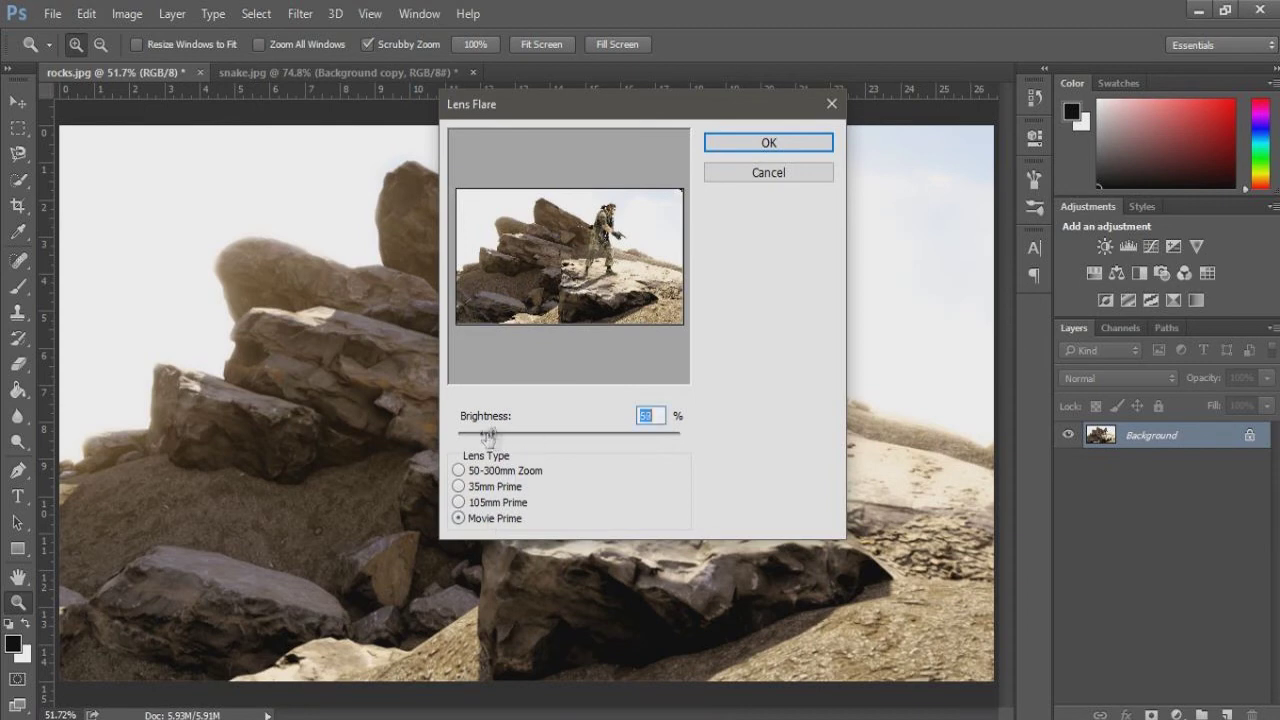
pyautogui.click(490, 470)
pyautogui.moveTo(522, 432); pyautogui.dragTo(561, 432)
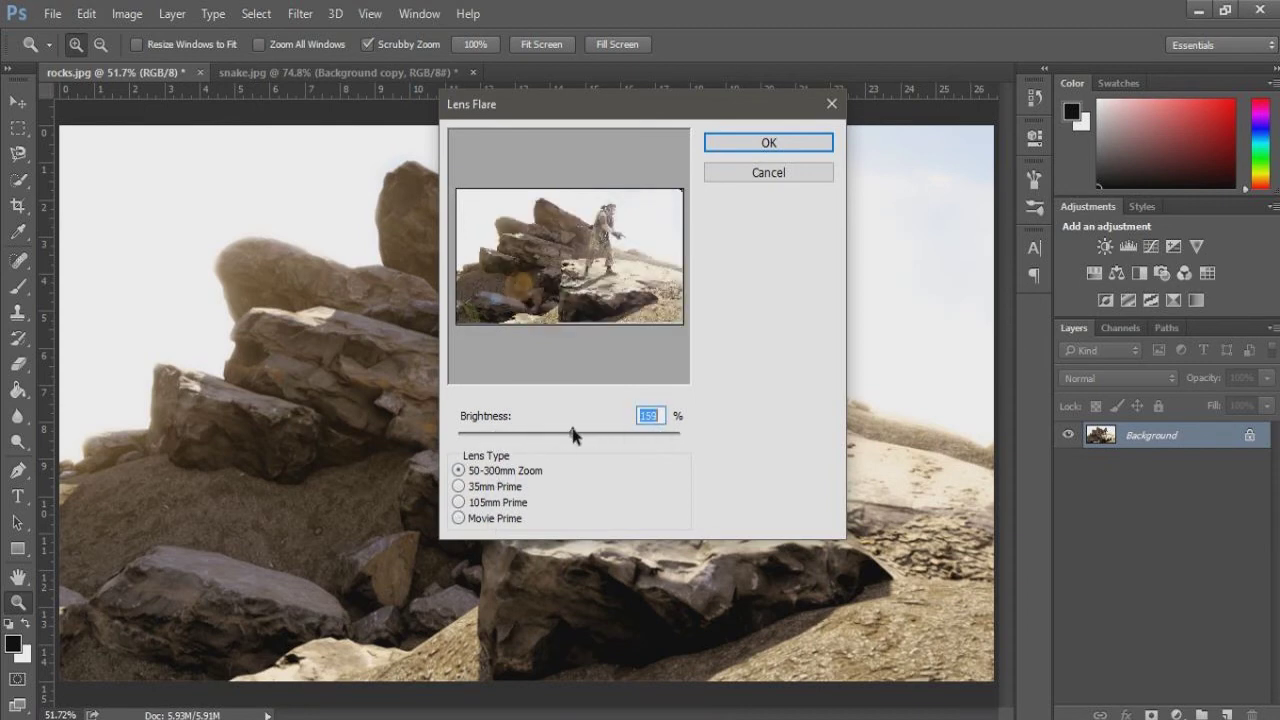
pyautogui.click(765, 145)
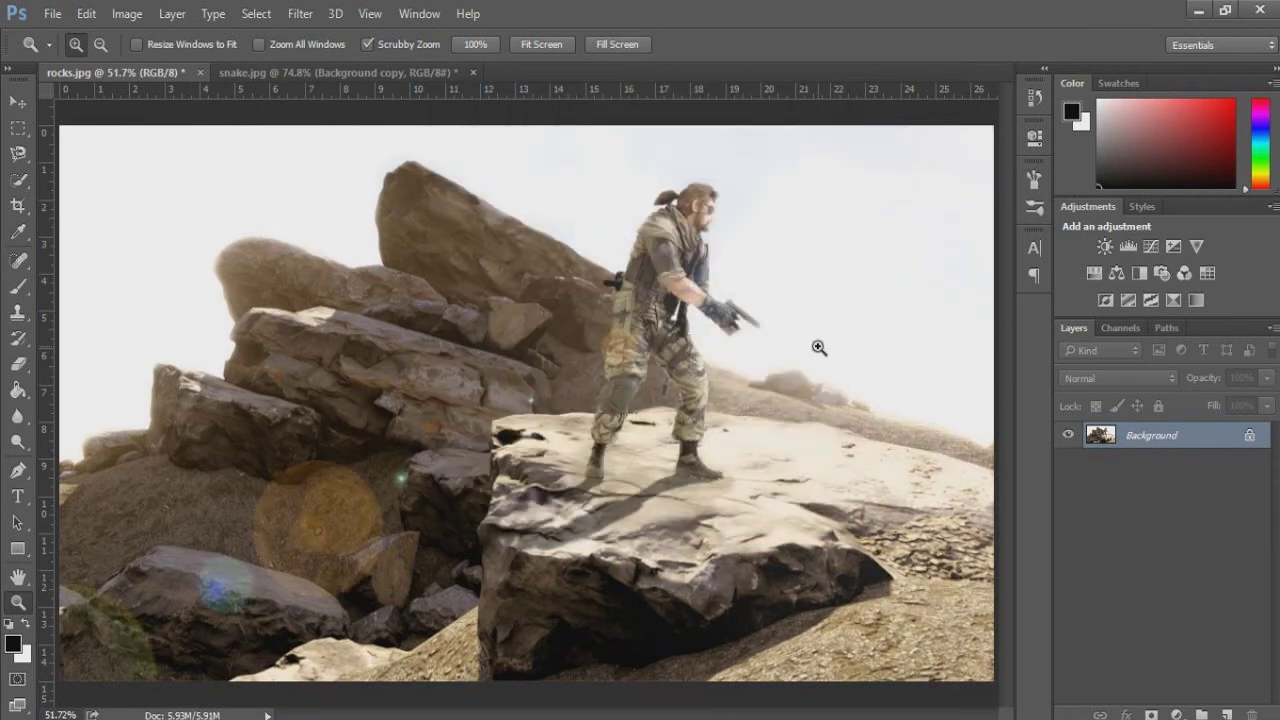